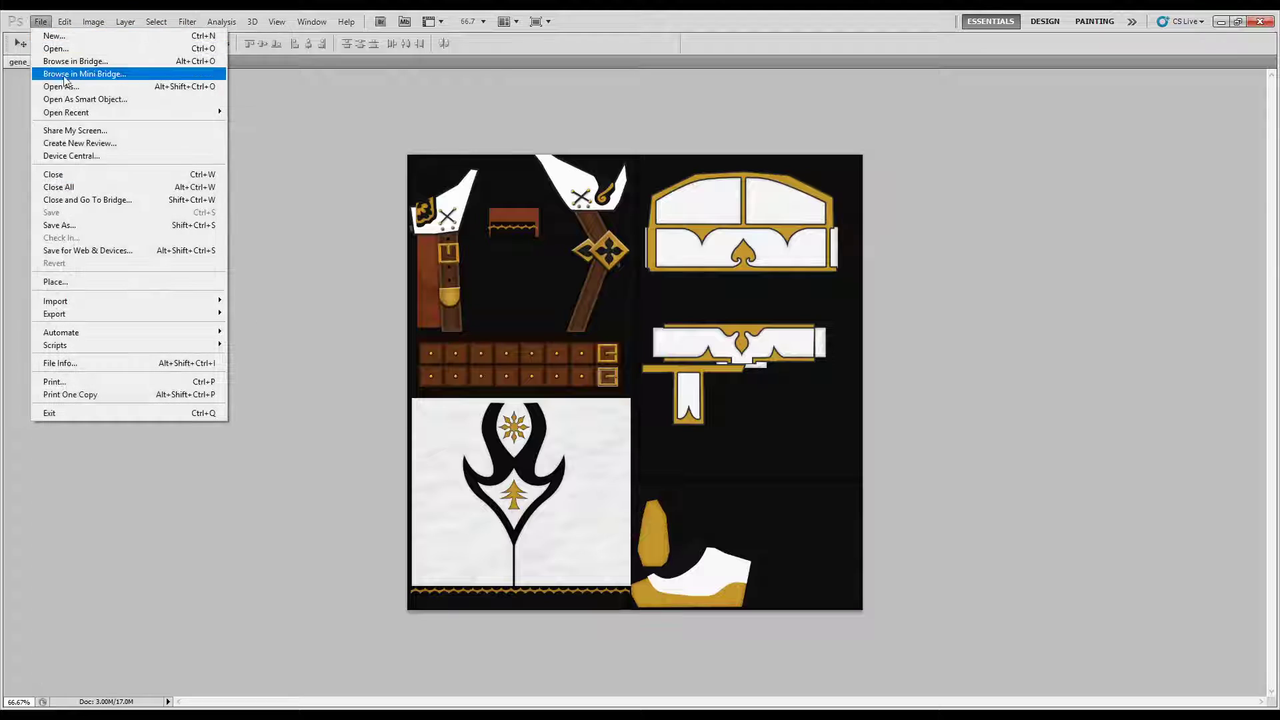
Open the recent files gene_body_uv_layout.png and gene_head.psd alongside the body texture
{"action": "mouse_move", "coordinate": [167, 112]}
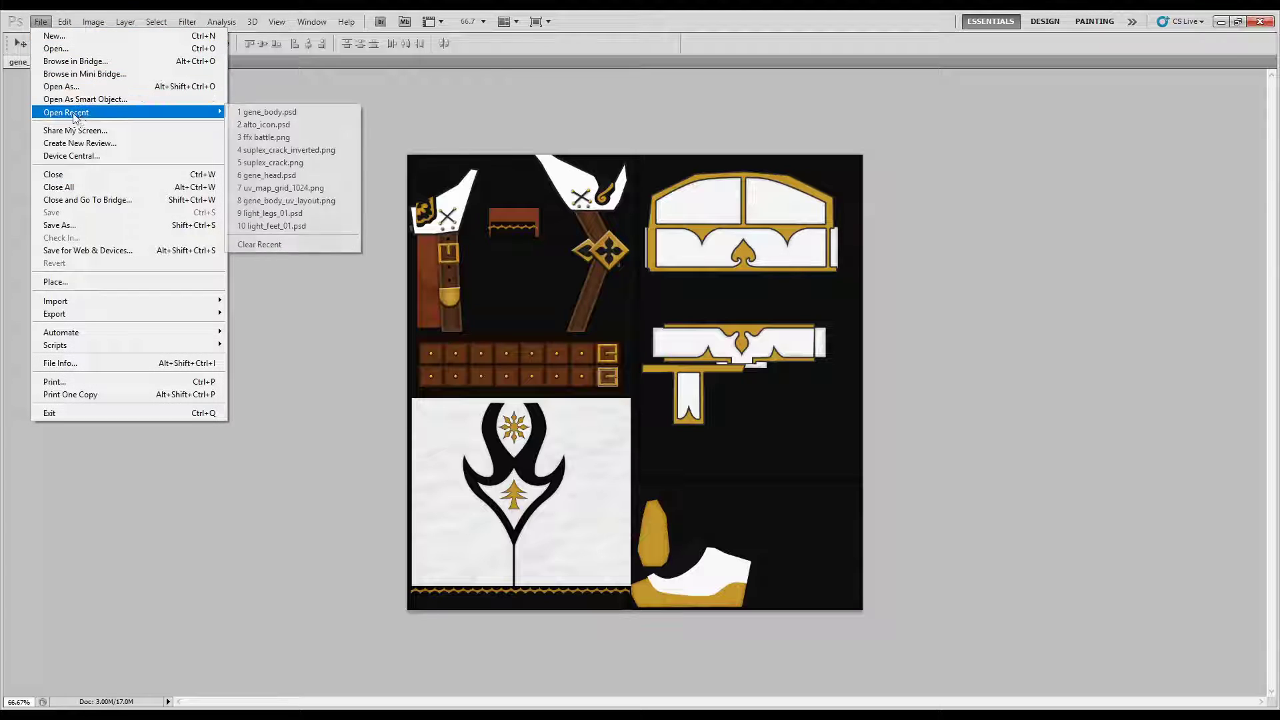
{"action": "left_click", "coordinate": [285, 201]}
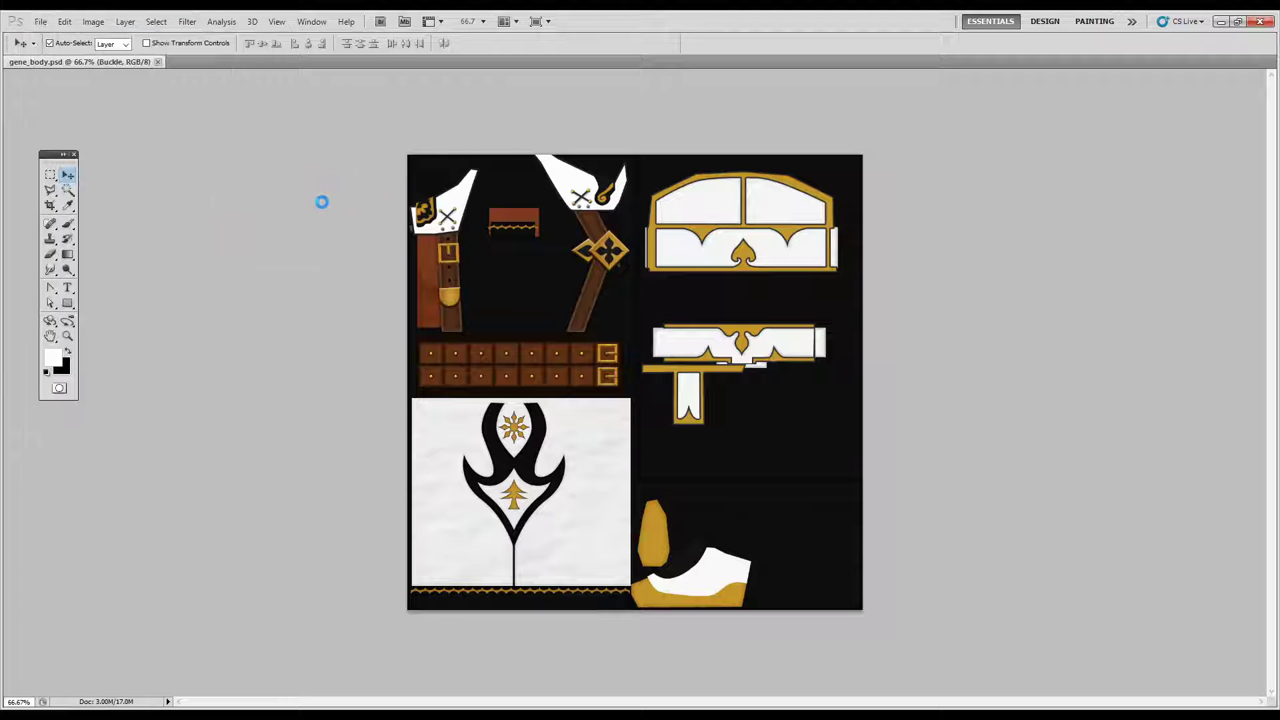
{"action": "left_click", "coordinate": [41, 21]}
{"action": "mouse_move", "coordinate": [68, 114]}
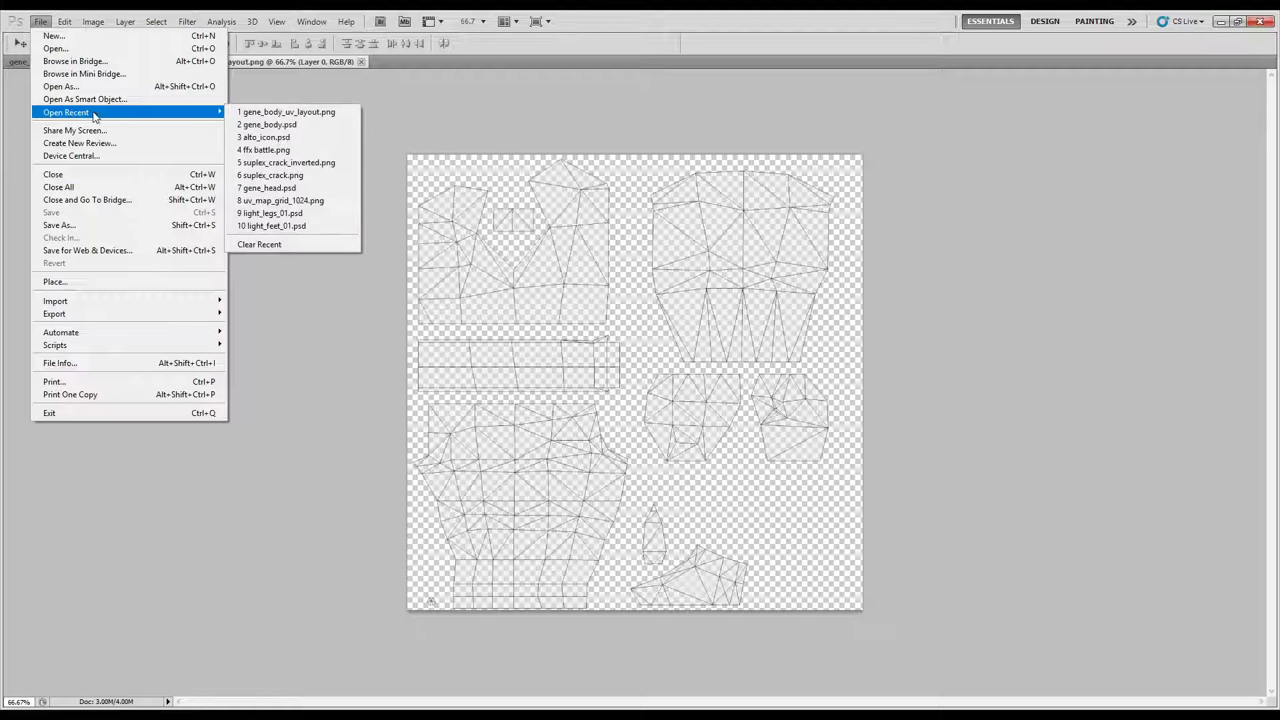
{"action": "left_click", "coordinate": [273, 188]}
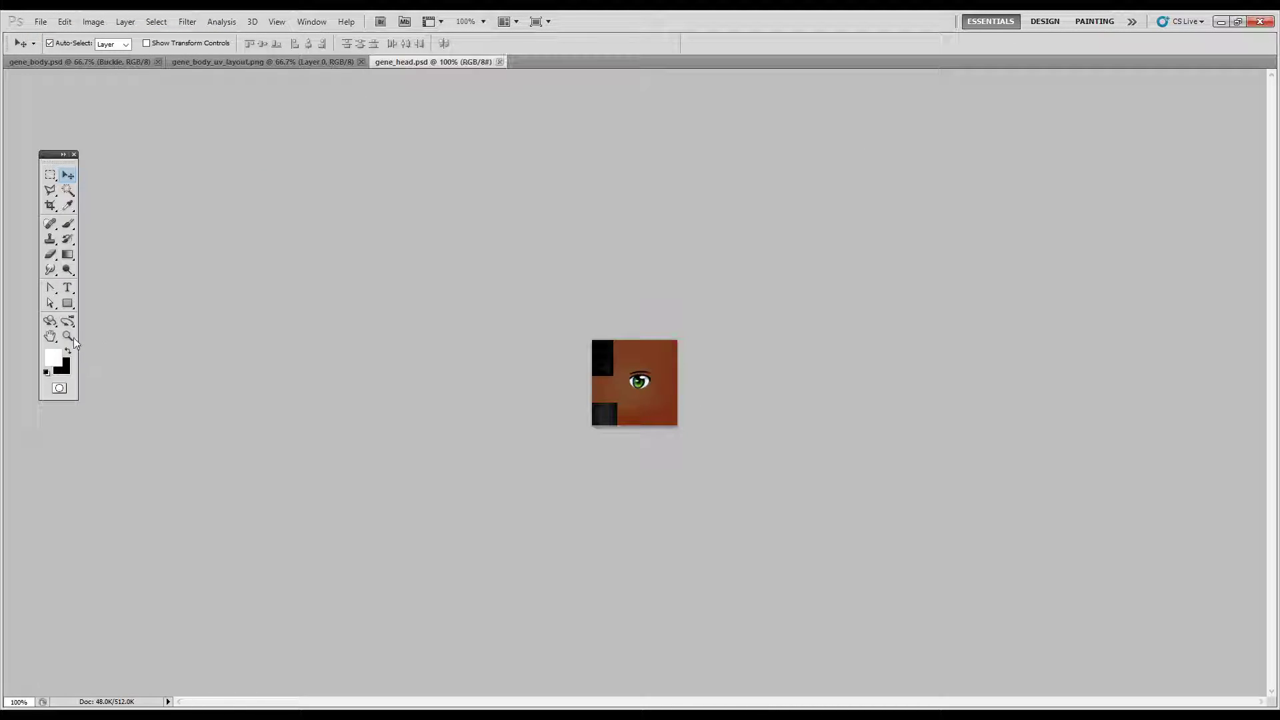
Examine the head texture at 400% zoom, the body UV layout and the body texture document in turn
{"action": "left_click", "coordinate": [68, 336]}
{"action": "left_click", "coordinate": [662, 385]}
{"action": "left_click", "coordinate": [662, 385]}
{"action": "left_click", "coordinate": [662, 386]}
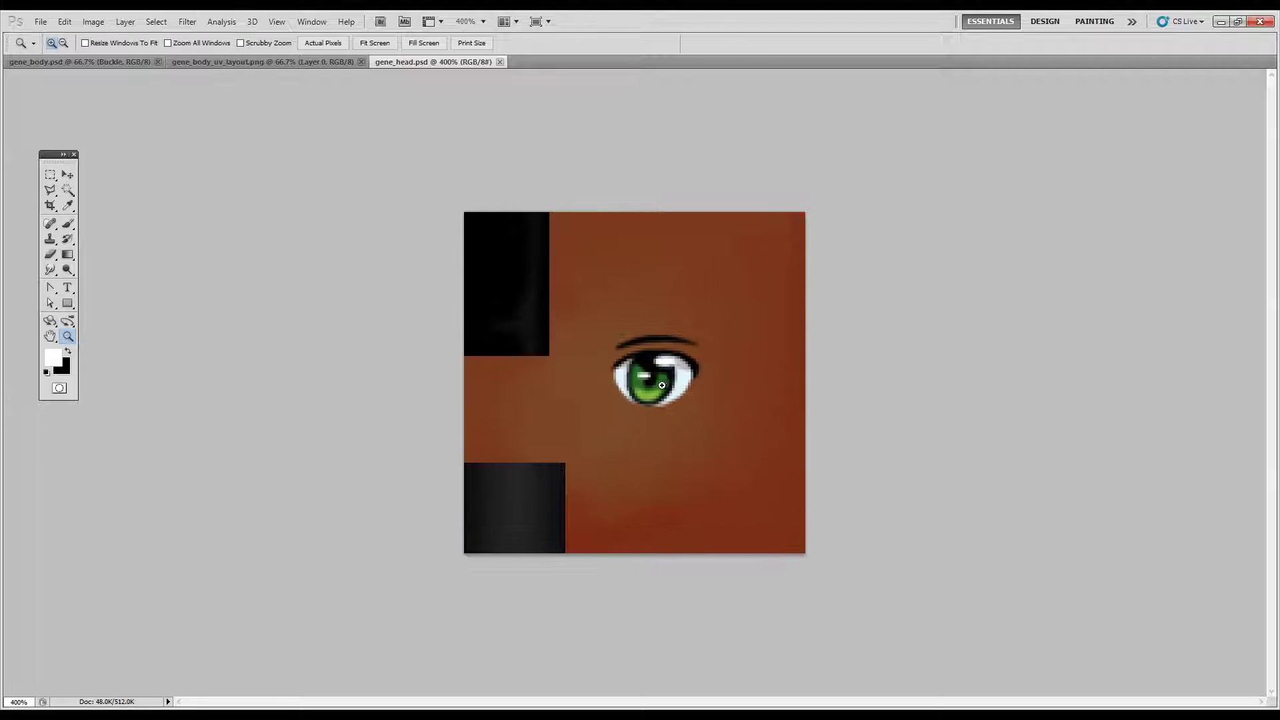
{"action": "left_click", "coordinate": [230, 63]}
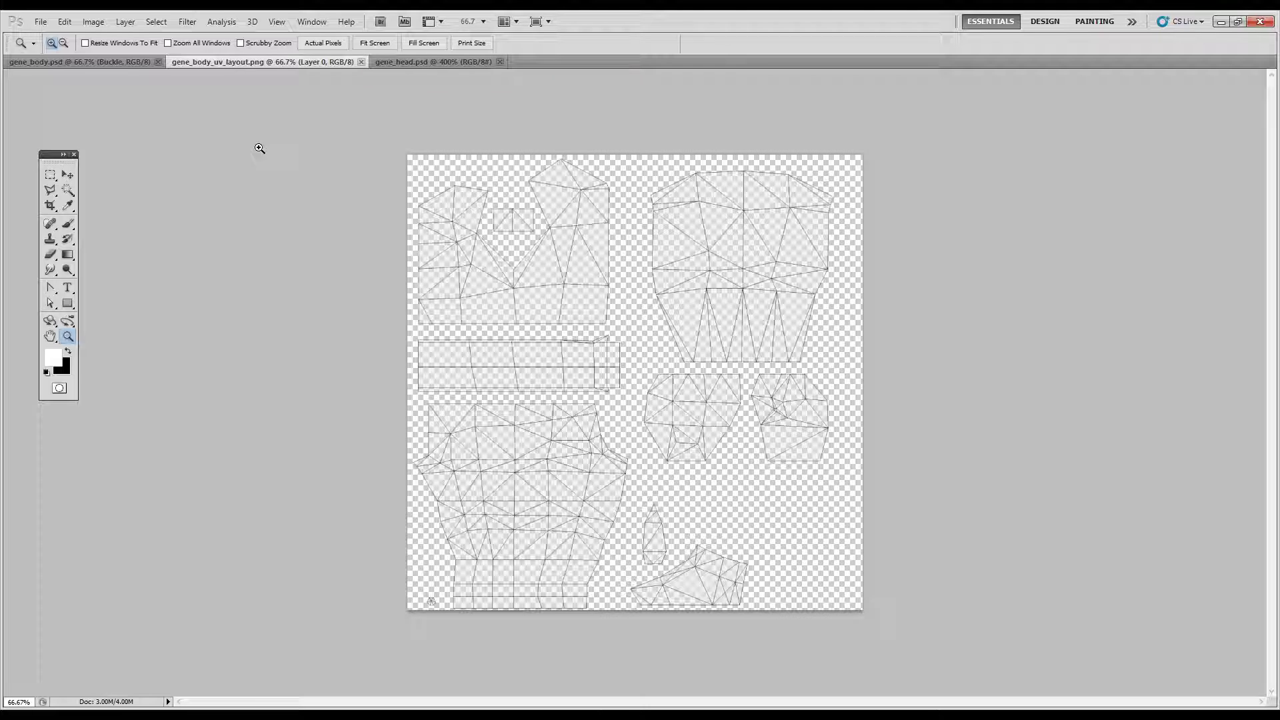
{"action": "left_click", "coordinate": [112, 63]}
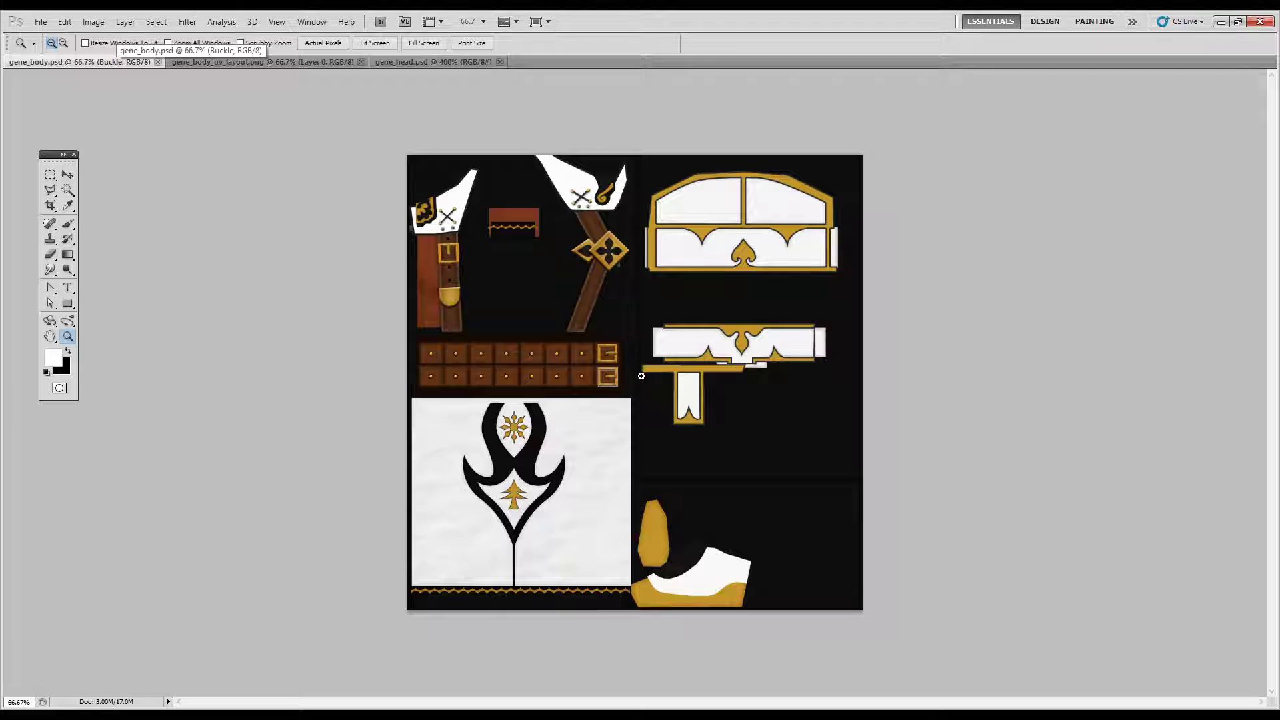
Select the Shape 2 layer of the black leg emblem in the body texture and try moving the shape slightly
{"action": "left_click", "coordinate": [642, 376]}
{"action": "left_click", "coordinate": [67, 174]}
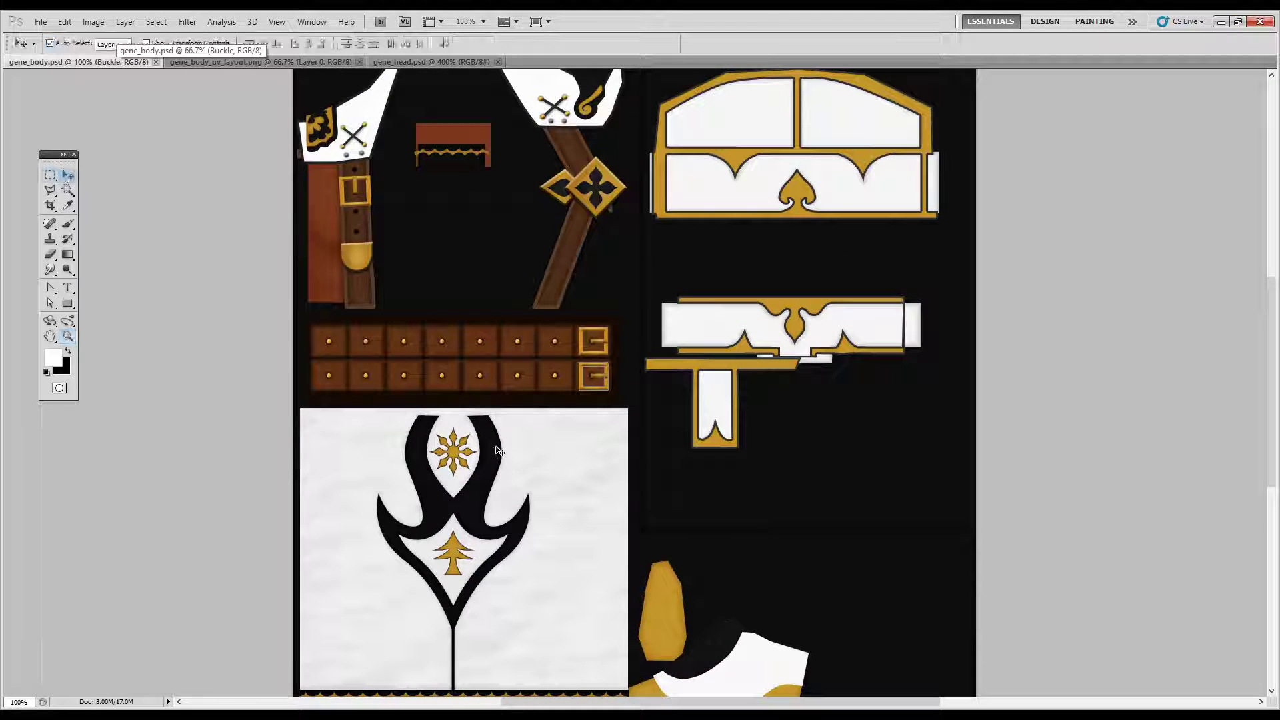
{"action": "right_click", "coordinate": [489, 446]}
{"action": "right_click", "coordinate": [489, 446]}
{"action": "right_click", "coordinate": [489, 445]}
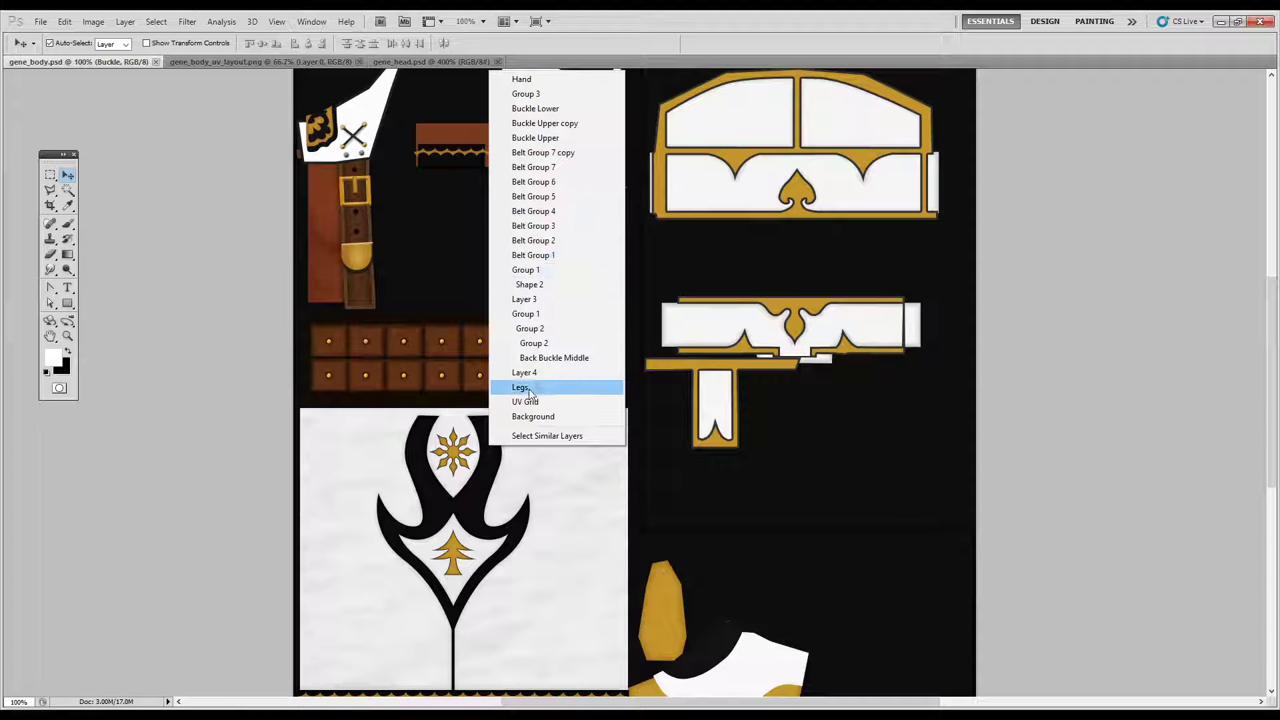
{"action": "left_click", "coordinate": [530, 284]}
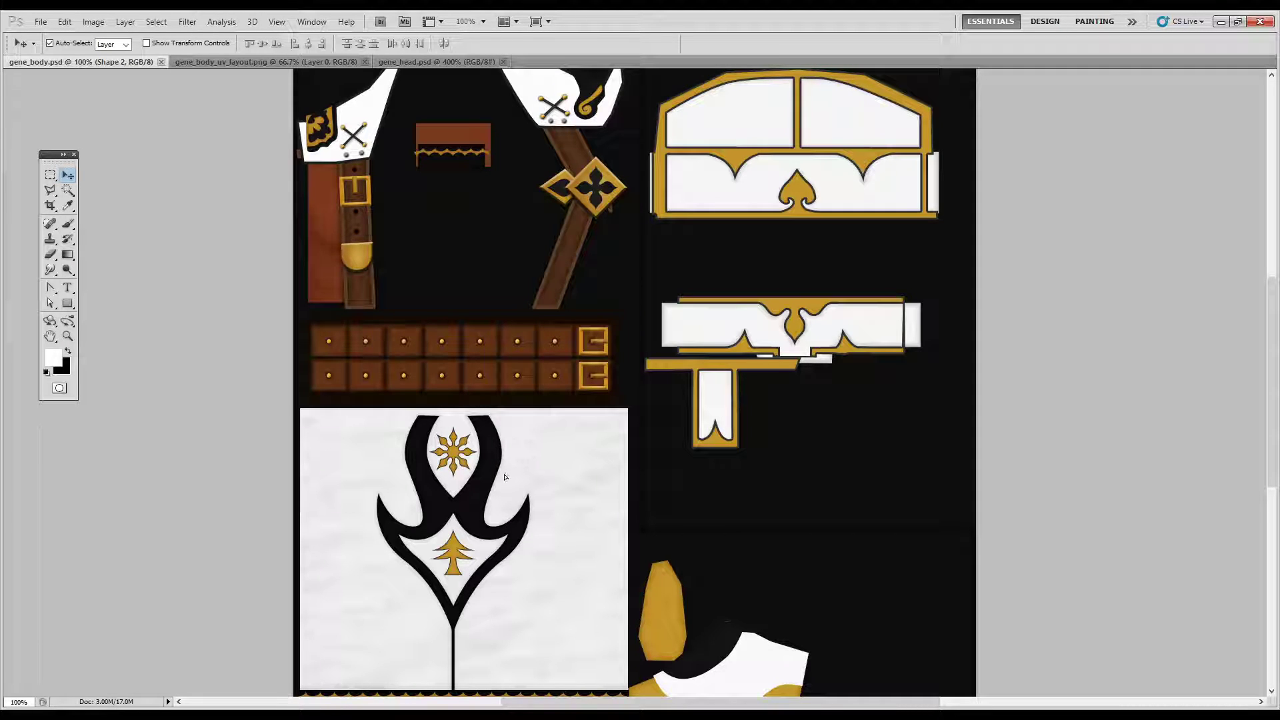
{"action": "left_click_drag", "start_coordinate": [499, 476], "coordinate": [522, 492]}
{"action": "key", "text": "ctrl+z"}
Try to shift the left outer anchor point of the black leg emblem outward with the Direct Selection tool
{"action": "left_click", "coordinate": [68, 337]}
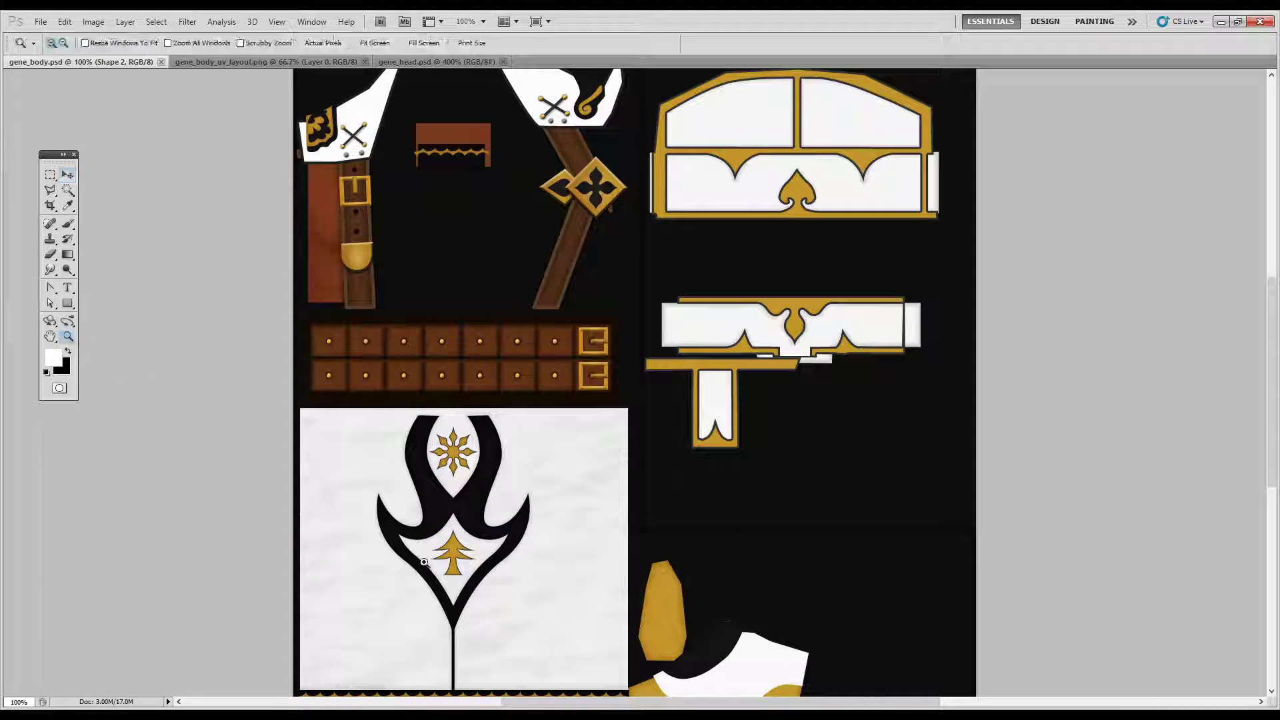
{"action": "left_click", "coordinate": [424, 562]}
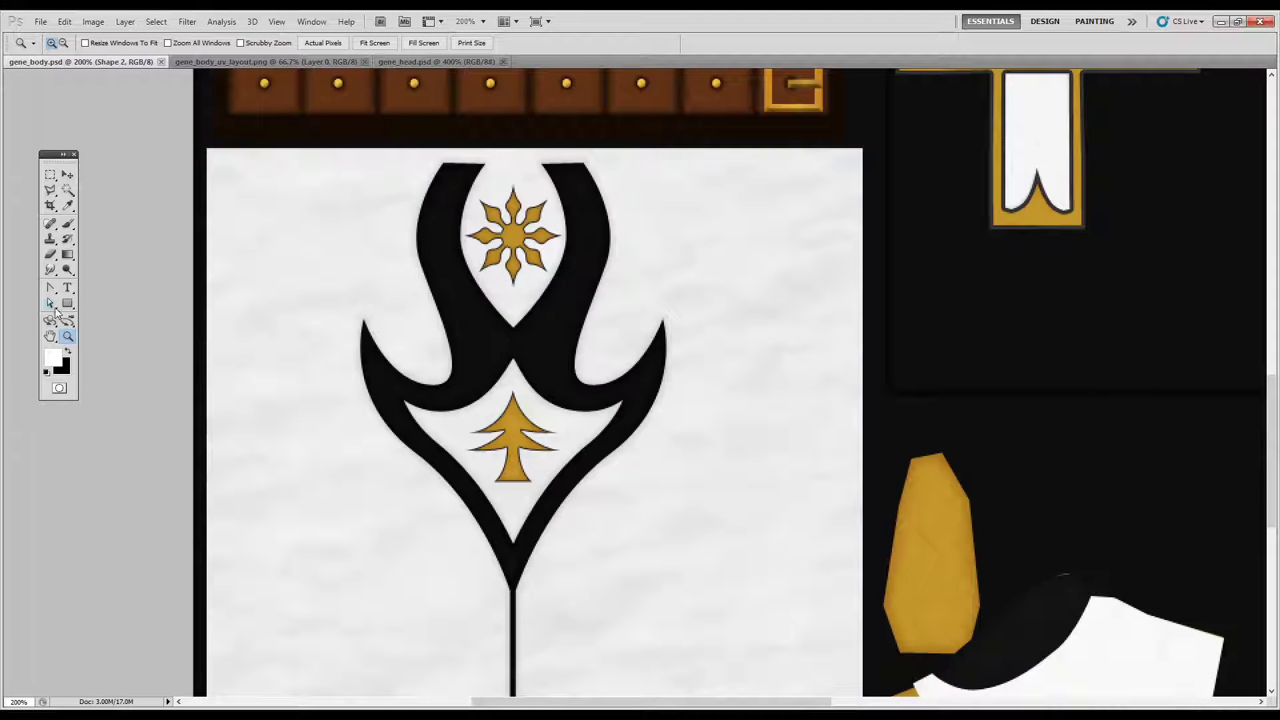
{"action": "left_click", "coordinate": [51, 303]}
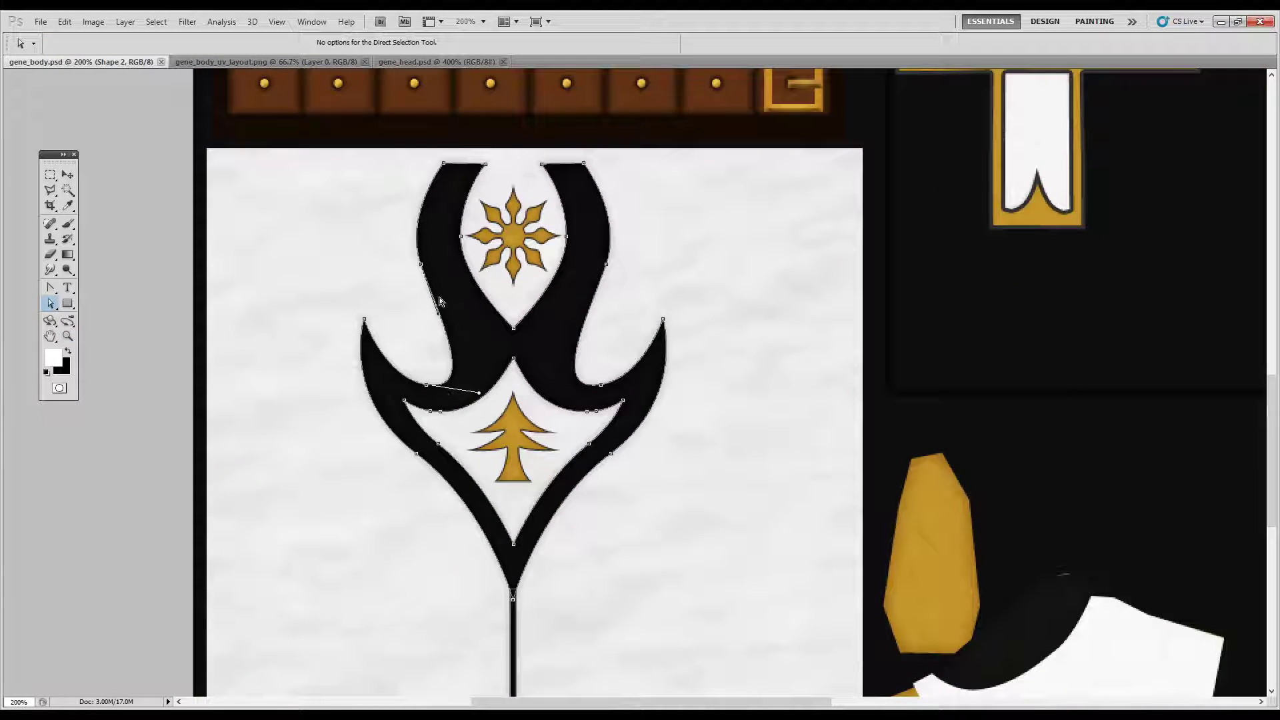
{"action": "left_click_drag", "start_coordinate": [421, 267], "coordinate": [398, 268]}
{"action": "key", "text": "ctrl+z"}
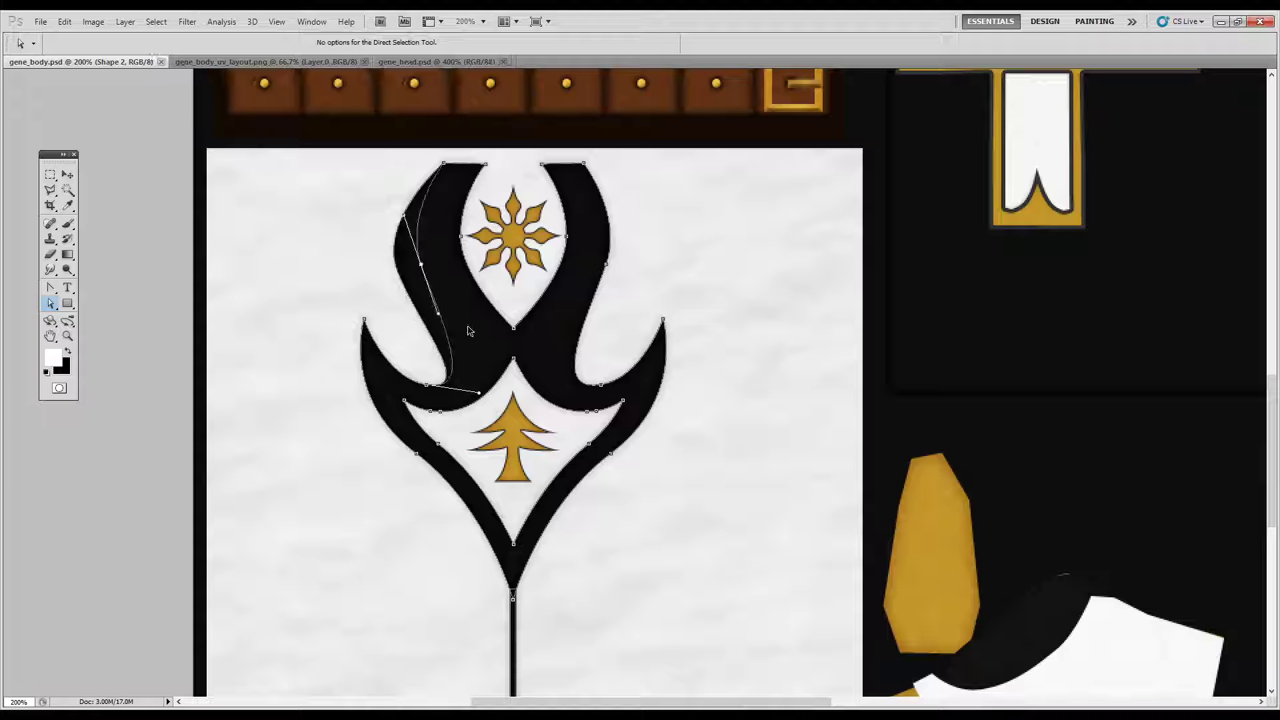
Try to reshape the inner left curve beside the emblem's gold star, and undo the path edits
{"action": "left_click_drag", "start_coordinate": [461, 237], "coordinate": [472, 318]}
{"action": "key", "text": "ctrl+z"}
{"action": "key", "text": "ctrl+z"}
{"action": "key", "text": "ctrl+z"}
{"action": "key", "text": "ctrl+z"}
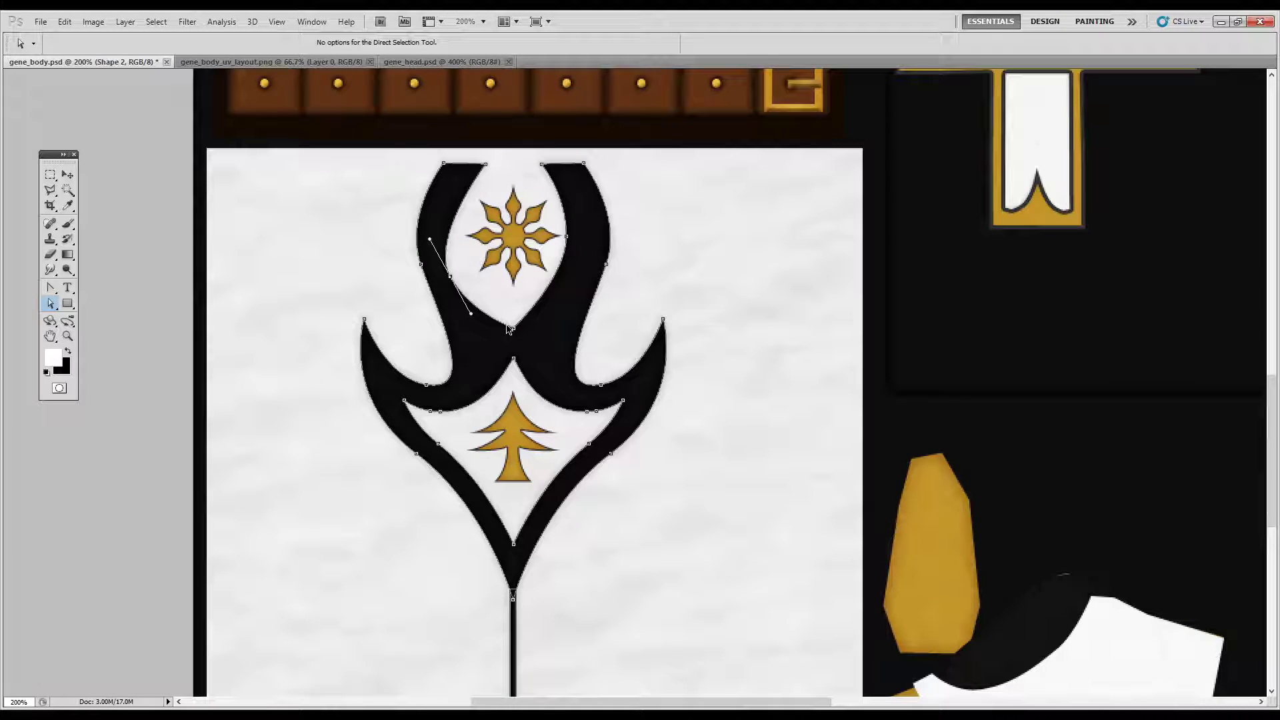
{"action": "key", "text": "ctrl+z"}
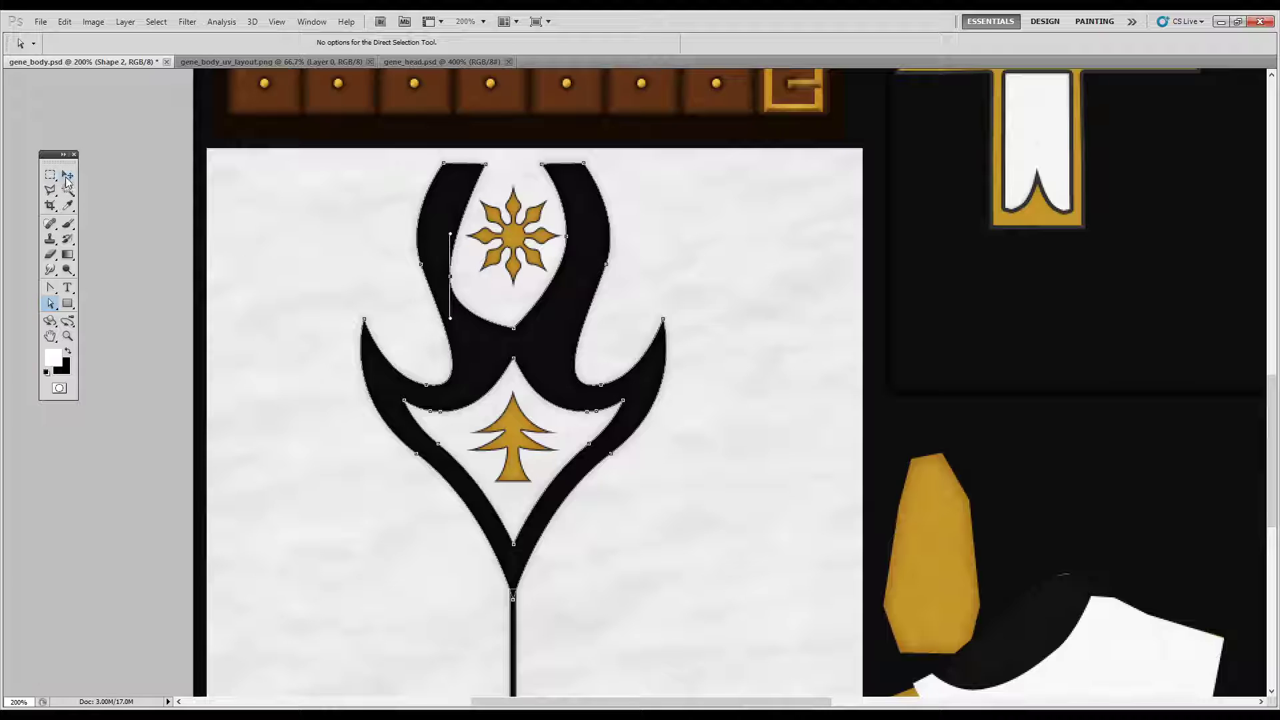
{"action": "key", "text": "ctrl+alt+z"}
{"action": "right_click", "coordinate": [441, 302]}
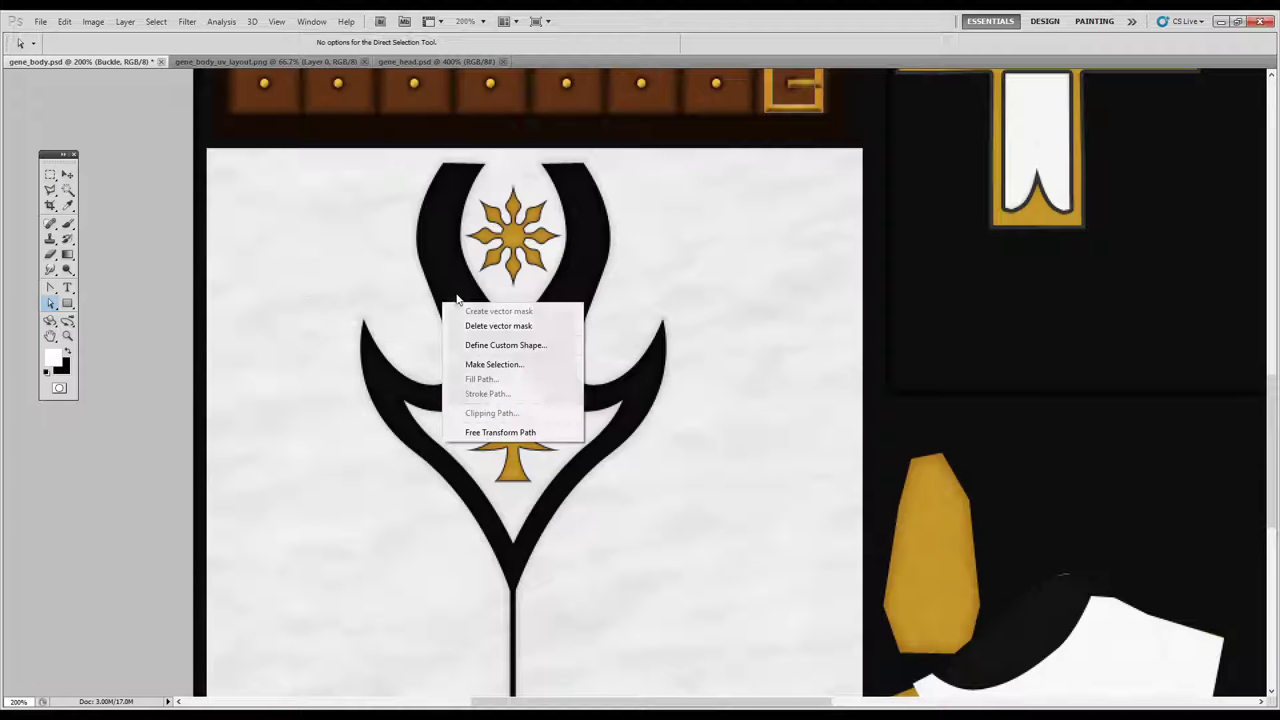
{"action": "key", "text": "Escape"}
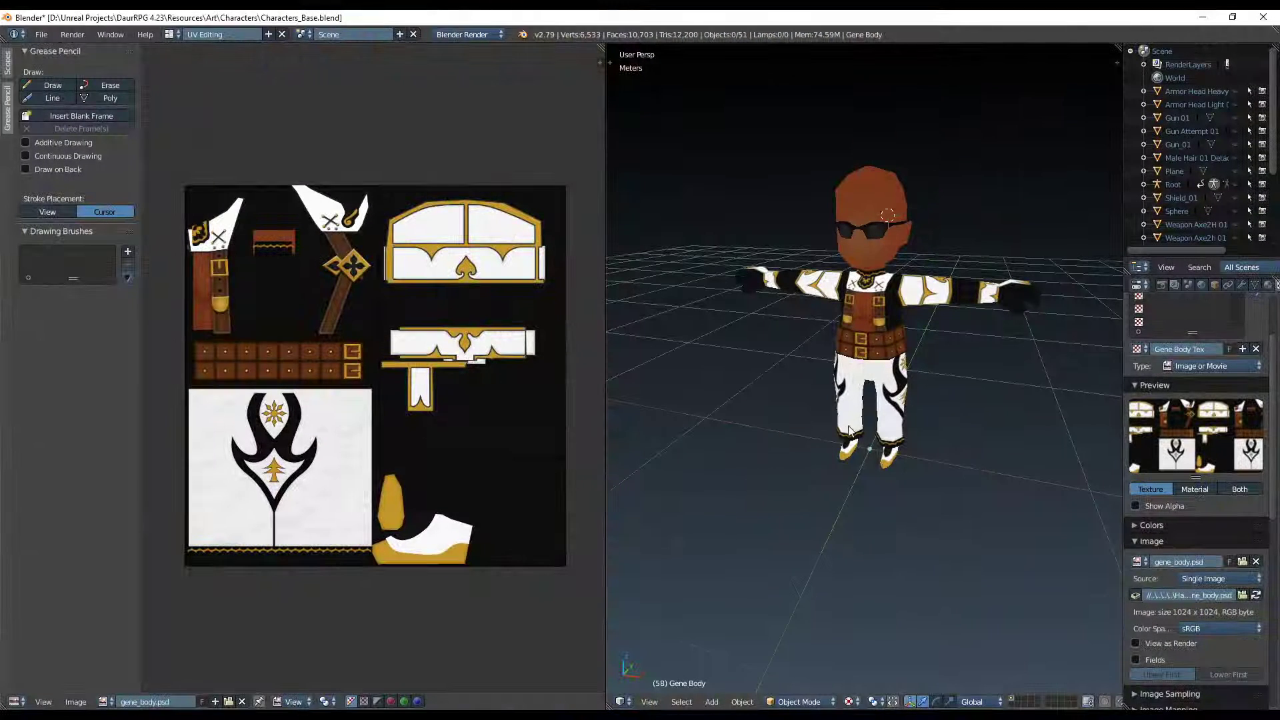
Switch to Blender, select the Gene Body mesh and examine its textured legs from several angles
{"action": "middle_click_drag", "start_coordinate": [852, 431], "coordinate": [869, 437]}
{"action": "scroll", "coordinate": [869, 437], "scroll_direction": "up", "scroll_amount": 3}
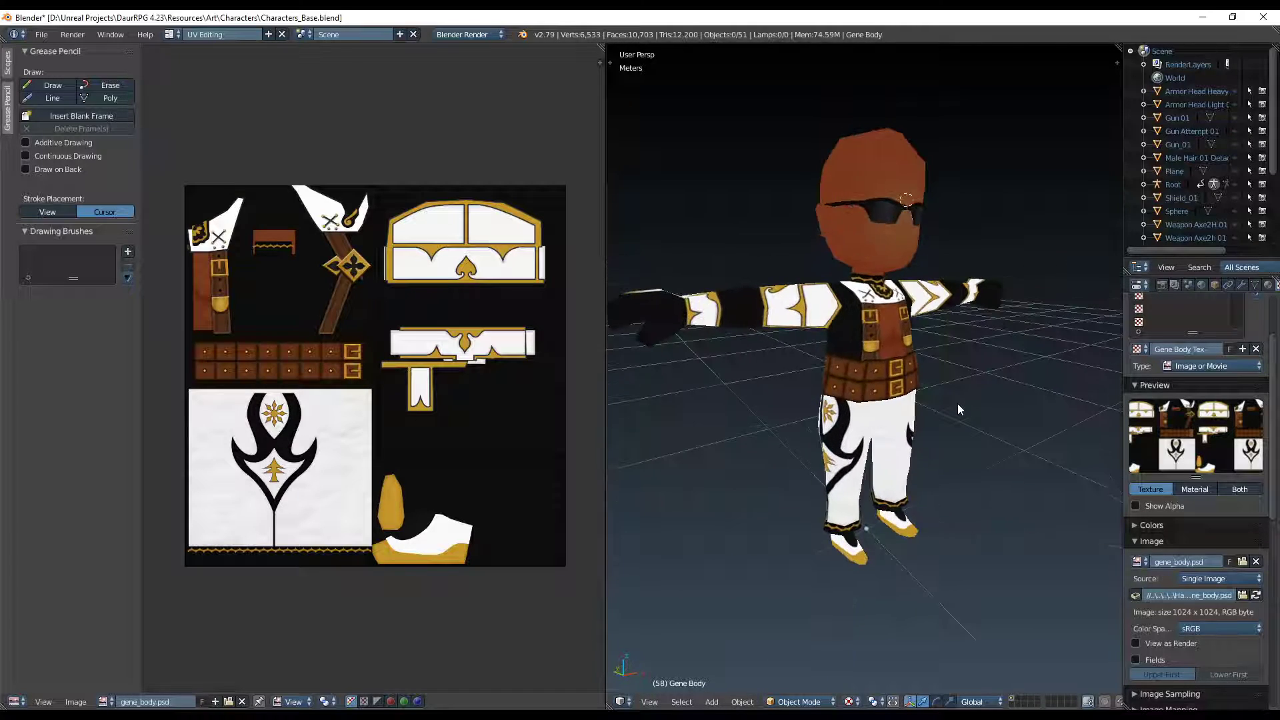
{"action": "right_click", "coordinate": [910, 427]}
{"action": "middle_click_drag", "start_coordinate": [906, 428], "coordinate": [975, 380]}
{"action": "scroll", "coordinate": [903, 406], "scroll_direction": "up", "scroll_amount": 5}
{"action": "middle_click_drag", "start_coordinate": [904, 493], "coordinate": [729, 411], "text": "shift"}
{"action": "scroll", "coordinate": [882, 428], "scroll_direction": "down", "scroll_amount": 8}
Enter Edit Mode on the Gene Body mesh and show its whole UV layout by syncing UV and mesh selection
{"action": "key", "text": "Tab"}
{"action": "key", "text": "a"}
{"action": "key", "text": "a"}
{"action": "key", "text": "a"}
{"action": "middle_click_drag", "start_coordinate": [855, 367], "coordinate": [903, 358]}
{"action": "right_click", "coordinate": [860, 341]}
{"action": "middle_click_drag", "start_coordinate": [432, 433], "coordinate": [462, 399]}
{"action": "scroll", "coordinate": [462, 399], "scroll_direction": "up", "scroll_amount": 1}
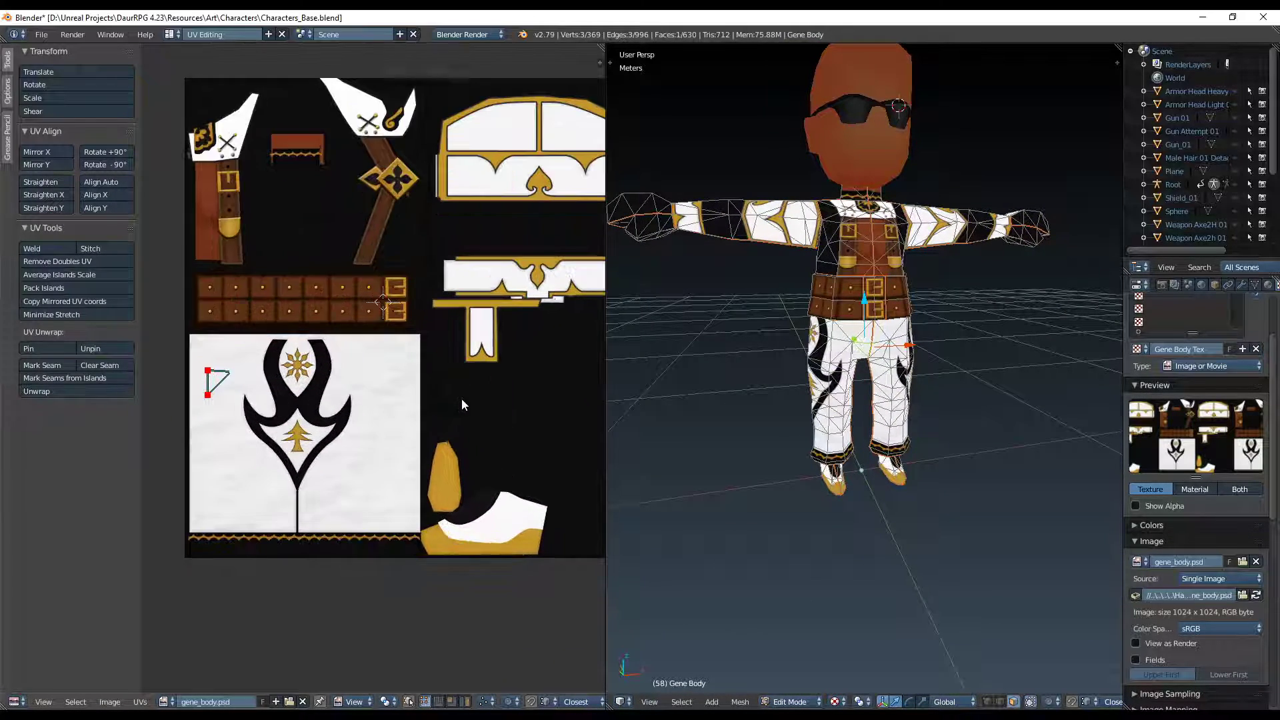
{"action": "left_click", "coordinate": [408, 702]}
{"action": "key", "text": "a"}
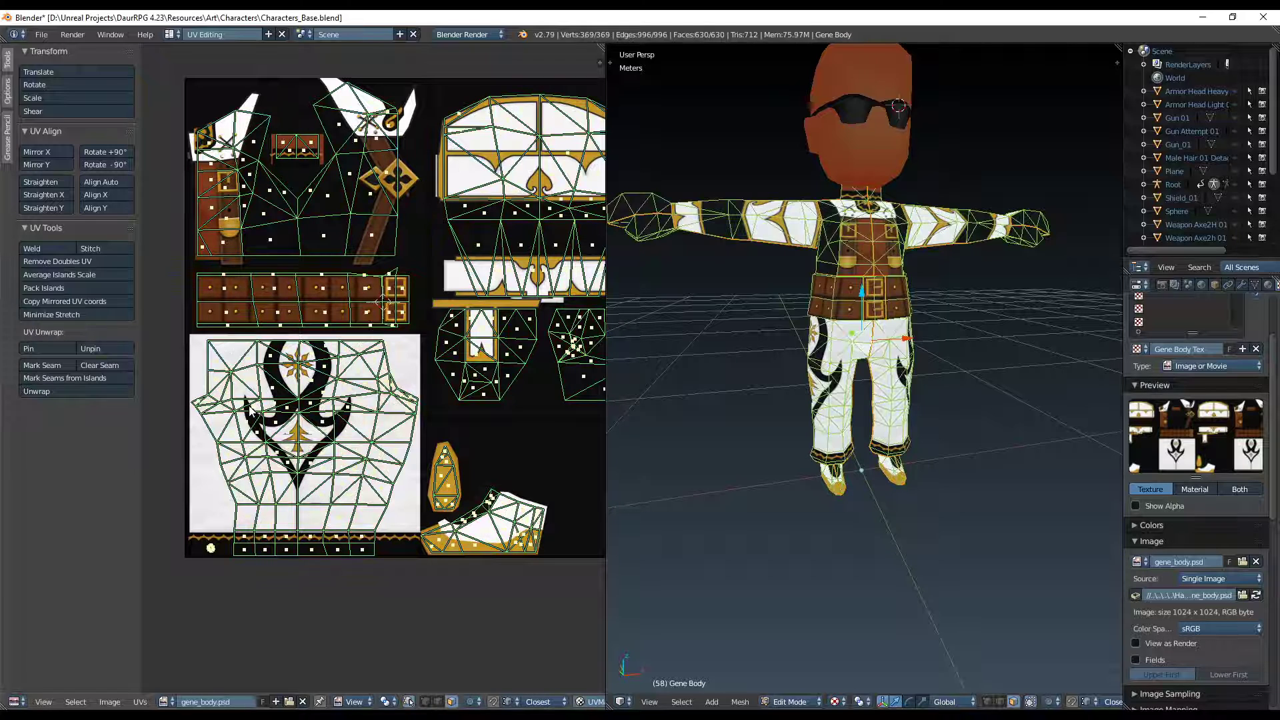
Box-select the trouser leg UVs over the emblem texture and examine the matching faces on the model
{"action": "key", "text": "a"}
{"action": "key", "text": "b"}
{"action": "left_click_drag", "start_coordinate": [176, 333], "coordinate": [419, 602]}
{"action": "key", "text": "KP_Decimal"}
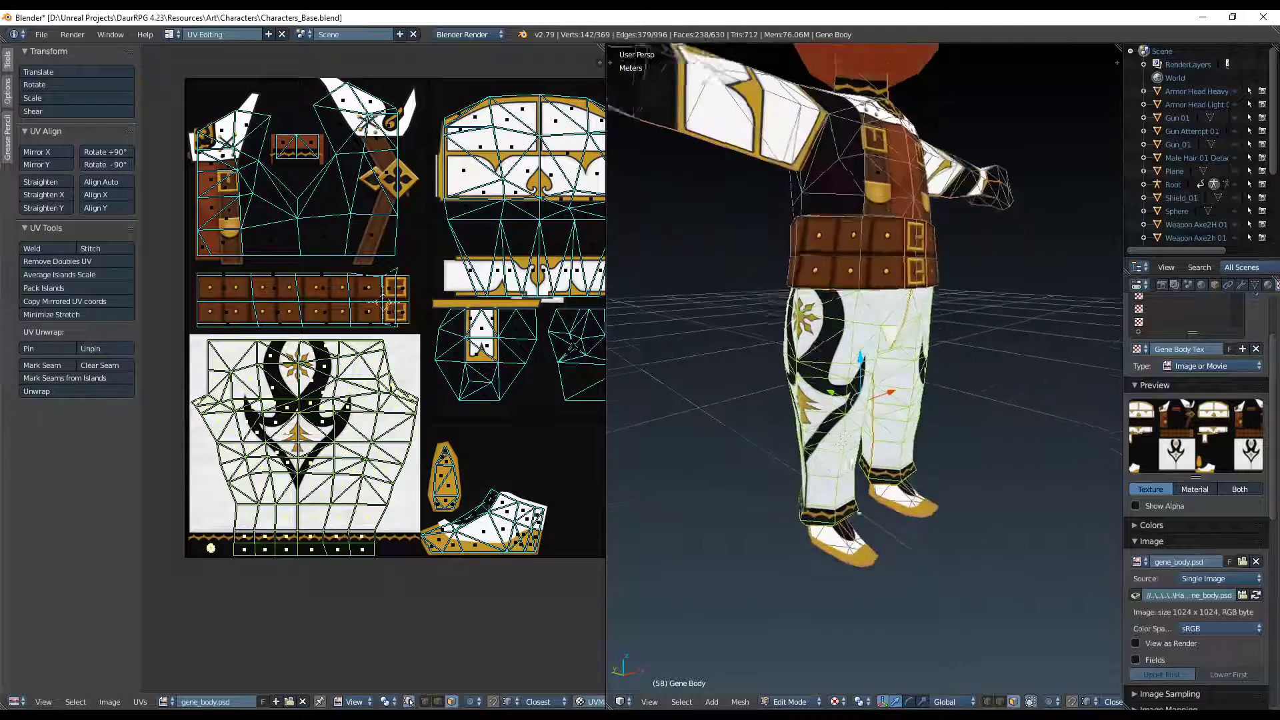
{"action": "scroll", "coordinate": [376, 421], "scroll_direction": "up", "scroll_amount": 2}
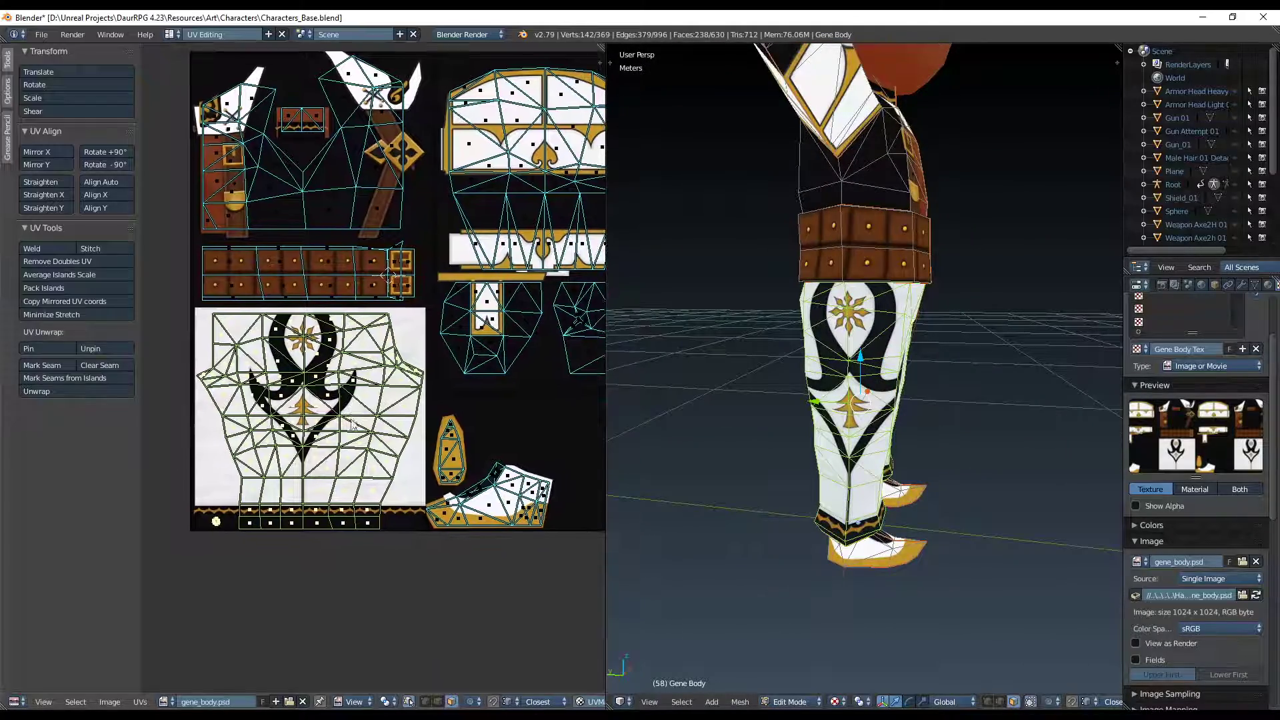
Try moving the leg UVs over other parts of the texture, cancel each move and deselect everything
{"action": "key", "text": "g"}
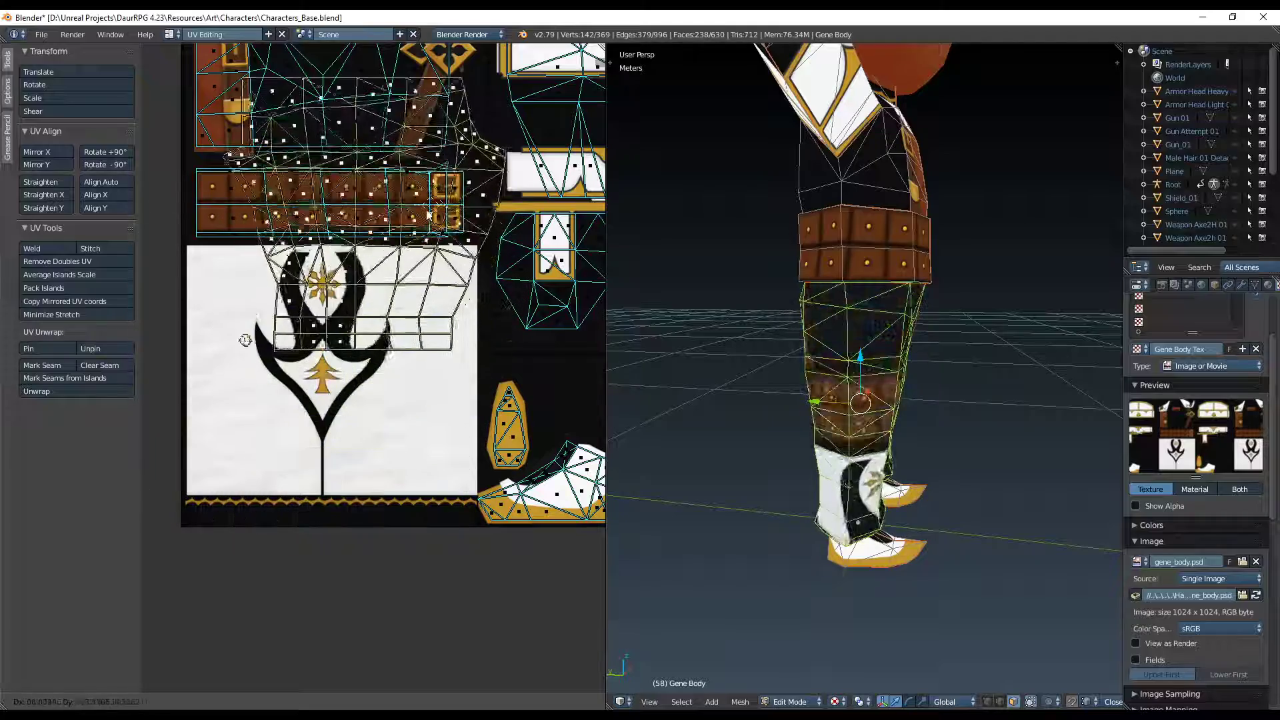
{"action": "right_click", "coordinate": [528, 347]}
{"action": "scroll", "coordinate": [528, 346], "scroll_direction": "down", "scroll_amount": 3}
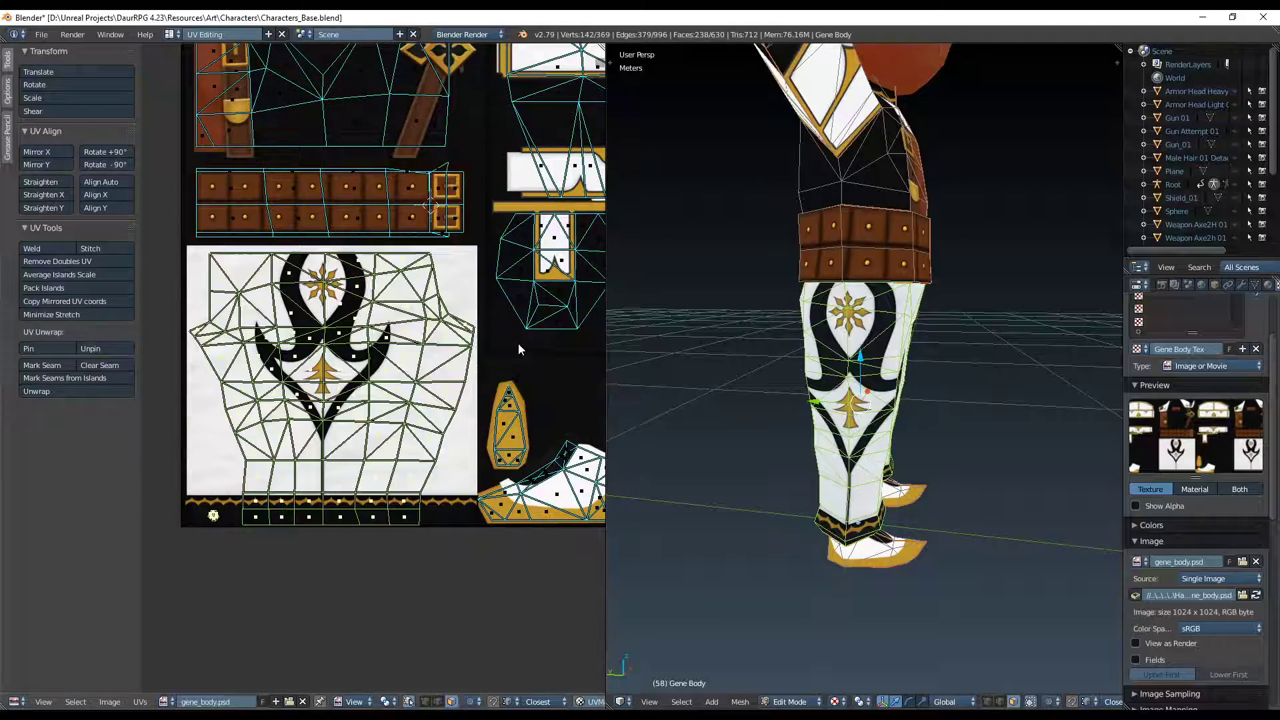
{"action": "key", "text": "g"}
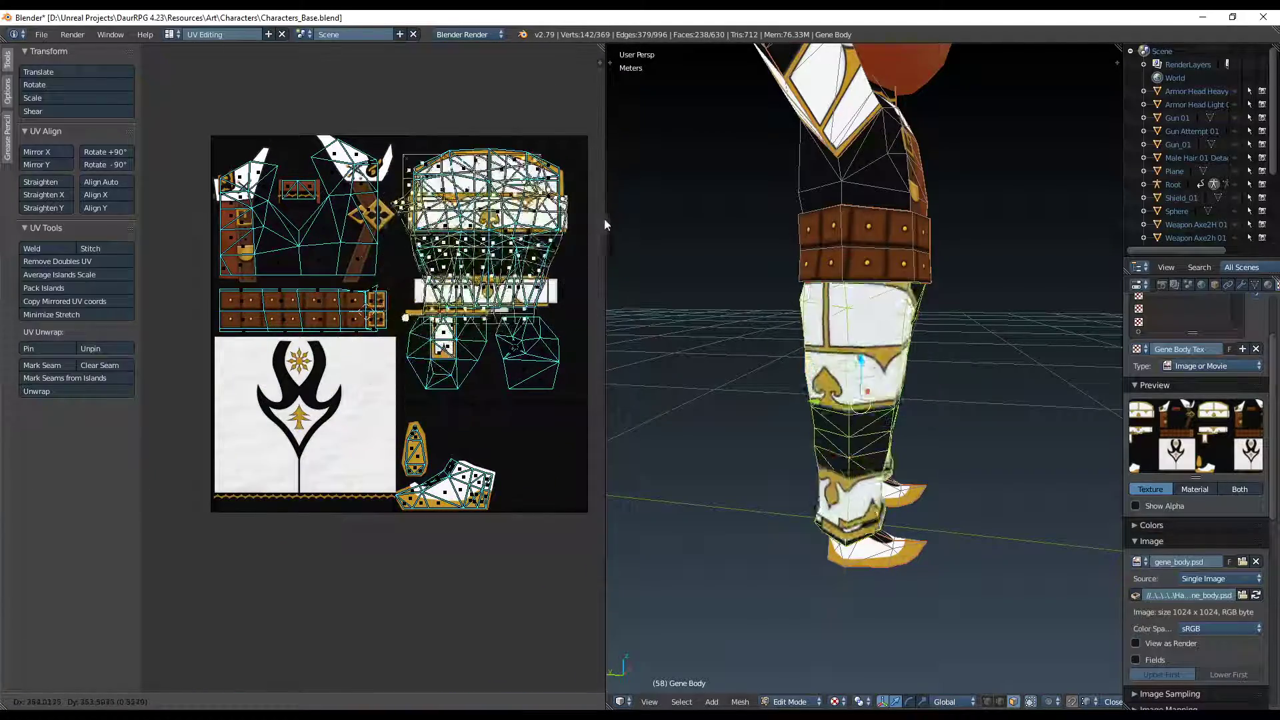
{"action": "right_click", "coordinate": [453, 422]}
{"action": "middle_click_drag", "start_coordinate": [365, 434], "coordinate": [439, 388]}
{"action": "scroll", "coordinate": [401, 400], "scroll_direction": "up", "scroll_amount": 3}
{"action": "scroll", "coordinate": [432, 400], "scroll_direction": "down", "scroll_amount": 1}
{"action": "key", "text": "a"}
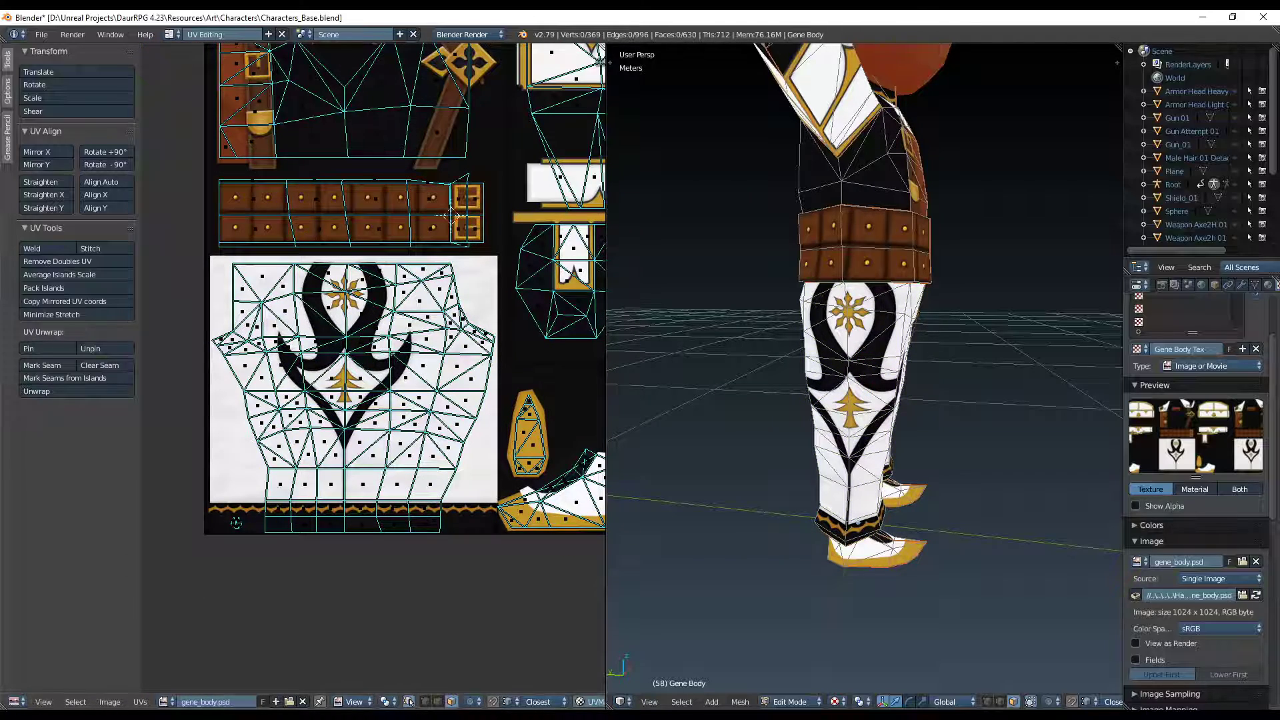
Switch to Photoshop and widen the emblem's opening around the gold star by moving its two inner side anchor points outward
{"action": "key", "text": "alt+Tab"}
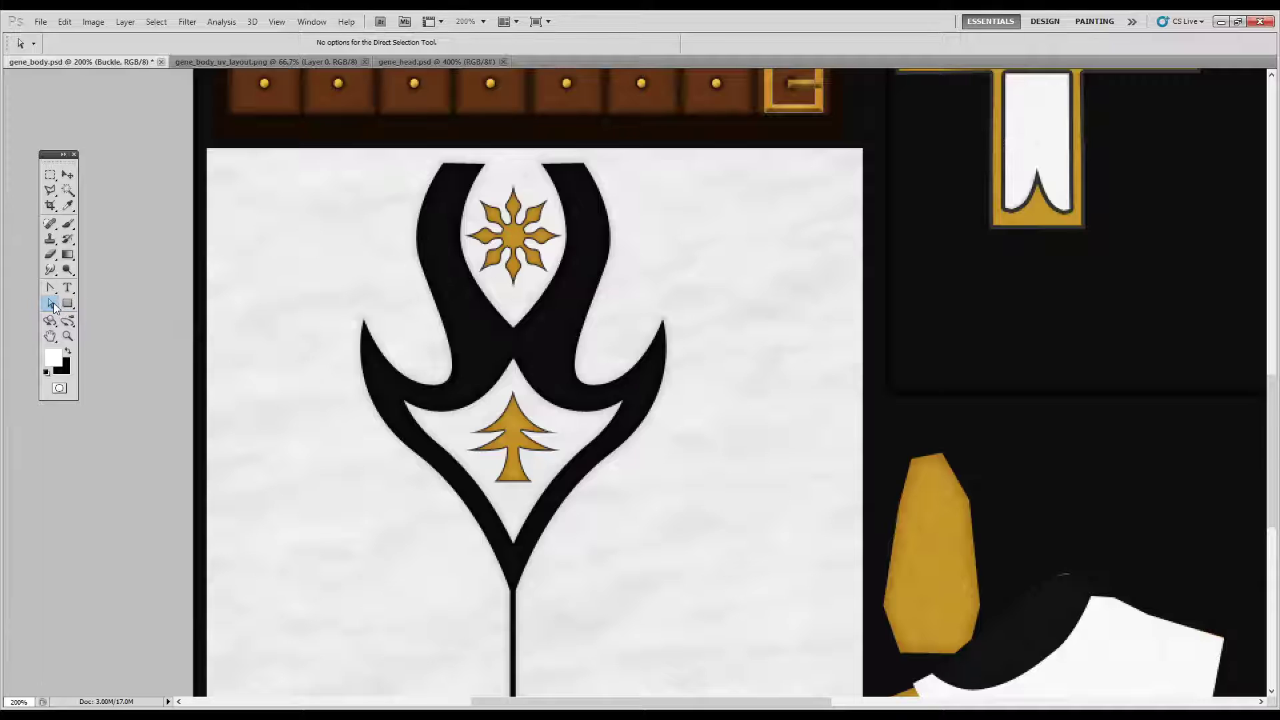
{"action": "key", "text": "Tab"}
{"action": "left_click", "coordinate": [461, 244]}
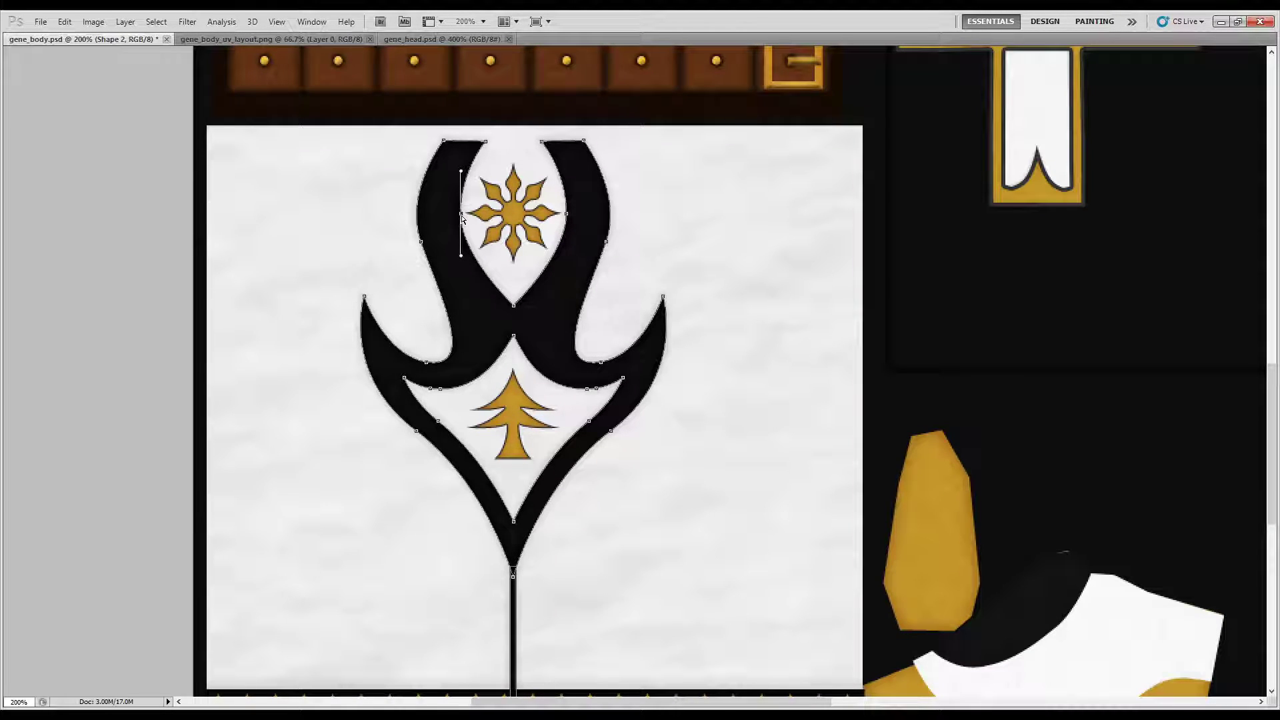
{"action": "left_click_drag", "start_coordinate": [462, 217], "coordinate": [448, 217]}
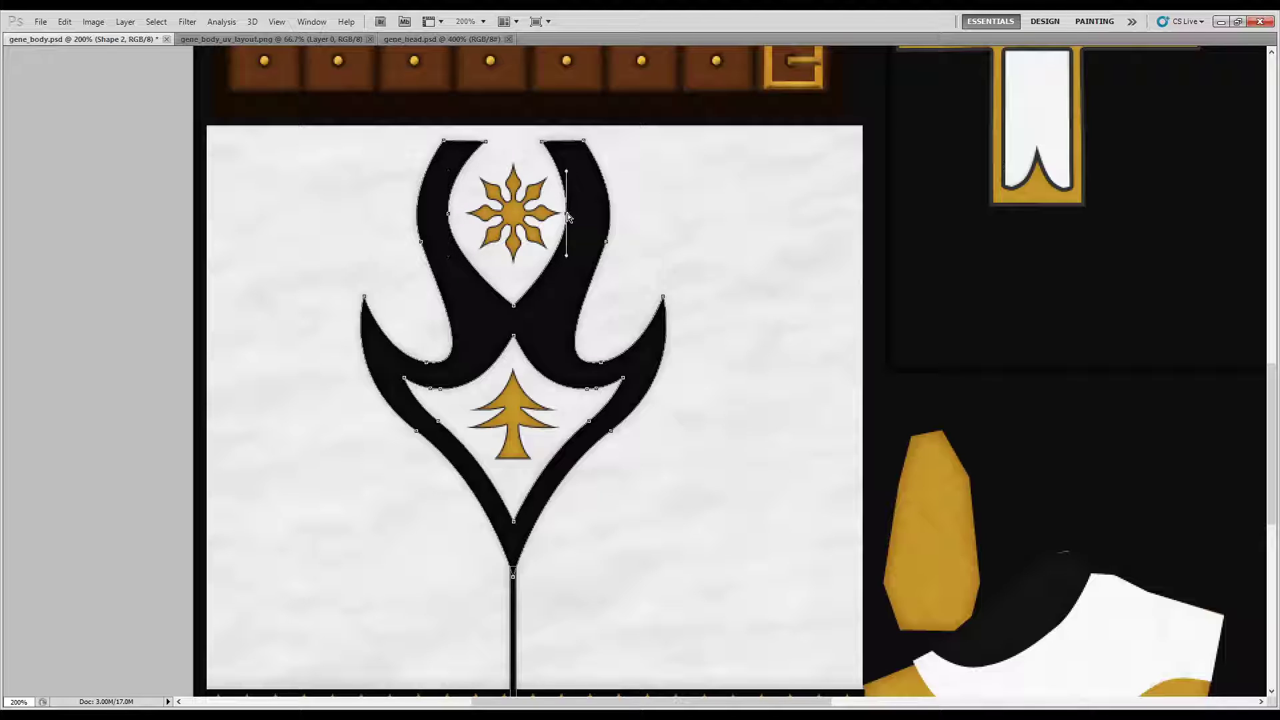
{"action": "left_click_drag", "start_coordinate": [567, 216], "coordinate": [579, 213]}
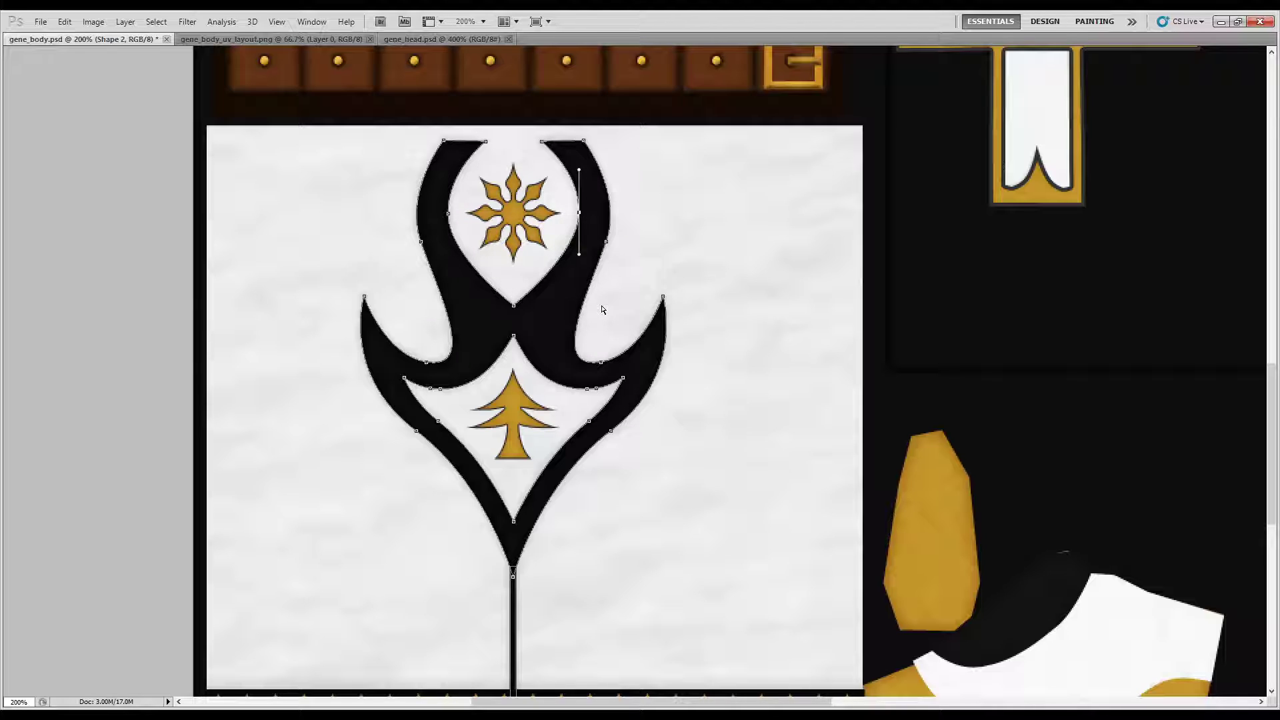
Save the edited body texture as gene_body2.psd in the Gene folder and switch back to Blender
{"action": "left_click", "coordinate": [41, 22]}
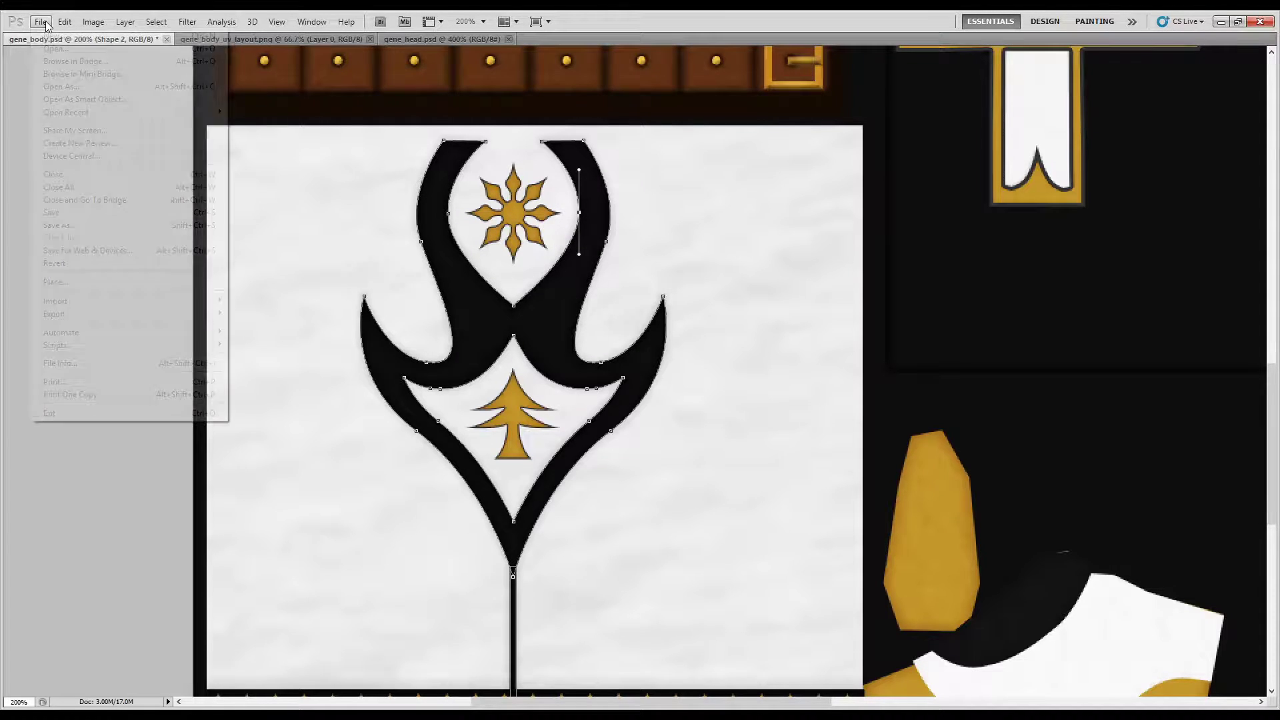
{"action": "left_click", "coordinate": [60, 226]}
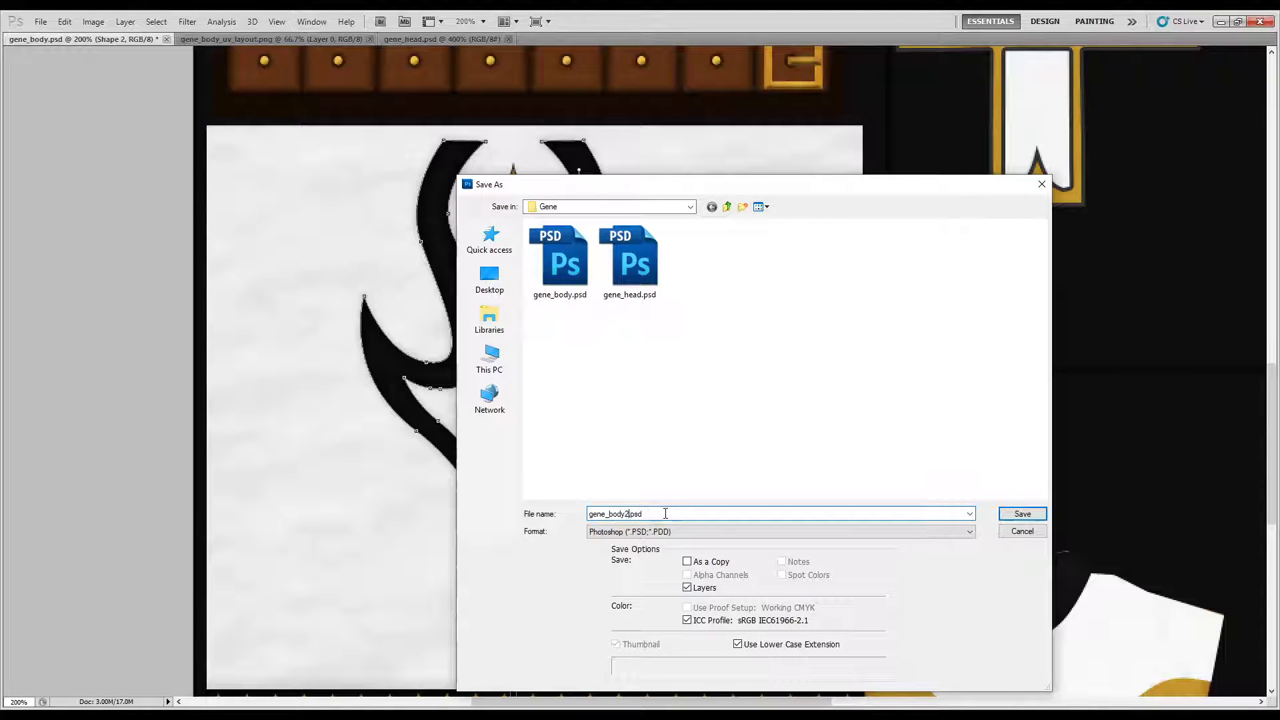
{"action": "left_click", "coordinate": [1022, 513]}
{"action": "left_click", "coordinate": [782, 234]}
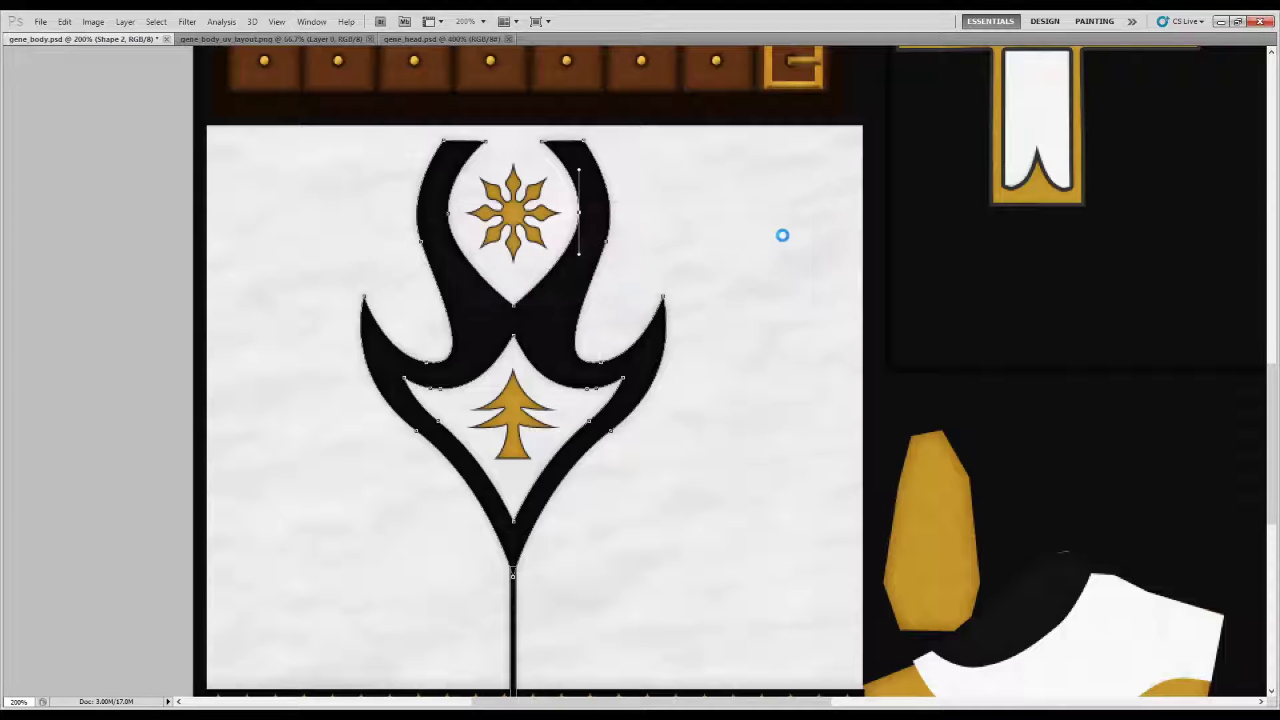
{"action": "key", "text": "alt+Tab"}
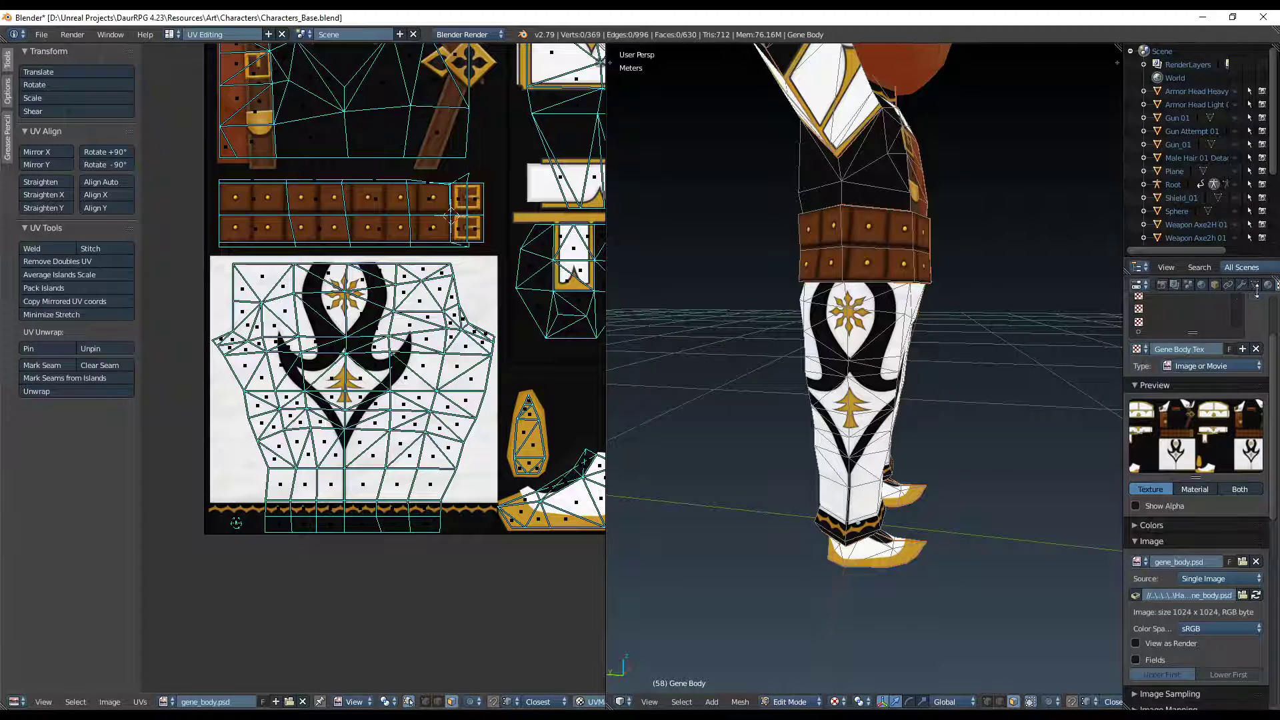
Point the Gene Body texture's image source at gene_body2.psd and view the edited emblem up close on the model's leg
{"action": "left_click", "coordinate": [1267, 285]}
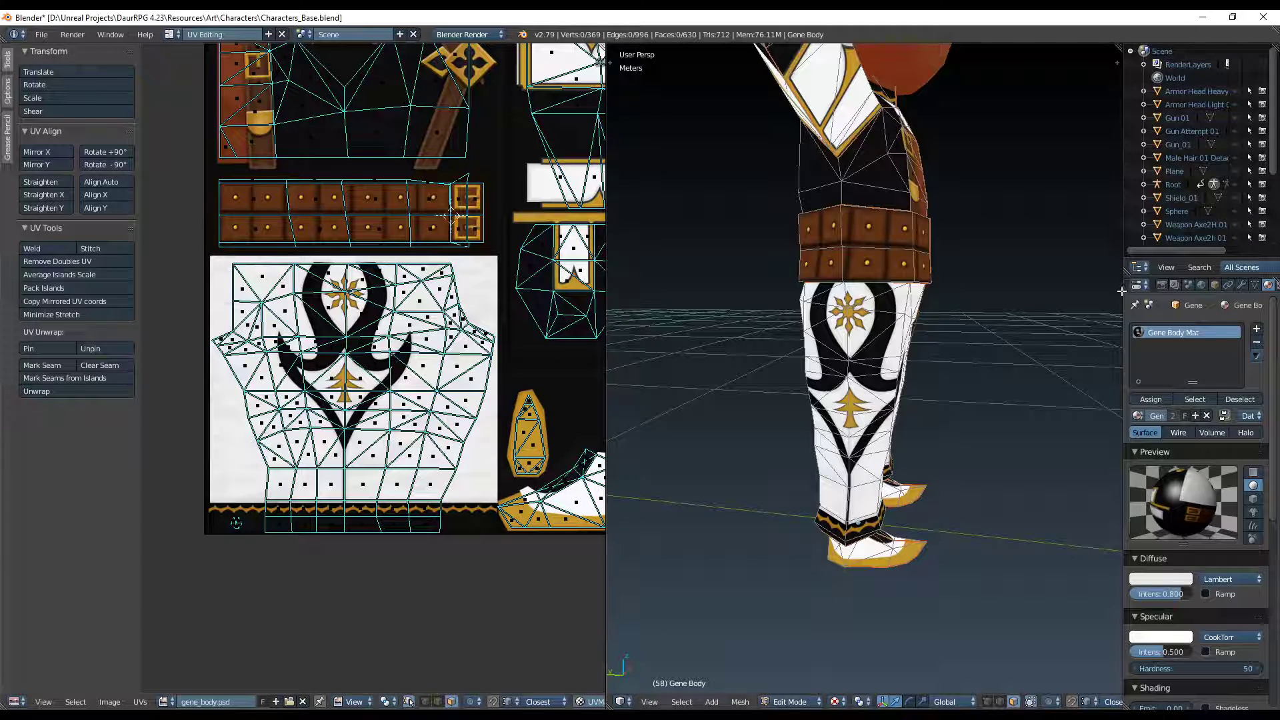
{"action": "left_click_drag", "start_coordinate": [1121, 291], "coordinate": [1072, 291]}
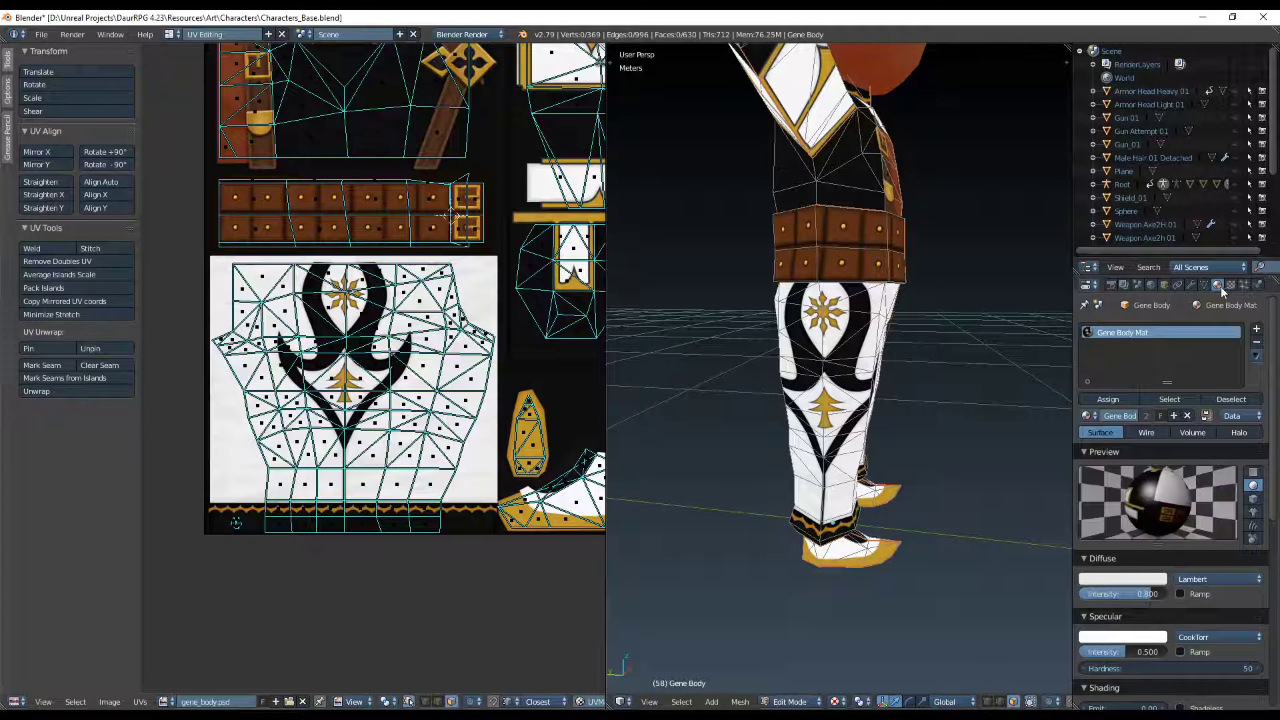
{"action": "left_click", "coordinate": [1231, 285]}
{"action": "scroll", "coordinate": [1222, 574], "scroll_direction": "down", "scroll_amount": 2}
{"action": "left_click", "coordinate": [1219, 542]}
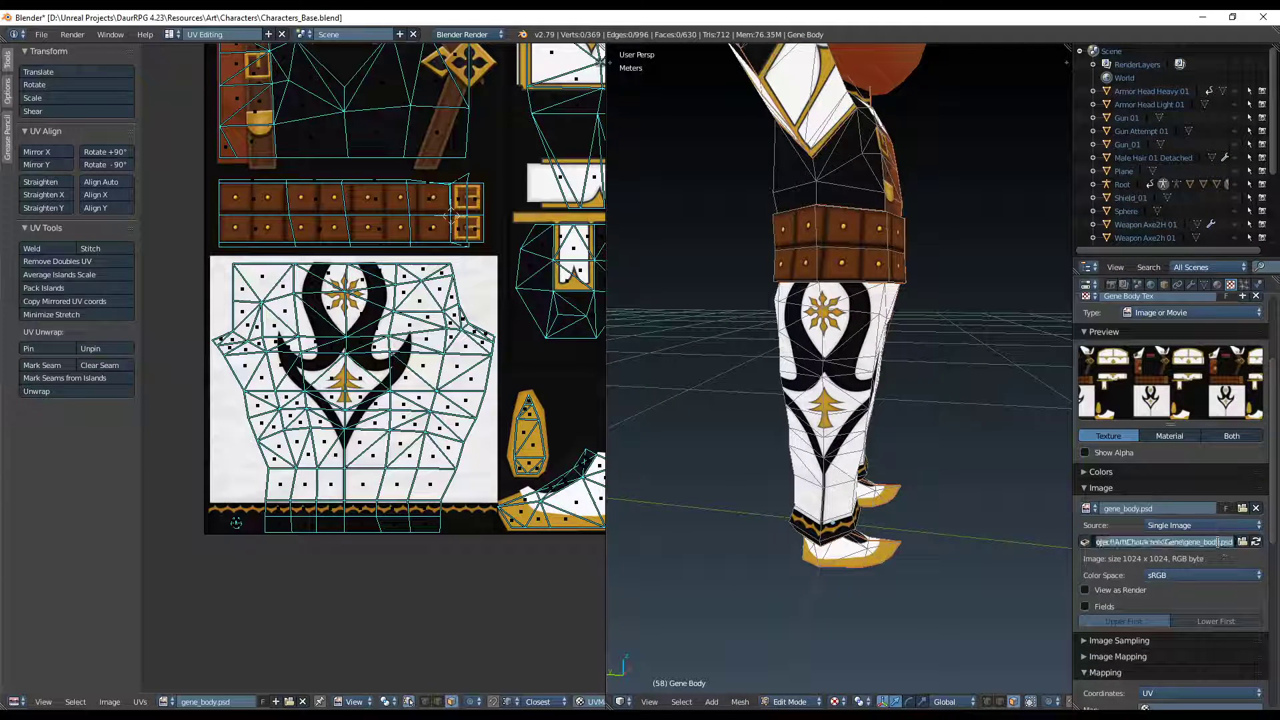
{"action": "type", "text": "2"}
{"action": "key", "text": "Return"}
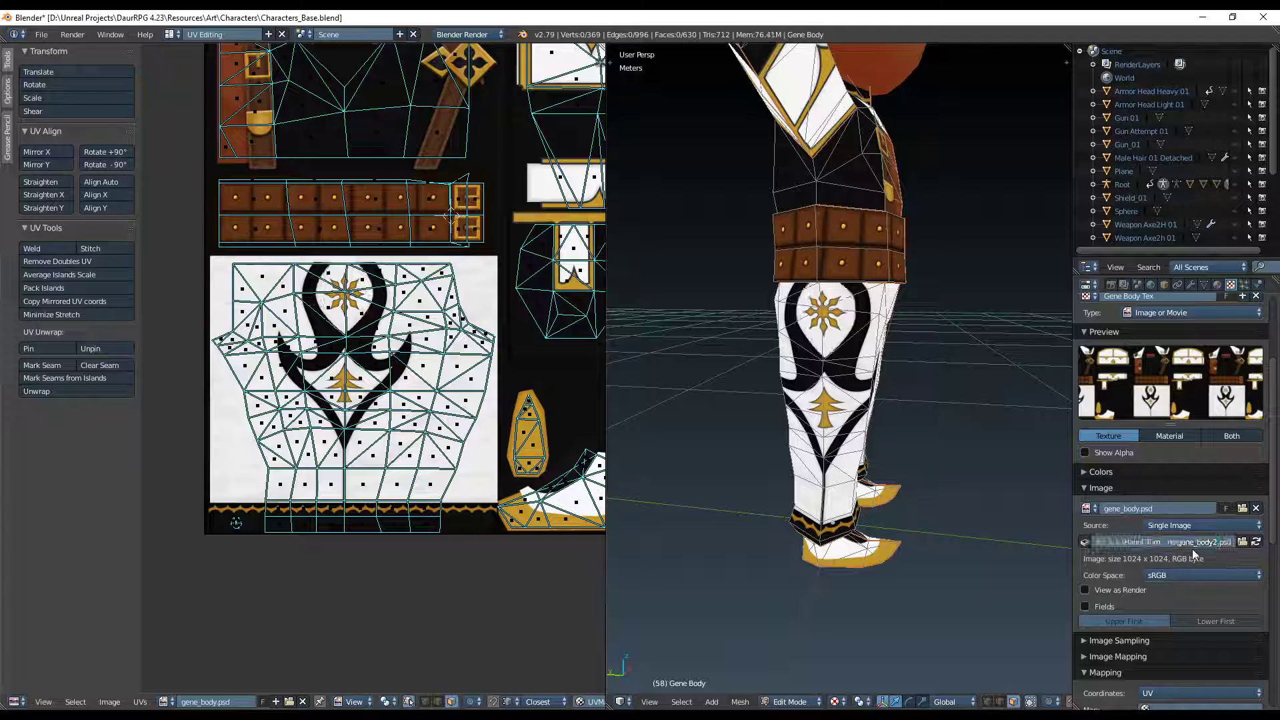
{"action": "scroll", "coordinate": [913, 460], "scroll_direction": "up", "scroll_amount": 5}
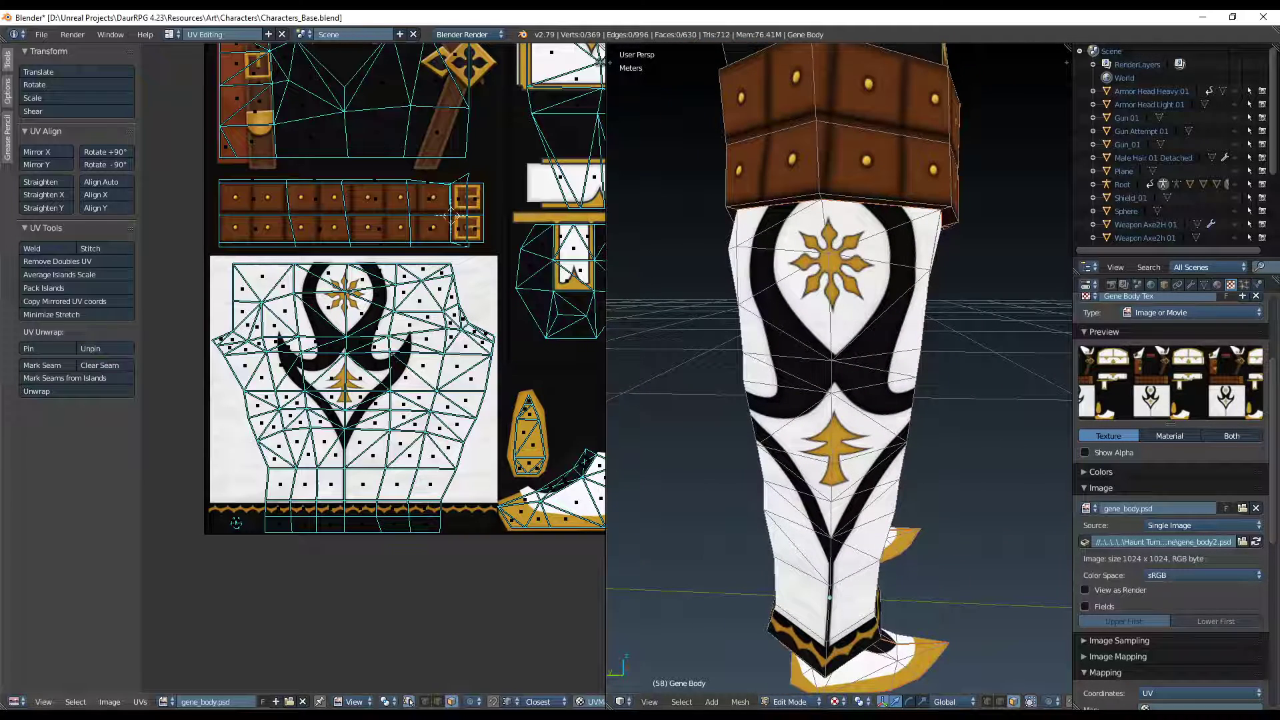
Switch to Photoshop, show the tool palette and select the gold star's Shape 4 layer
{"action": "key", "text": "alt+Tab"}
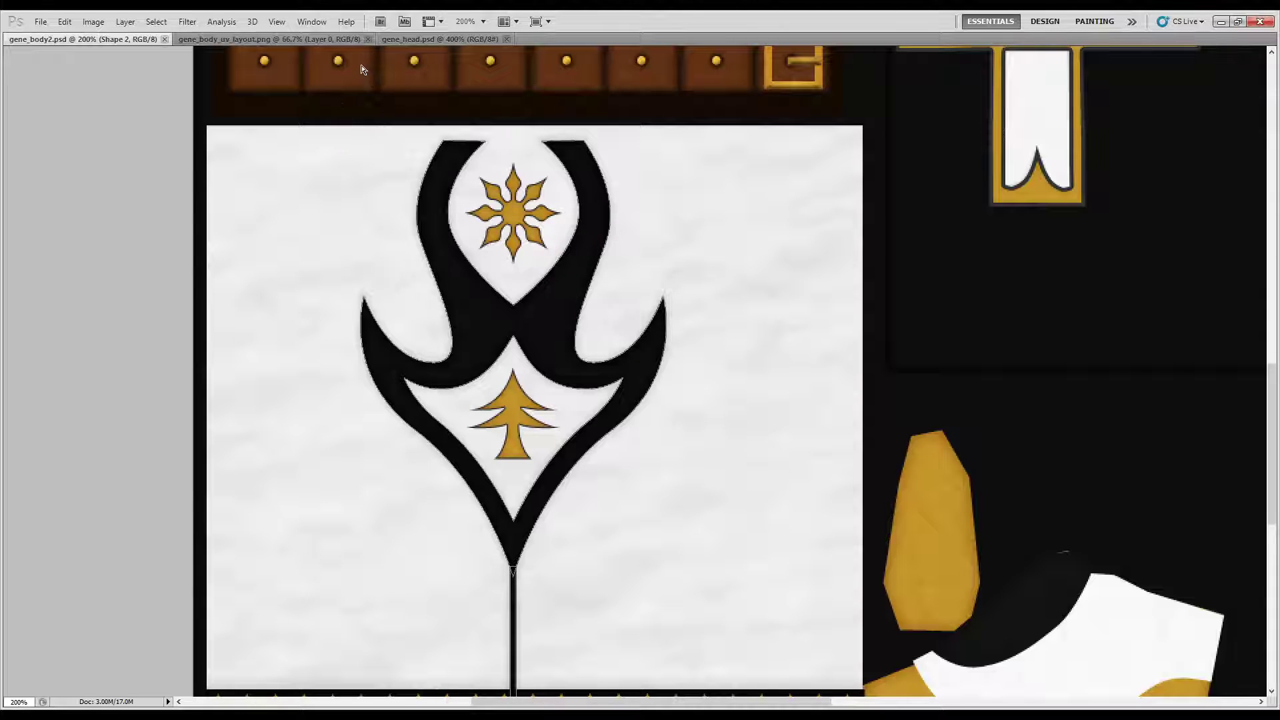
{"action": "left_click", "coordinate": [311, 22]}
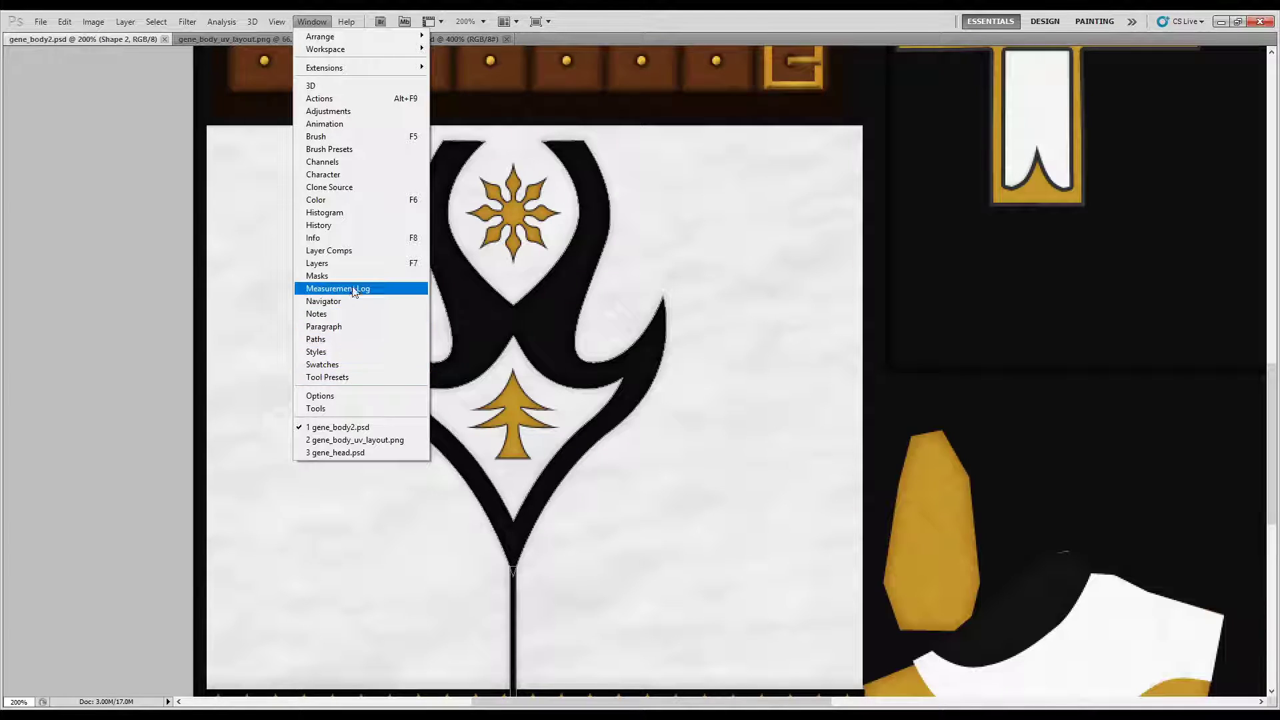
{"action": "left_click", "coordinate": [330, 408]}
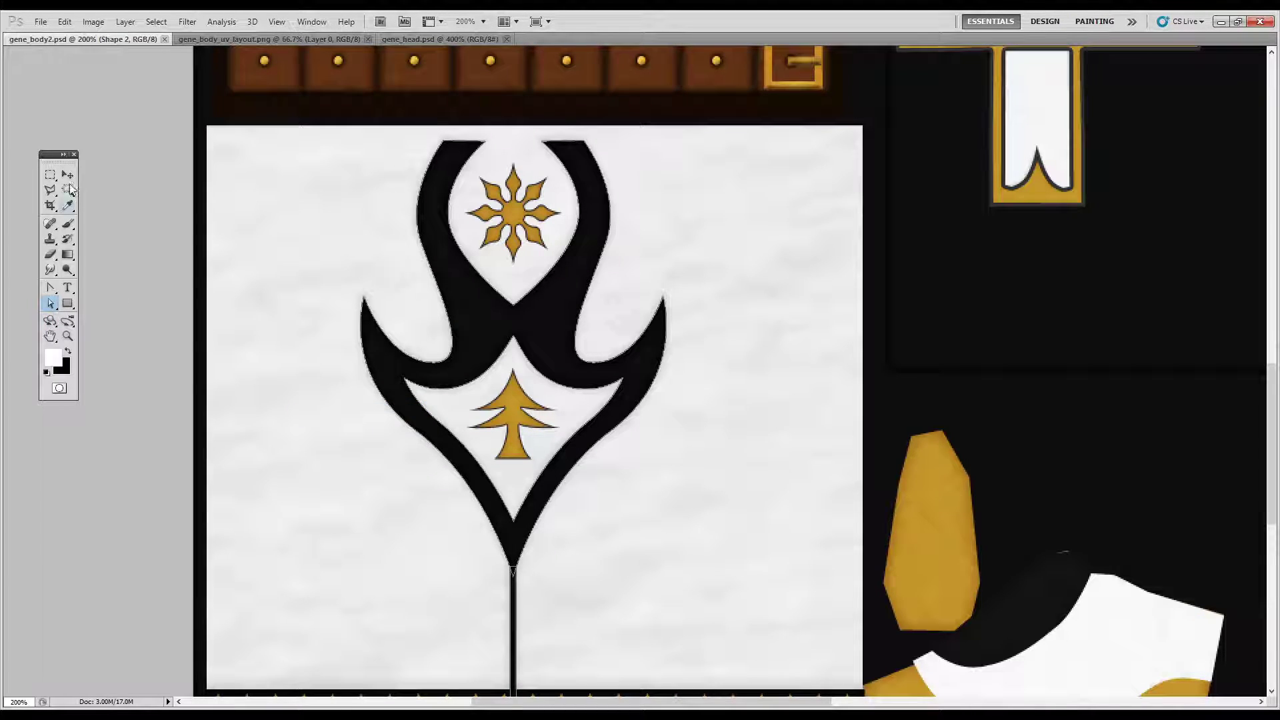
{"action": "right_click", "coordinate": [522, 219]}
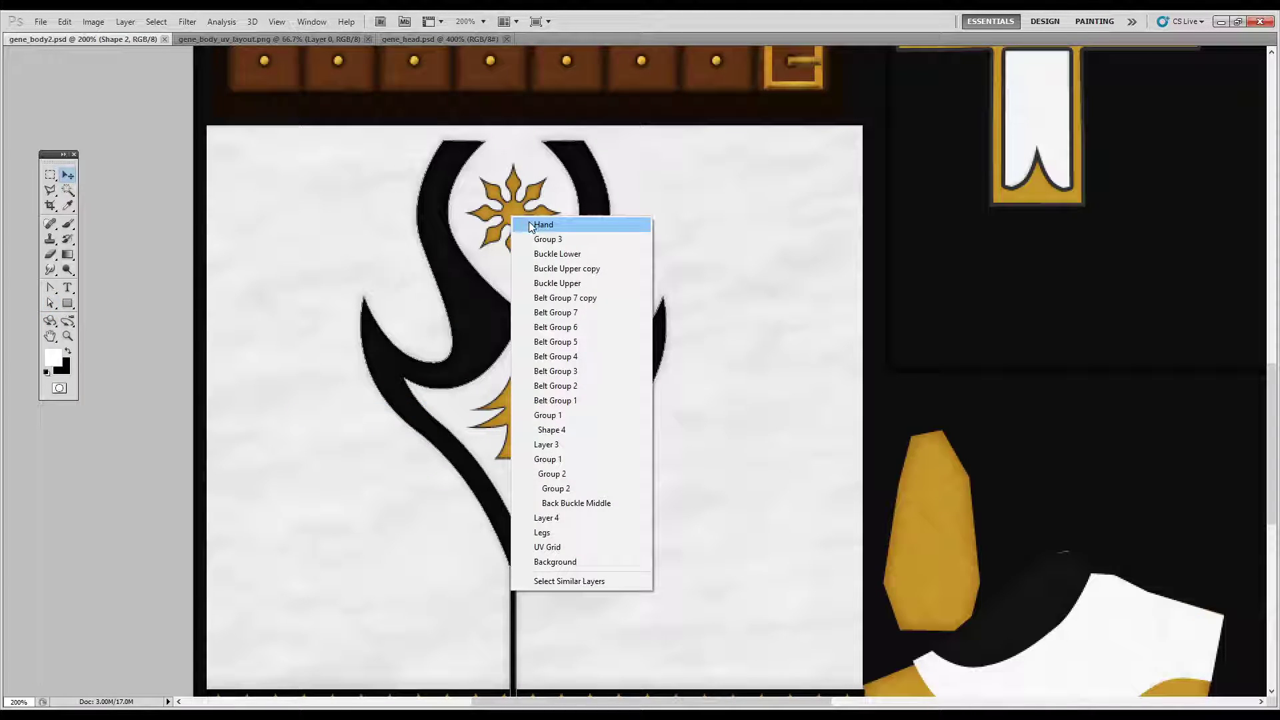
{"action": "left_click", "coordinate": [533, 430]}
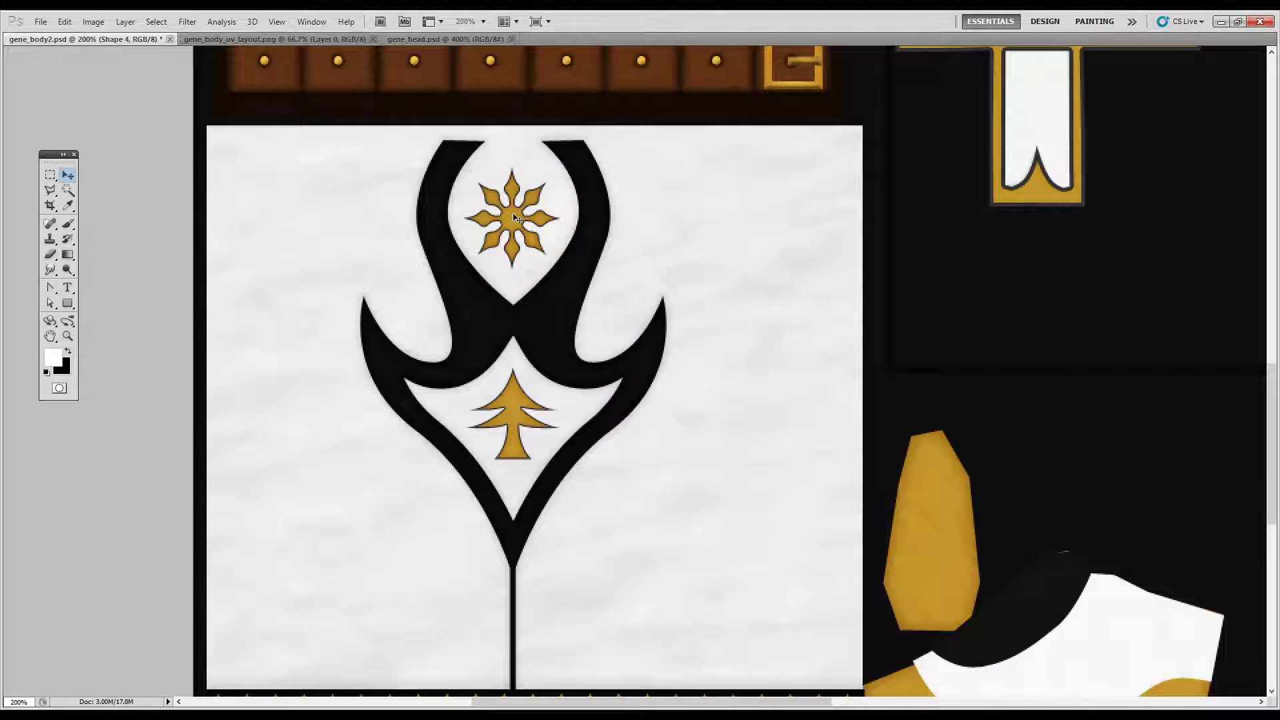
{"action": "key", "text": "ctrl+plus"}
{"action": "left_click_drag", "start_coordinate": [486, 202], "coordinate": [518, 301]}
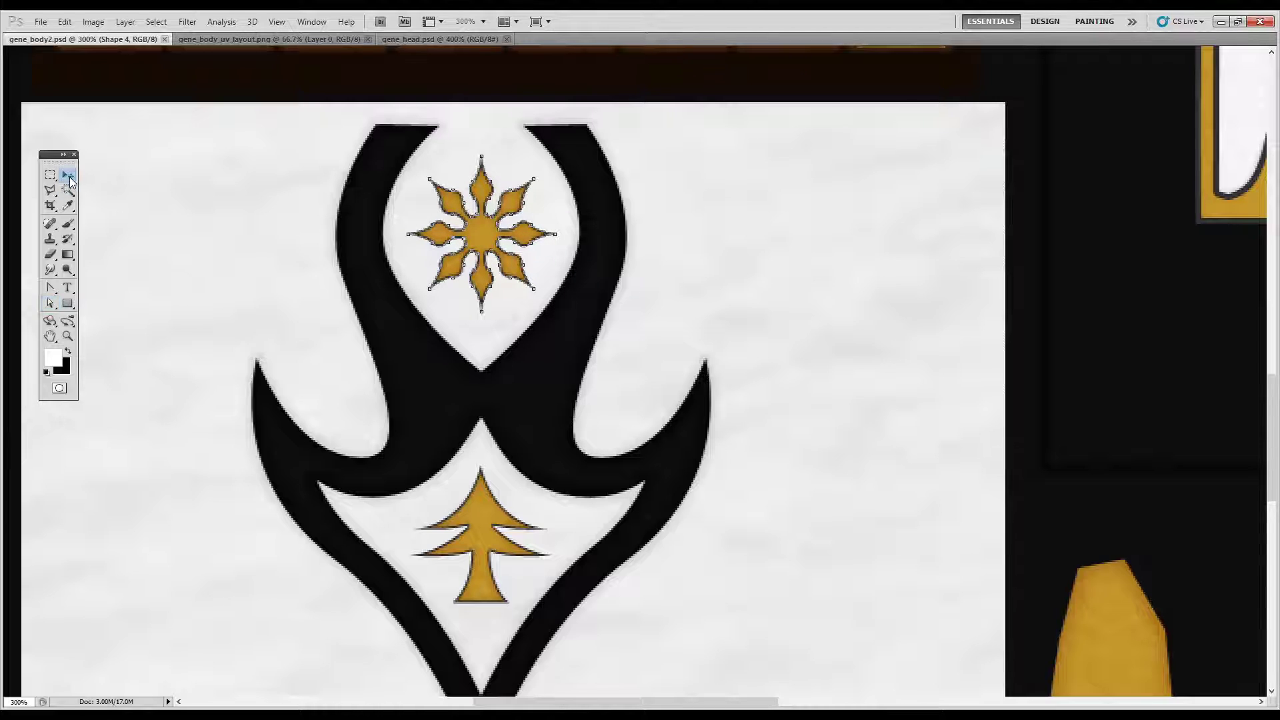
Scale the gold star up proportionally about its centre, apply the transformation and save the file
{"action": "left_click", "coordinate": [69, 24]}
{"action": "mouse_move", "coordinate": [200, 276]}
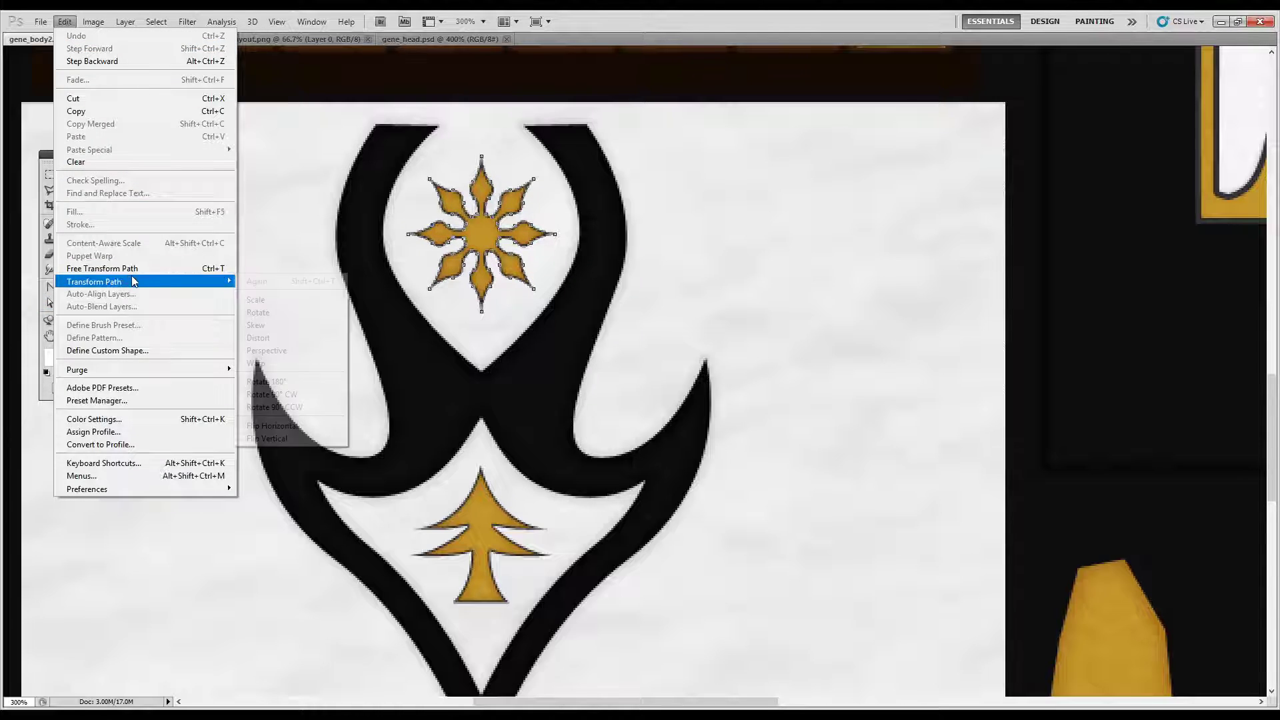
{"action": "left_click", "coordinate": [286, 297]}
{"action": "left_click_drag", "start_coordinate": [550, 308], "coordinate": [570, 326], "text": "alt+shift"}
{"action": "left_click", "coordinate": [67, 174]}
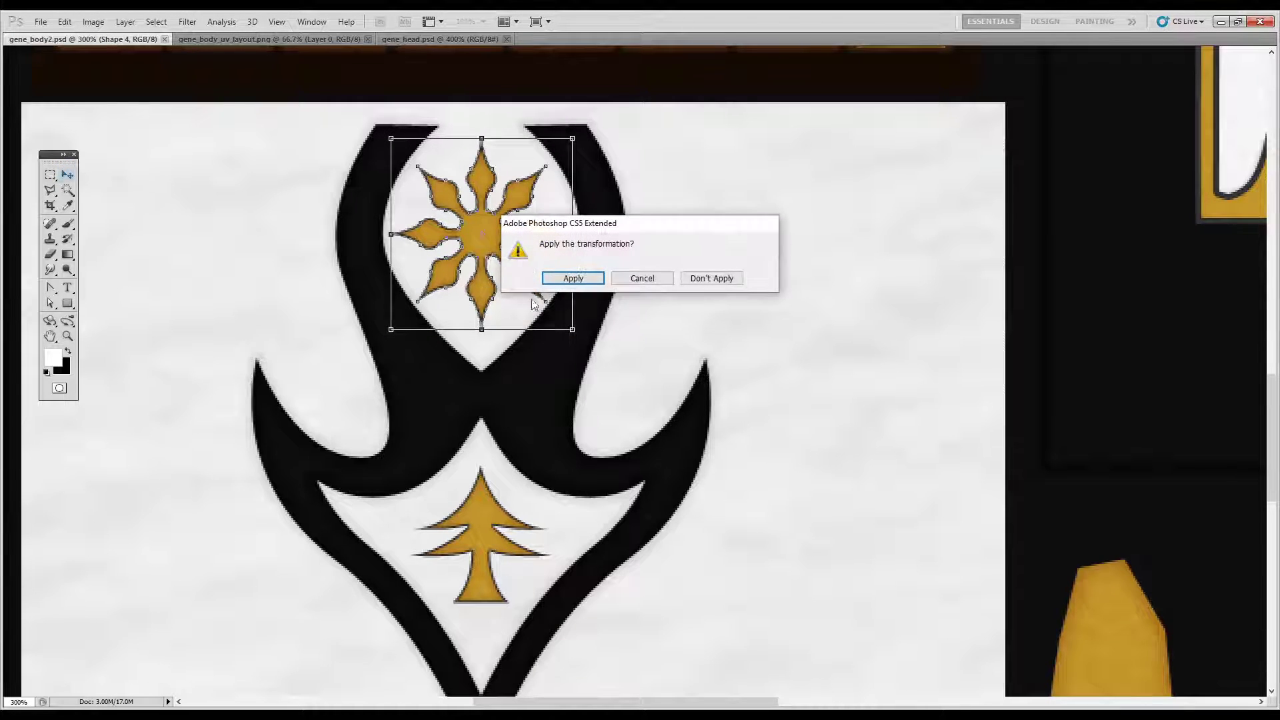
{"action": "left_click", "coordinate": [571, 276]}
{"action": "key", "text": "ctrl+s"}
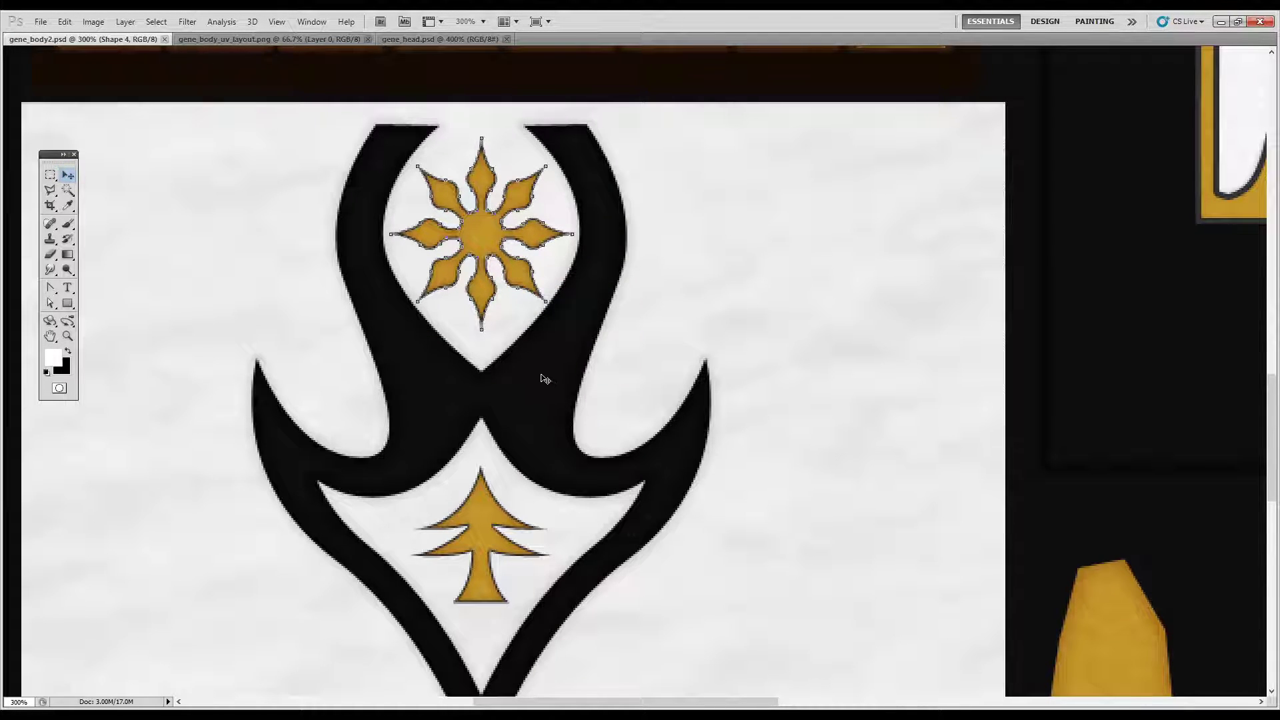
Switch to Blender, reload the texture image and examine the enlarged star on the leg
{"action": "key", "text": "alt+Tab"}
{"action": "middle_click_drag", "start_coordinate": [772, 484], "coordinate": [776, 493]}
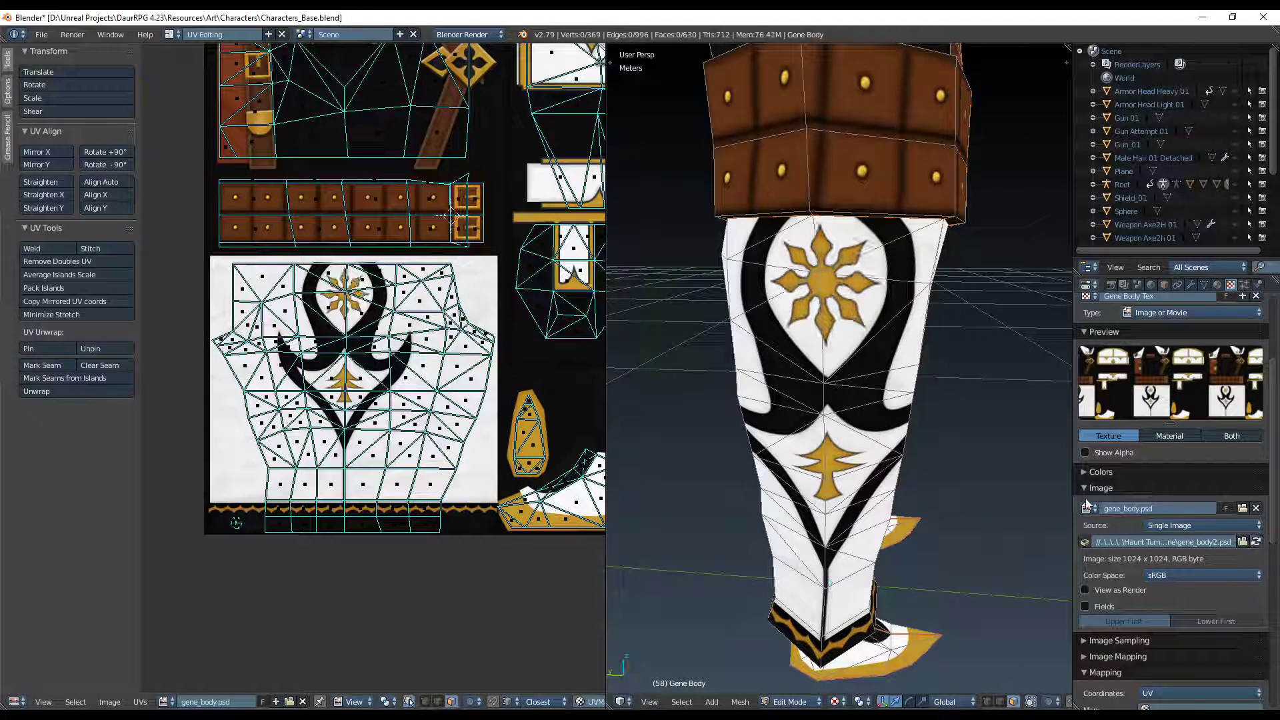
{"action": "scroll", "coordinate": [912, 470], "scroll_direction": "down", "scroll_amount": 5}
{"action": "mouse_move", "coordinate": [926, 466]}
{"action": "middle_mouse_down"}
{"action": "mouse_move", "coordinate": [631, 461]}
{"action": "mouse_move", "coordinate": [946, 477]}
{"action": "middle_mouse_up"}
{"action": "middle_click_drag", "start_coordinate": [751, 532], "coordinate": [800, 517]}
Switch back to Photoshop, display the layer list and select the star's Shape 4 layer in it
{"action": "key", "text": "alt+Tab"}
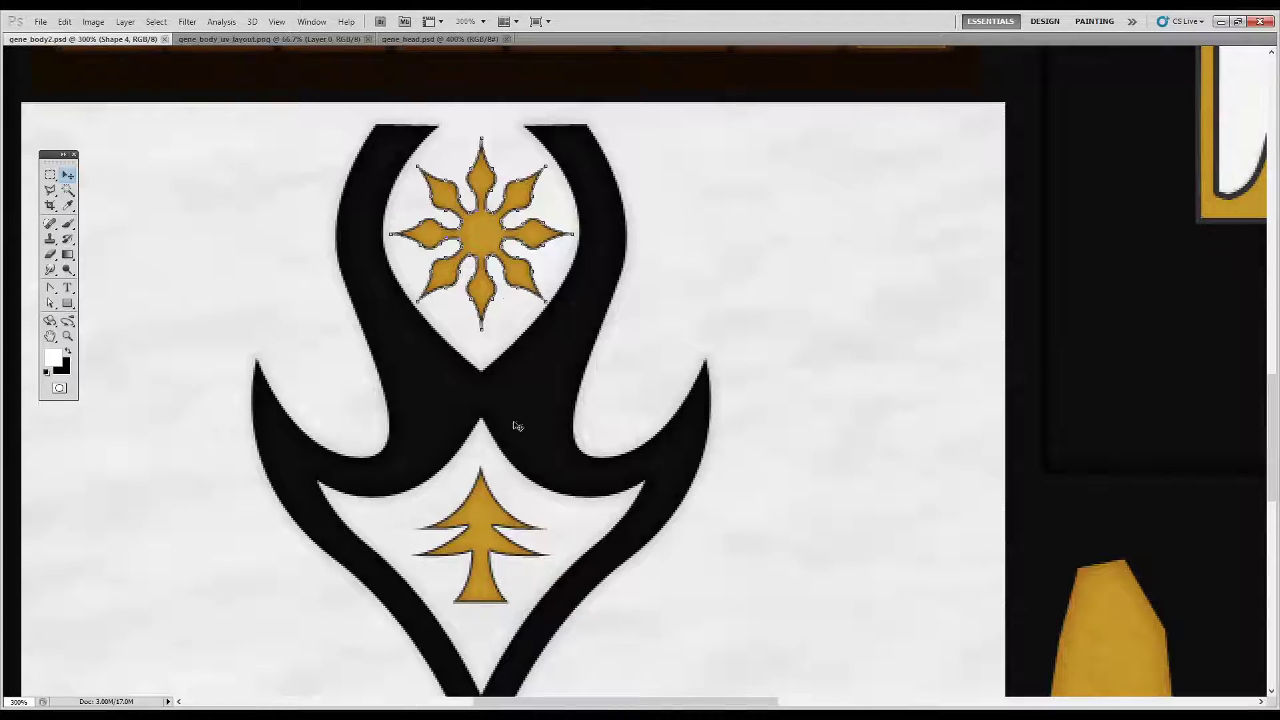
{"action": "right_click", "coordinate": [483, 241]}
{"action": "left_click", "coordinate": [485, 235]}
{"action": "left_click", "coordinate": [311, 22]}
{"action": "left_click", "coordinate": [330, 268]}
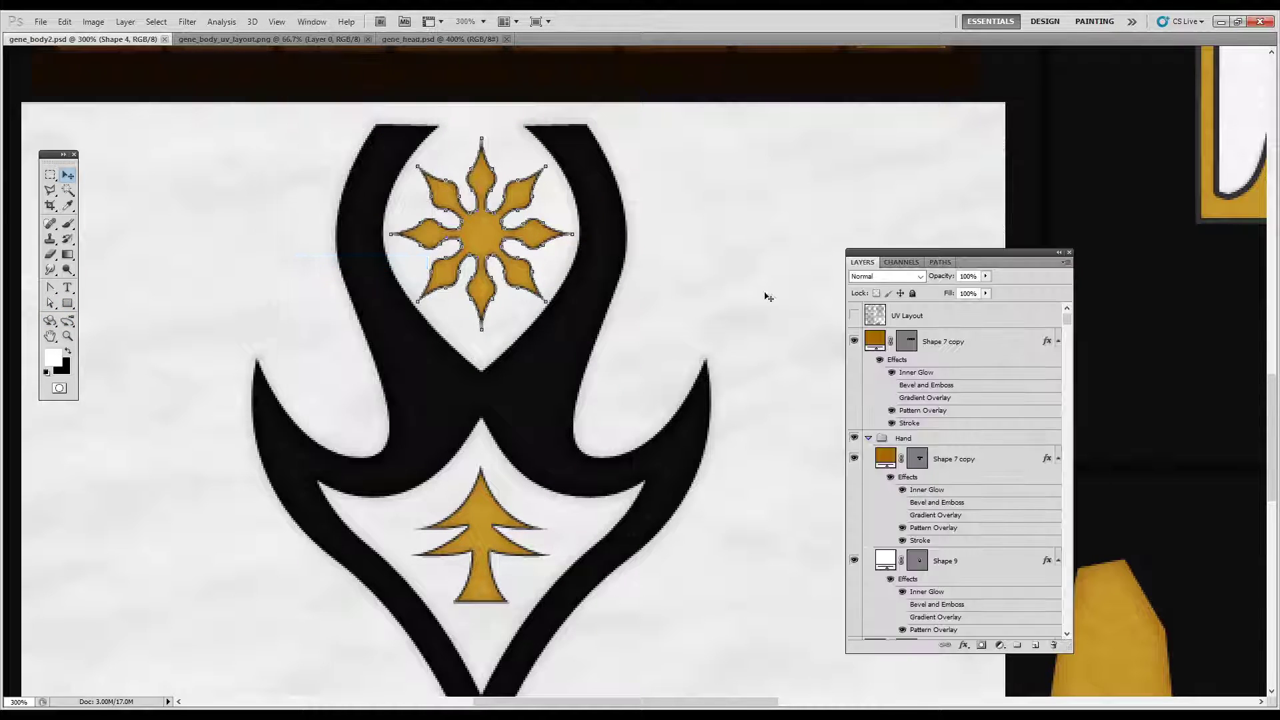
{"action": "left_click", "coordinate": [482, 238]}
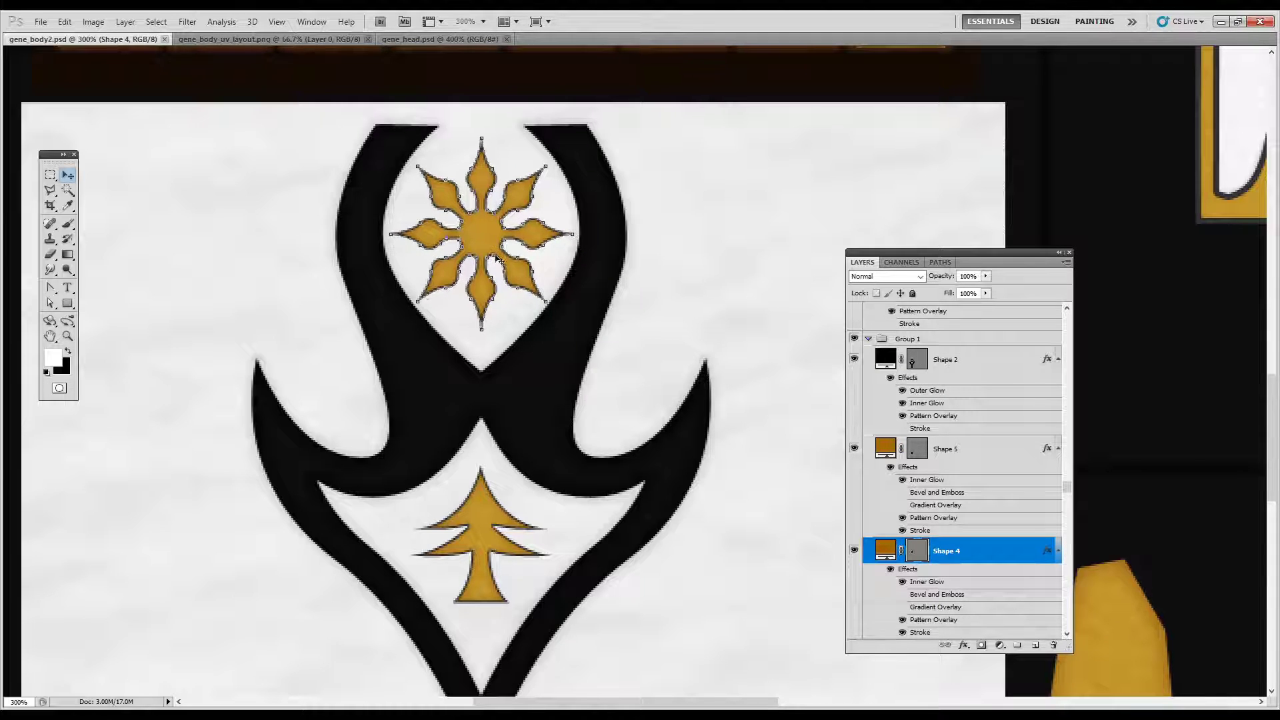
Change the star's fill colour to bright red and save the file
{"action": "double_click", "coordinate": [890, 550]}
{"action": "left_click", "coordinate": [872, 475]}
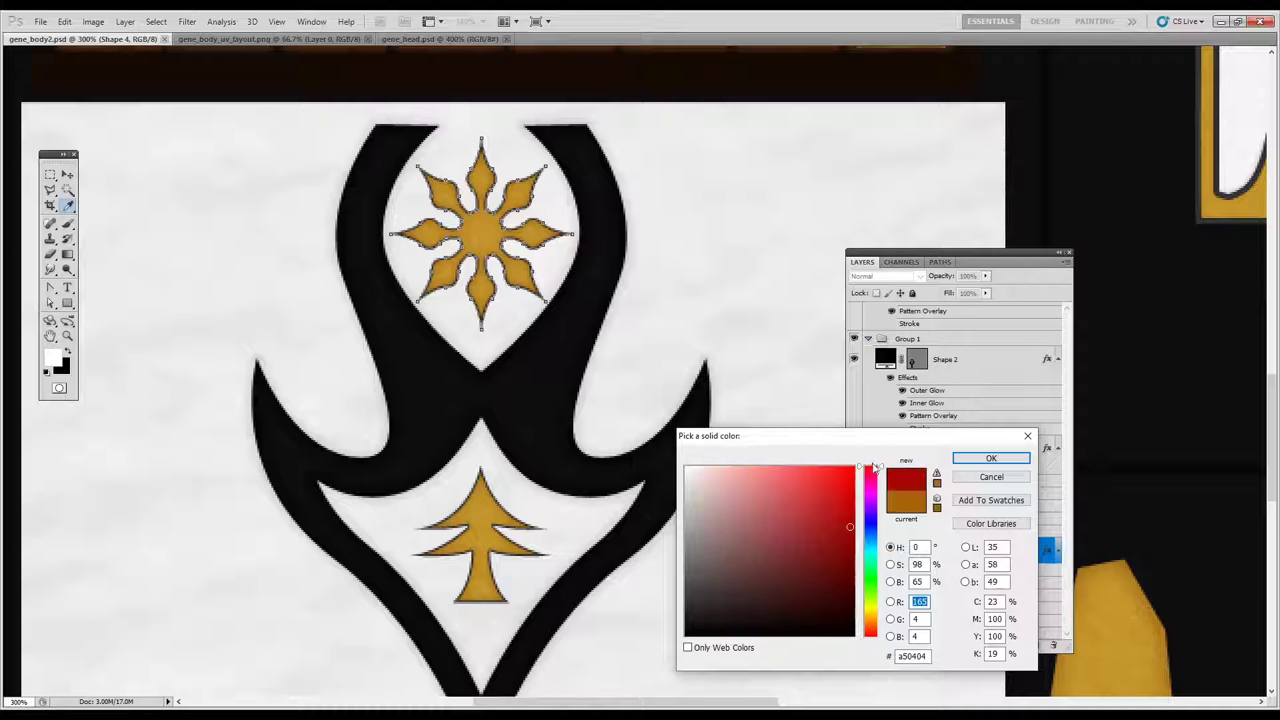
{"action": "left_click", "coordinate": [1007, 456]}
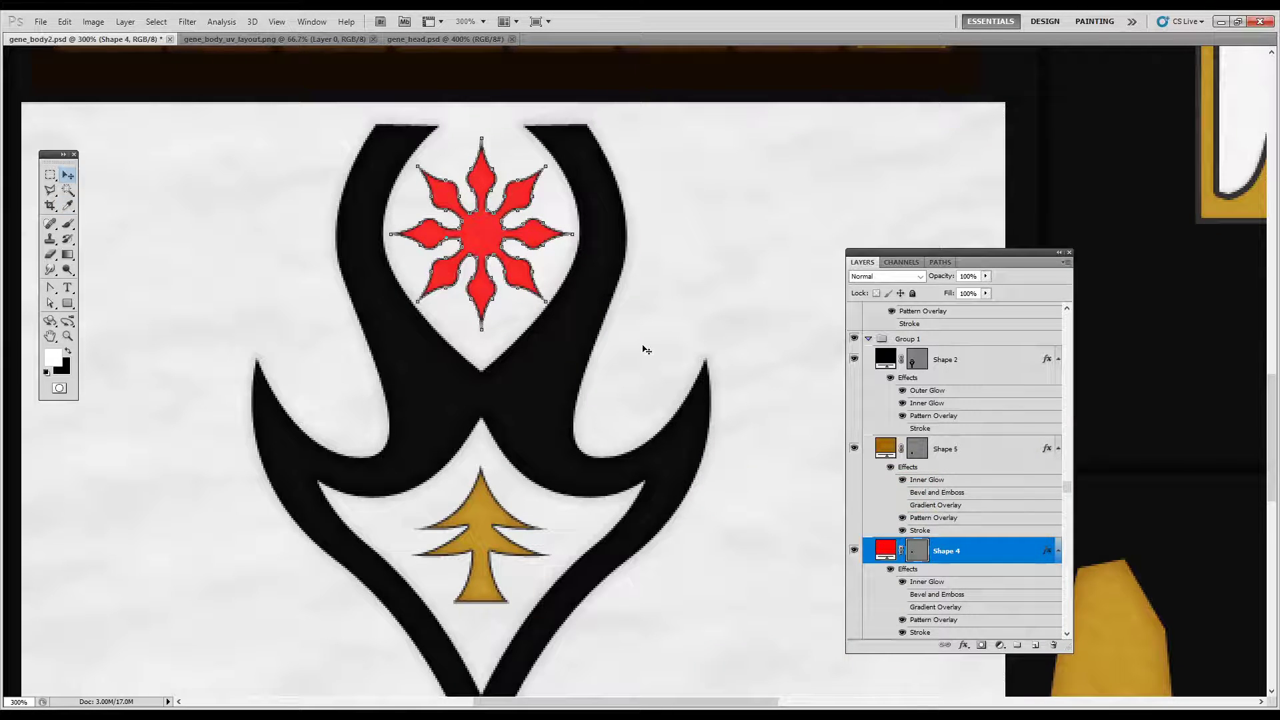
{"action": "key", "text": "ctrl+s"}
Switch to Blender, reload the texture image and examine the recoloured star on the whole character from the front
{"action": "key", "text": "alt+Tab"}
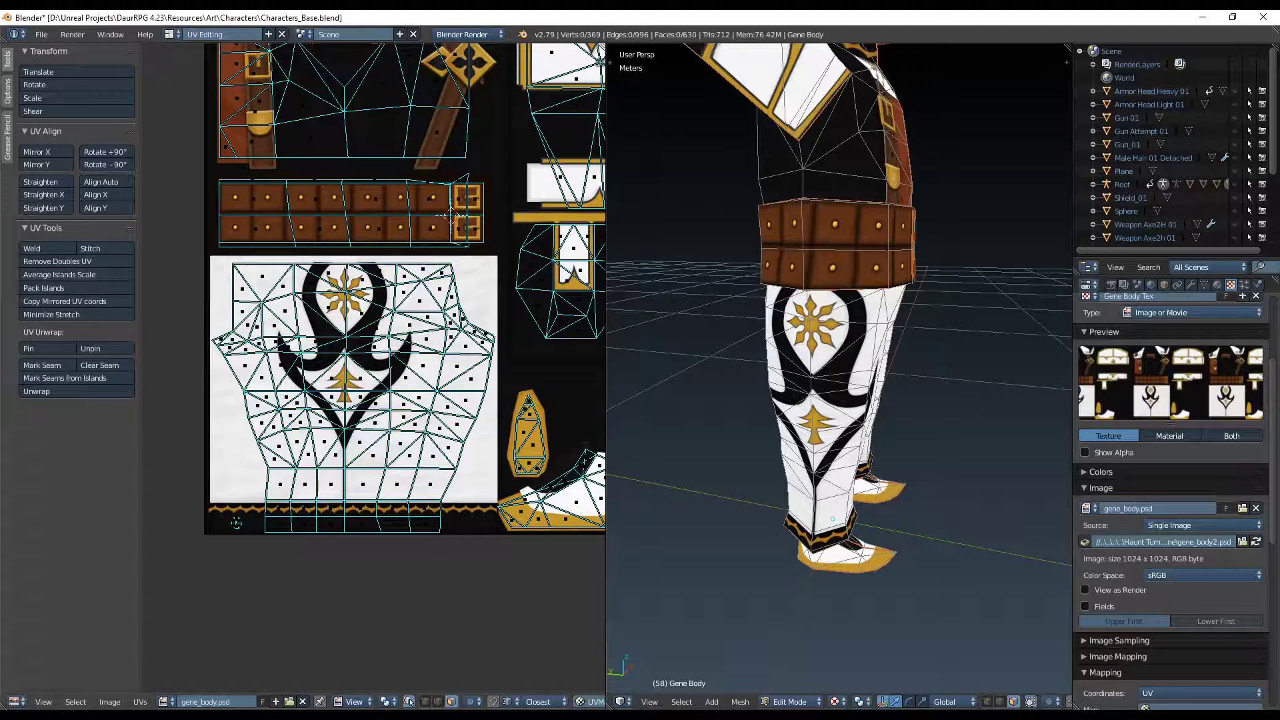
{"action": "left_click", "coordinate": [1256, 542]}
{"action": "middle_click_drag", "start_coordinate": [957, 486], "coordinate": [911, 440]}
{"action": "scroll", "coordinate": [779, 422], "scroll_direction": "down", "scroll_amount": 4}
{"action": "scroll", "coordinate": [927, 421], "scroll_direction": "down", "scroll_amount": 4}
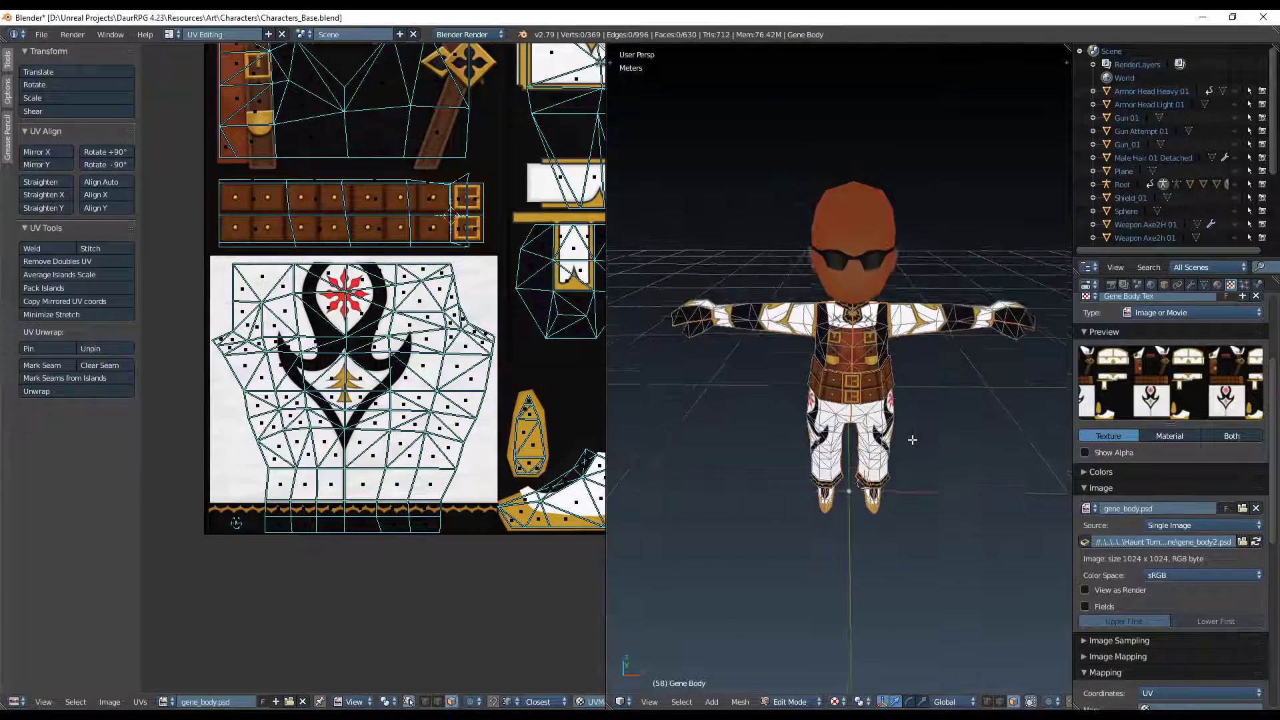
{"action": "scroll", "coordinate": [892, 426], "scroll_direction": "up", "scroll_amount": 2}
{"action": "scroll", "coordinate": [412, 440], "scroll_direction": "down", "scroll_amount": 3}
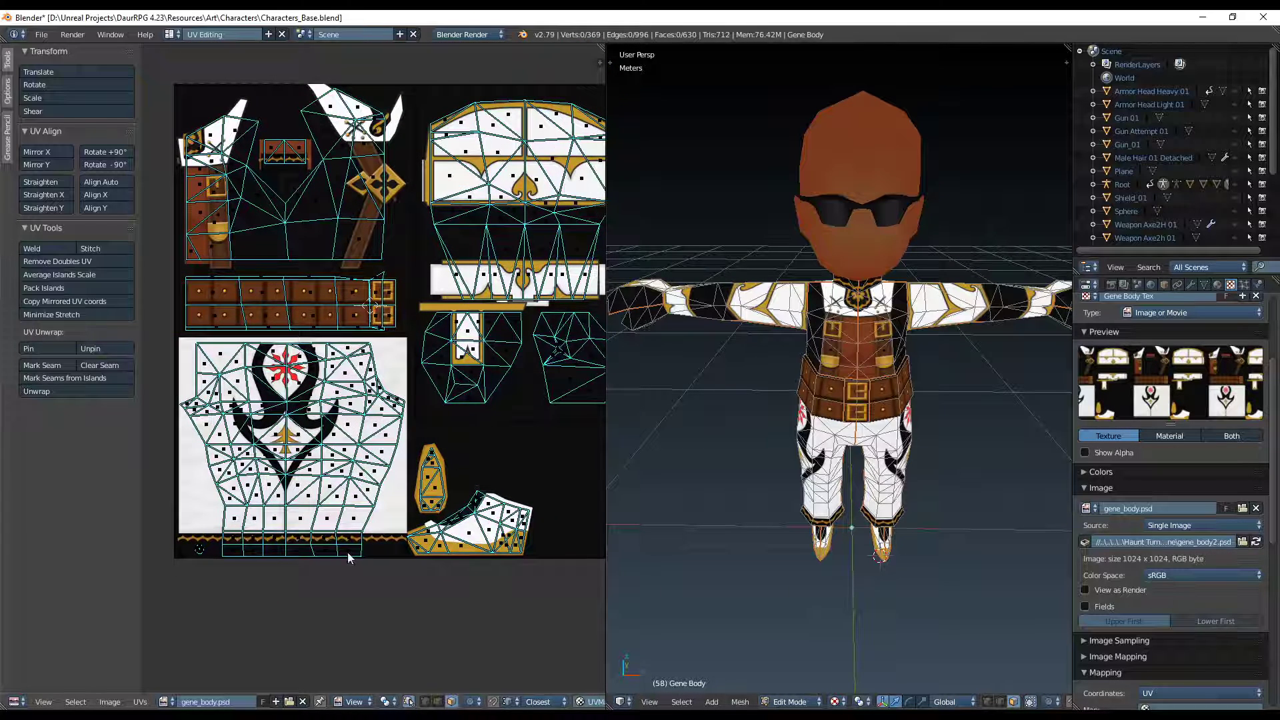
Set the image editor to Paint mode and the 3D view to Texture Paint mode
{"action": "left_click", "coordinate": [169, 705]}
{"action": "left_click", "coordinate": [350, 702]}
{"action": "left_click", "coordinate": [369, 682]}
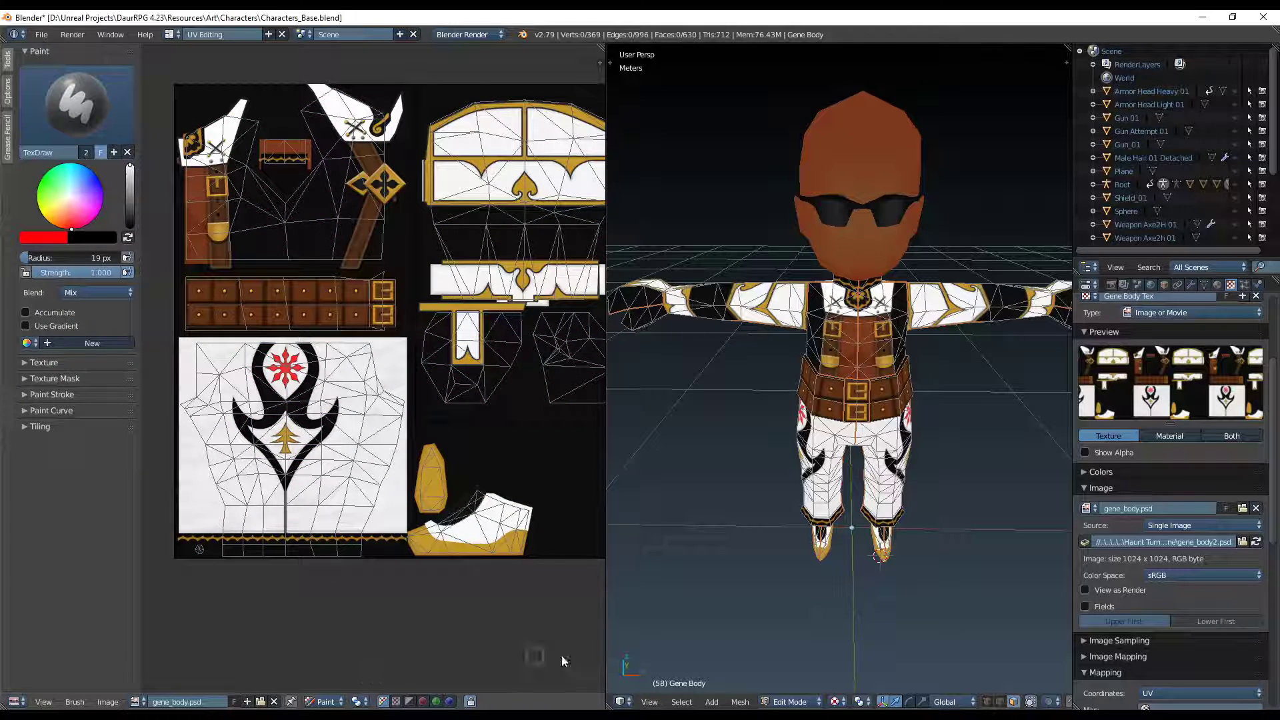
{"action": "left_click", "coordinate": [834, 701]}
{"action": "left_click", "coordinate": [862, 701]}
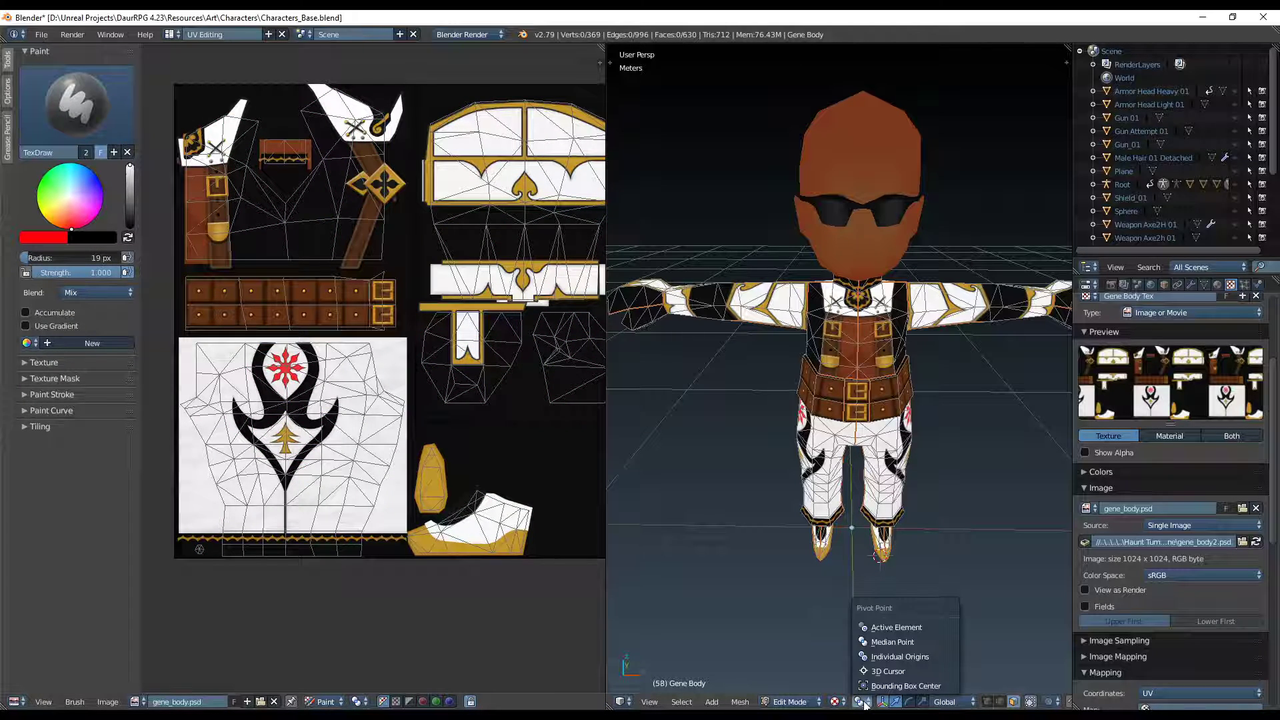
{"action": "left_click", "coordinate": [861, 701]}
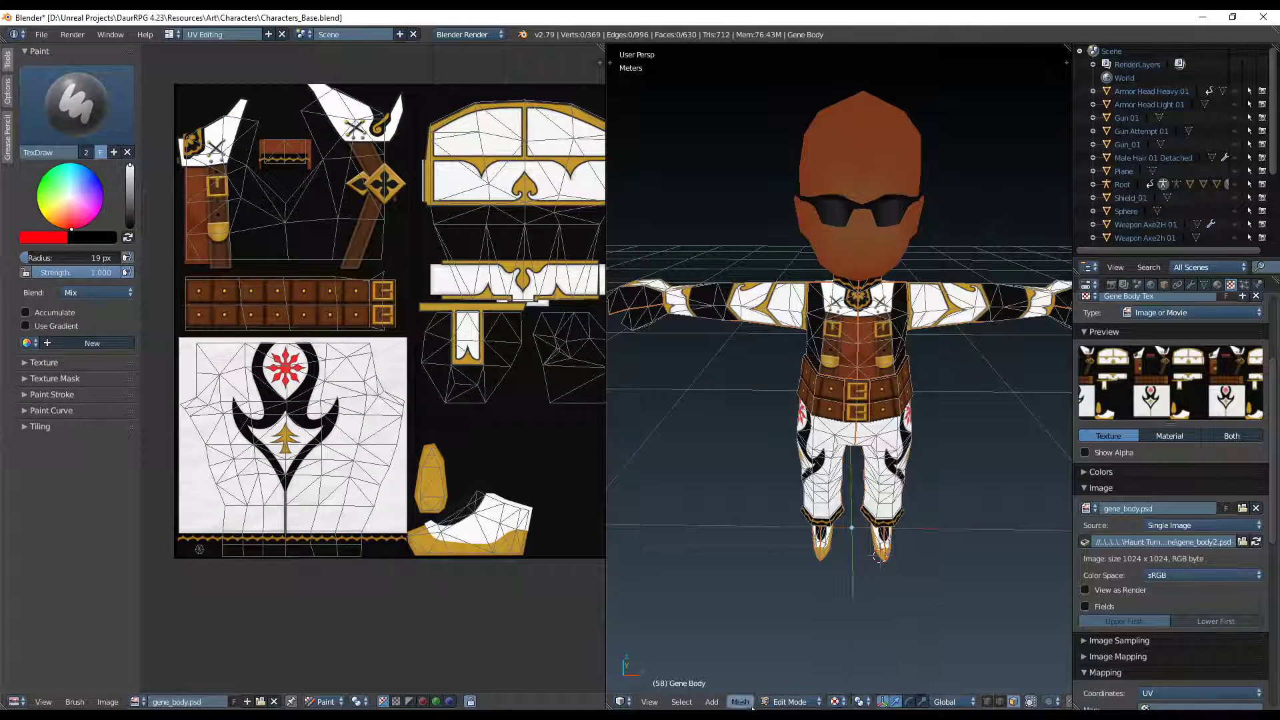
{"action": "left_click", "coordinate": [789, 701]}
{"action": "left_click", "coordinate": [801, 614]}
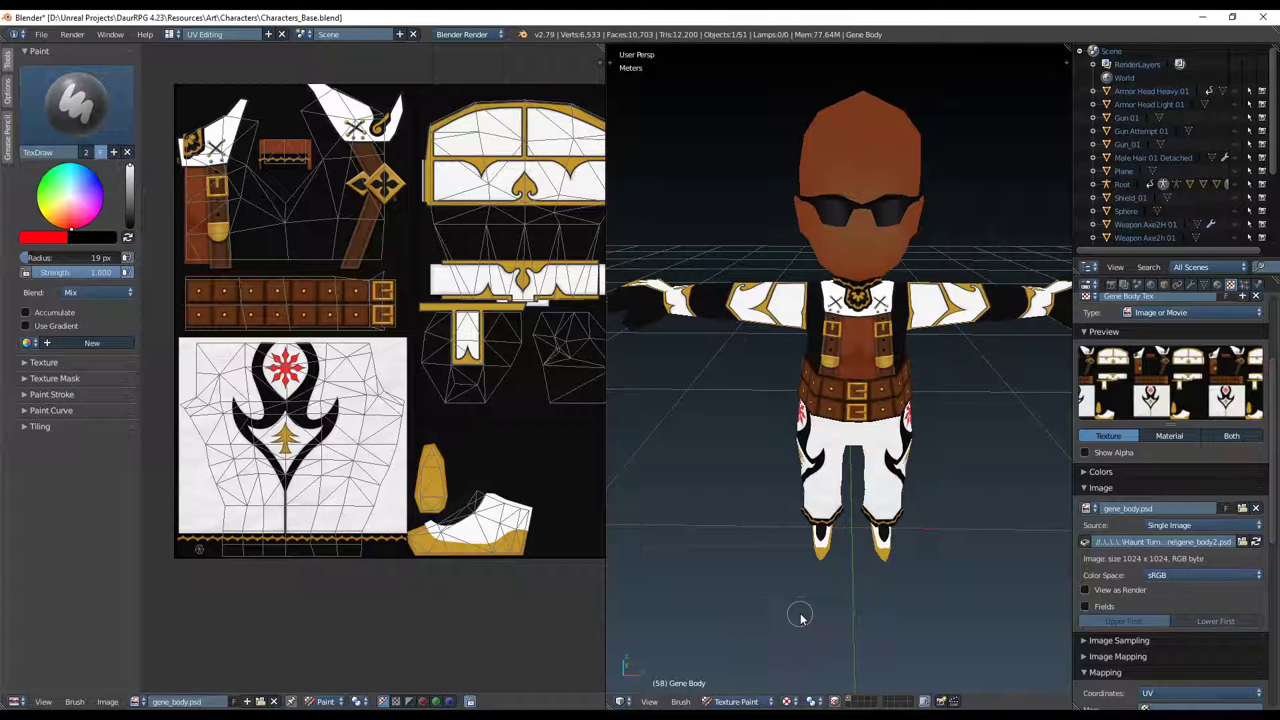
Show the brush settings in the 3D view and remove the texture assigned to the TexDraw brush
{"action": "scroll", "coordinate": [809, 572], "scroll_direction": "up", "scroll_amount": 1}
{"action": "middle_click_drag", "start_coordinate": [809, 572], "coordinate": [845, 581]}
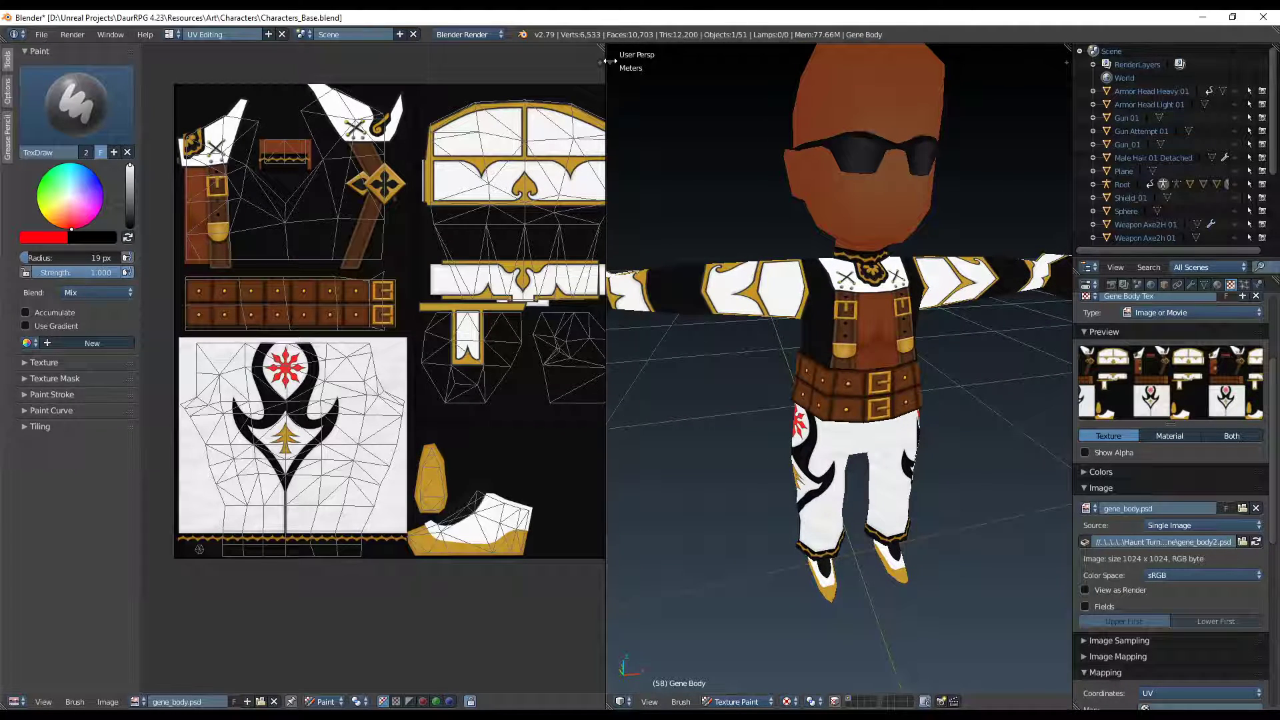
{"action": "left_click_drag", "start_coordinate": [609, 60], "coordinate": [715, 195]}
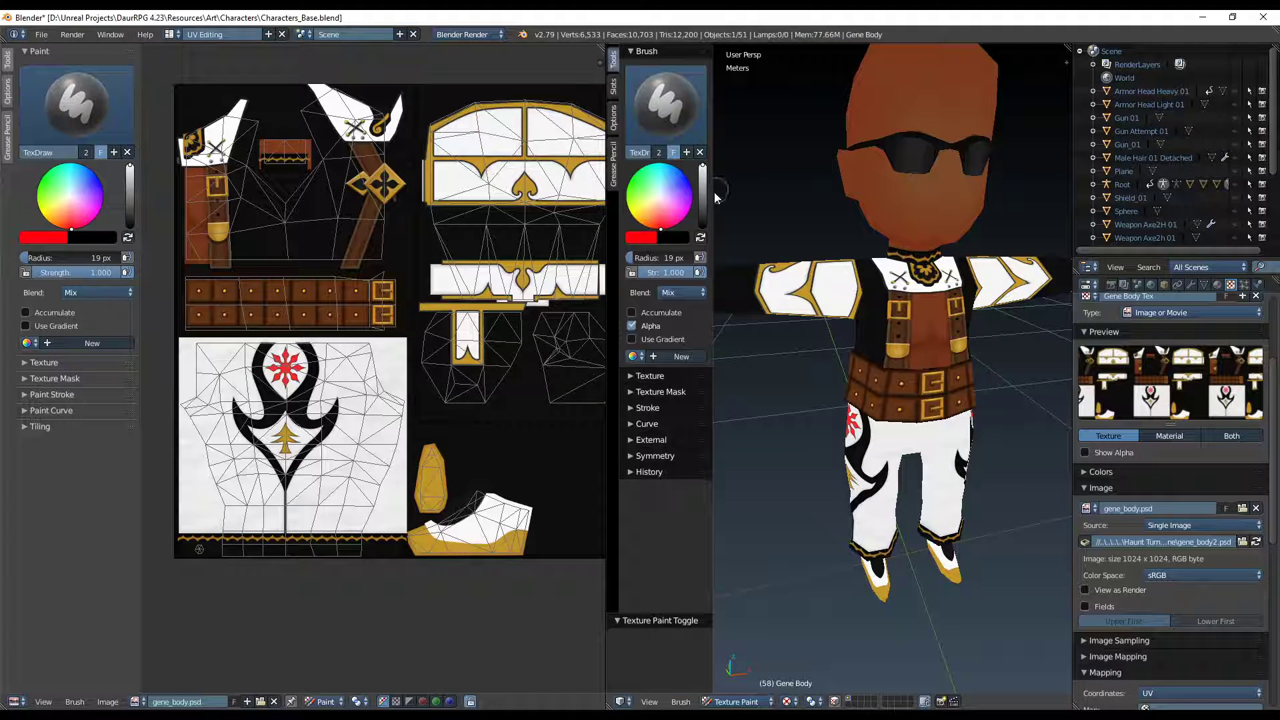
{"action": "left_click", "coordinate": [645, 375]}
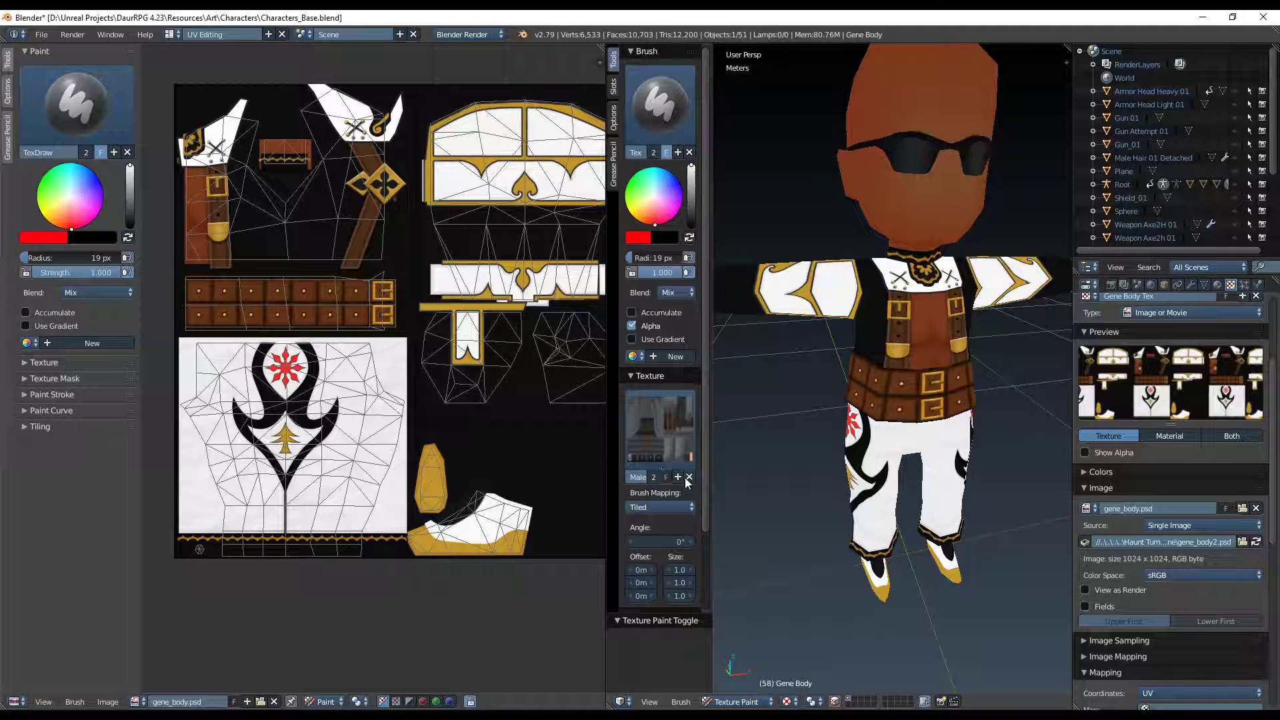
{"action": "left_click", "coordinate": [689, 477]}
{"action": "left_click", "coordinate": [637, 377]}
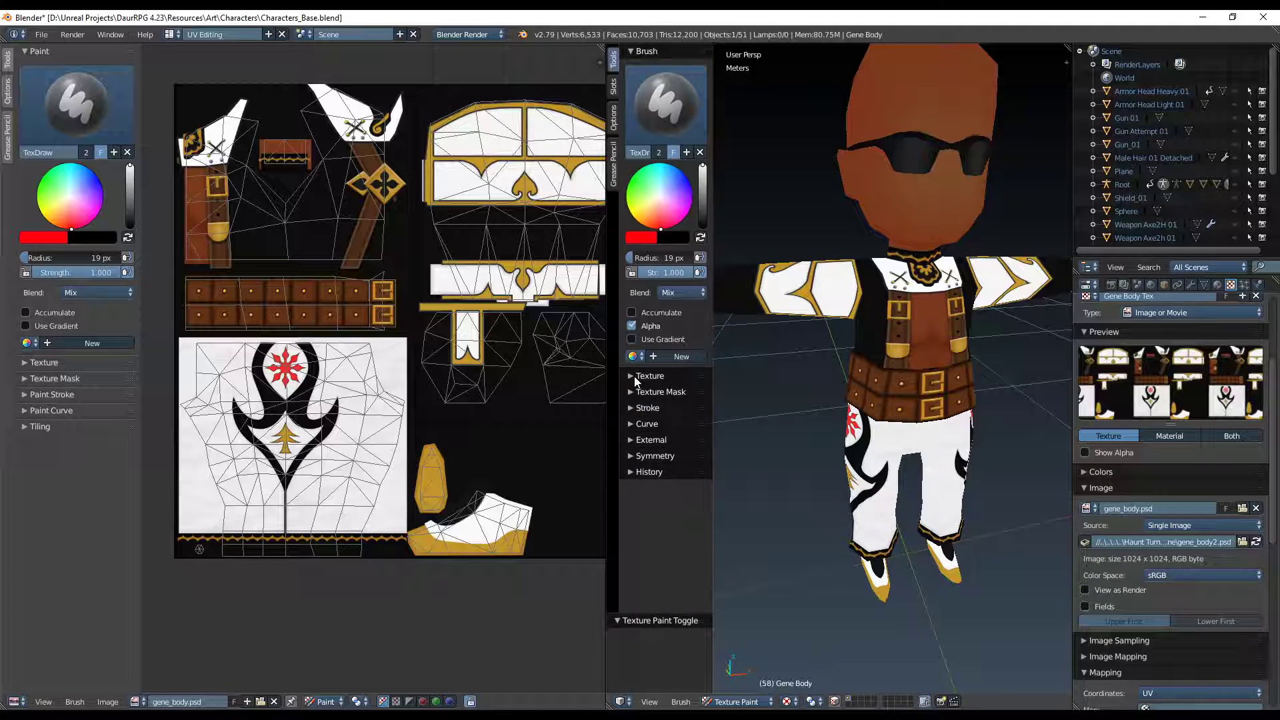
{"action": "left_click", "coordinate": [33, 363]}
{"action": "left_click", "coordinate": [34, 364]}
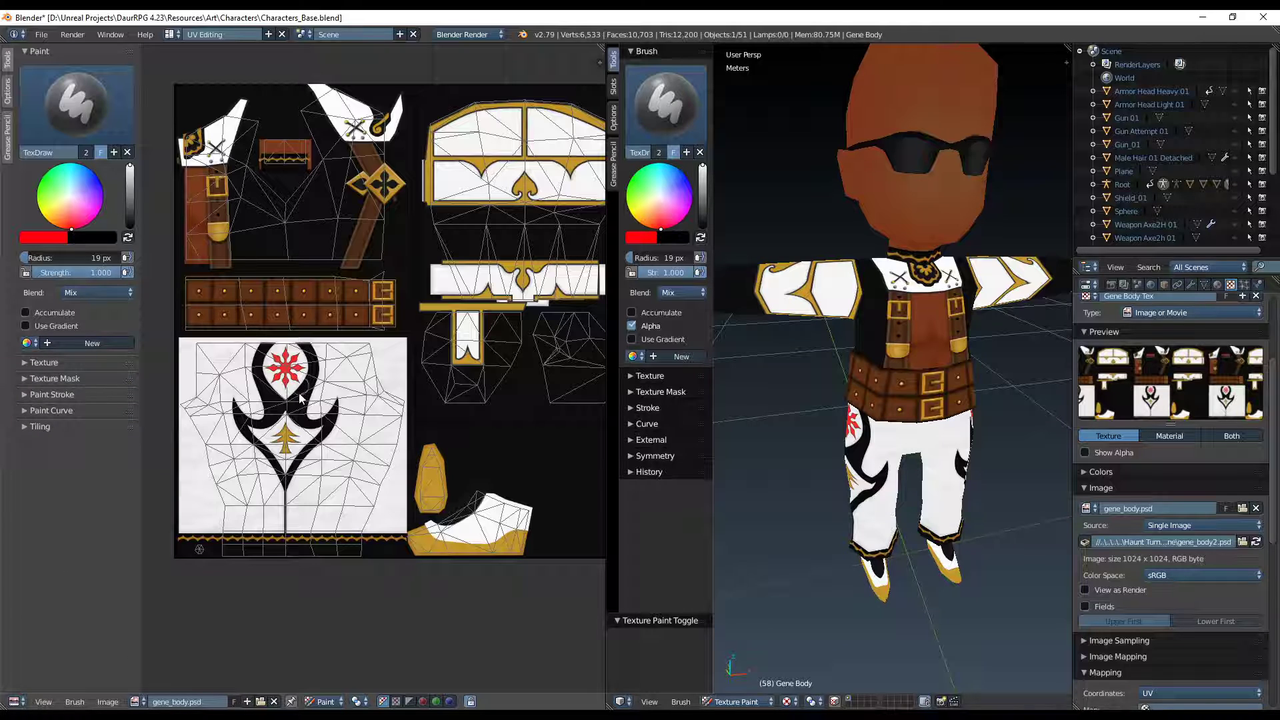
Try painting red strokes on the white trouser area in the image editor, check them on the model and undo them
{"action": "left_click_drag", "start_coordinate": [223, 375], "coordinate": [216, 397]}
{"action": "left_click_drag", "start_coordinate": [232, 461], "coordinate": [256, 498]}
{"action": "mouse_move", "coordinate": [860, 553]}
{"action": "middle_mouse_down"}
{"action": "mouse_move", "coordinate": [814, 523]}
{"action": "mouse_move", "coordinate": [850, 524]}
{"action": "mouse_move", "coordinate": [853, 509]}
{"action": "middle_mouse_up"}
{"action": "key", "text": "ctrl+z"}
Widen the 3D view, frame the trouser leg emblem in both editors and set the brush radius to 1 px
{"action": "scroll", "coordinate": [854, 508], "scroll_direction": "up", "scroll_amount": 2}
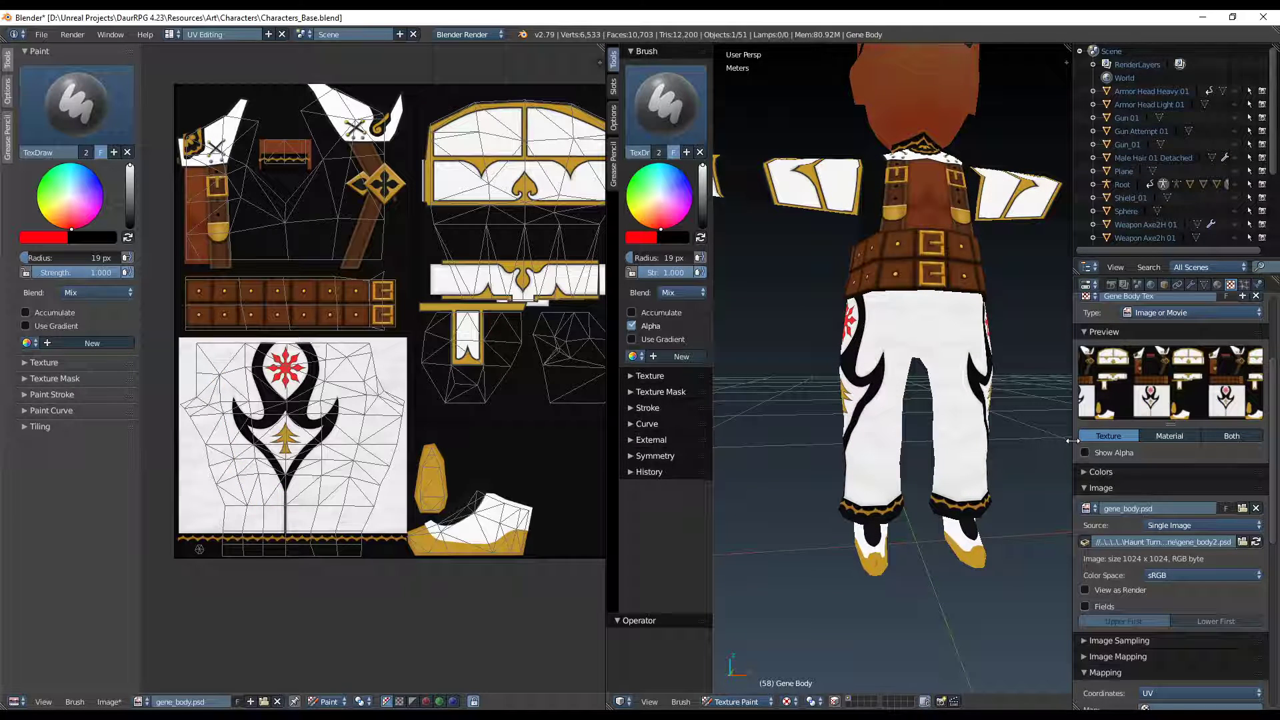
{"action": "left_click_drag", "start_coordinate": [1072, 452], "coordinate": [1258, 454]}
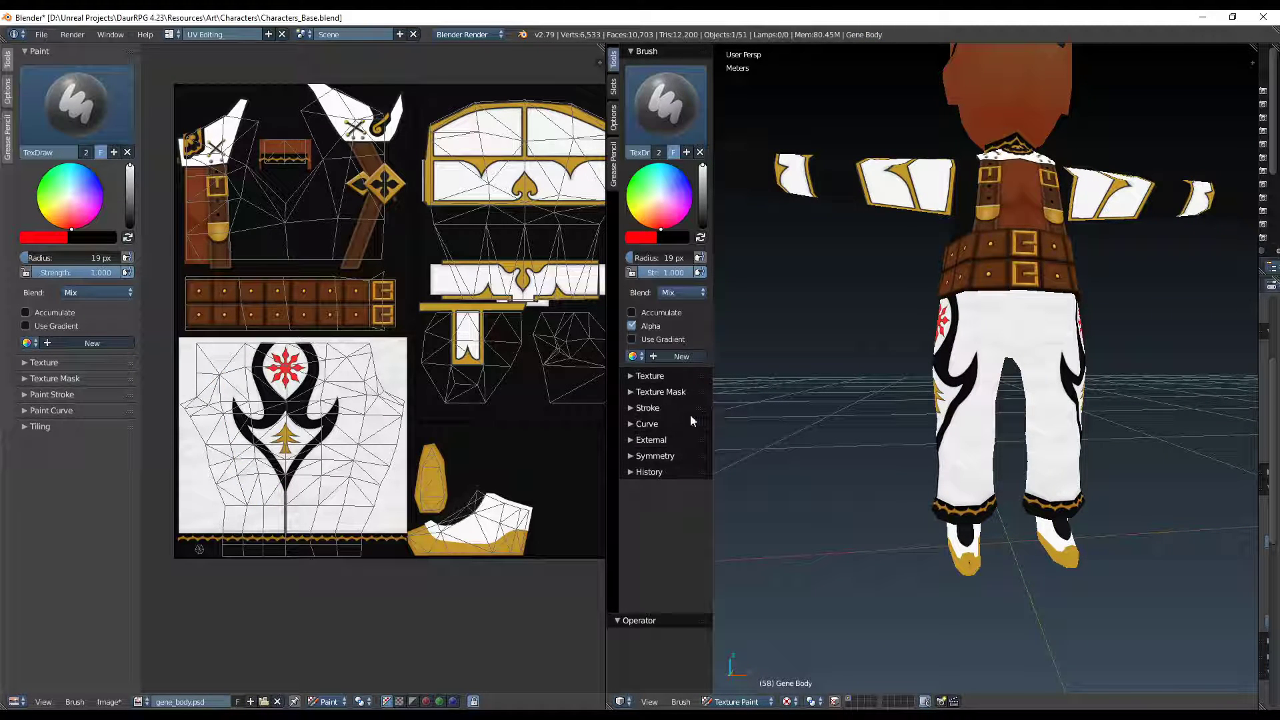
{"action": "middle_click_drag", "start_coordinate": [908, 469], "coordinate": [842, 491]}
{"action": "scroll", "coordinate": [842, 491], "scroll_direction": "up", "scroll_amount": 3}
{"action": "middle_click_drag", "start_coordinate": [263, 452], "coordinate": [349, 407]}
{"action": "scroll", "coordinate": [277, 427], "scroll_direction": "up", "scroll_amount": 4}
{"action": "scroll", "coordinate": [270, 448], "scroll_direction": "up", "scroll_amount": 3}
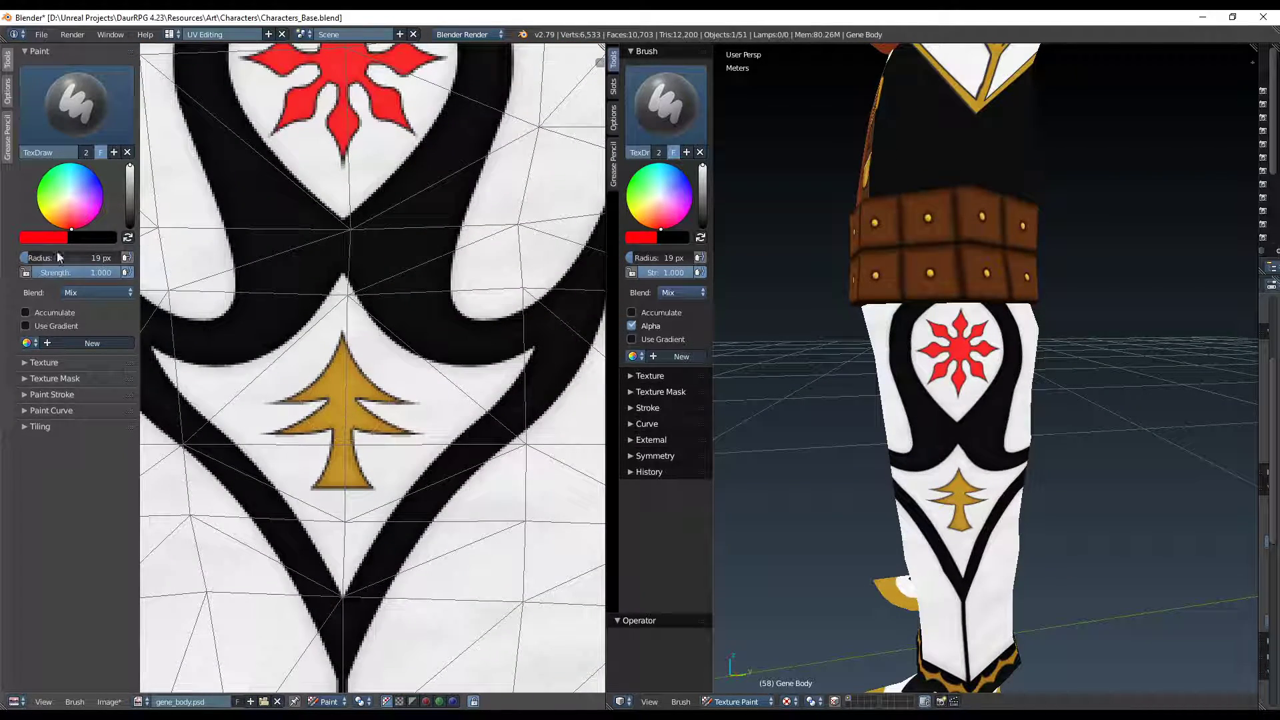
{"action": "left_click_drag", "start_coordinate": [44, 260], "coordinate": [26, 258]}
Try painting small red marks on the golden tree in the image editor, check them on the model and undo them
{"action": "scroll", "coordinate": [343, 379], "scroll_direction": "up", "scroll_amount": 2}
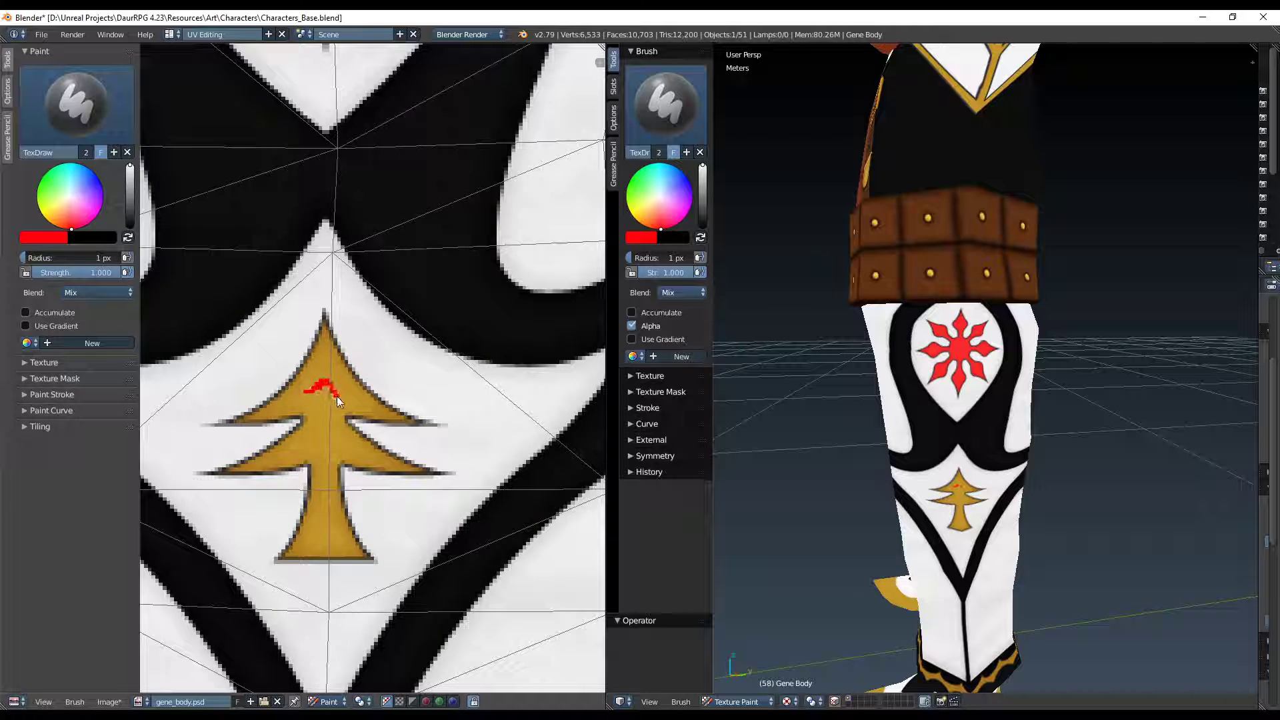
{"action": "left_click_drag", "start_coordinate": [305, 394], "coordinate": [307, 393]}
{"action": "mouse_move", "coordinate": [923, 599]}
{"action": "middle_mouse_down", "text": "shift"}
{"action": "mouse_move", "coordinate": [943, 523]}
{"action": "mouse_move", "coordinate": [930, 510]}
{"action": "middle_mouse_up", "text": "shift"}
{"action": "scroll", "coordinate": [940, 500], "scroll_direction": "up", "scroll_amount": 4}
{"action": "scroll", "coordinate": [930, 509], "scroll_direction": "up", "scroll_amount": 1}
{"action": "scroll", "coordinate": [931, 513], "scroll_direction": "down", "scroll_amount": 6}
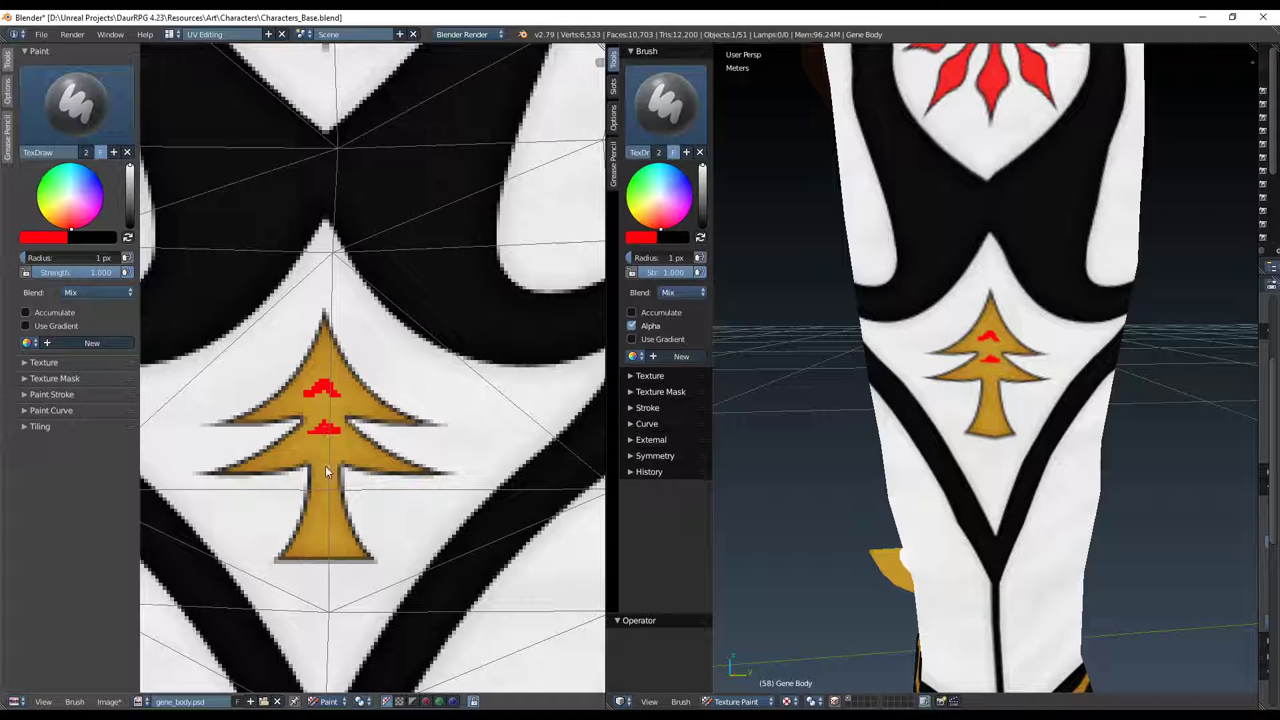
{"action": "key", "text": "ctrl+alt+z"}
{"action": "left_click", "coordinate": [363, 529]}
{"action": "key", "text": "ctrl+z"}
Try painting short red strokes on both sides of the tree in the image editor, check them on the leg and undo them
{"action": "left_click_drag", "start_coordinate": [393, 436], "coordinate": [448, 449]}
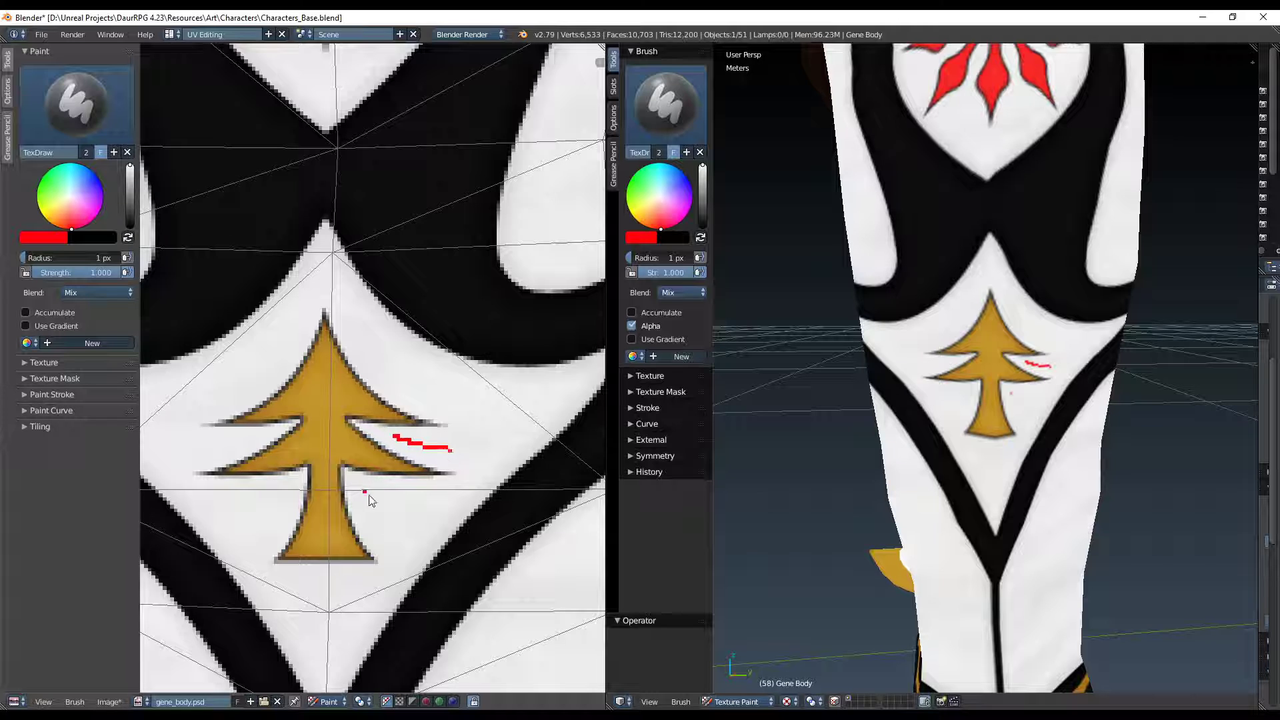
{"action": "left_click_drag", "start_coordinate": [369, 495], "coordinate": [421, 532]}
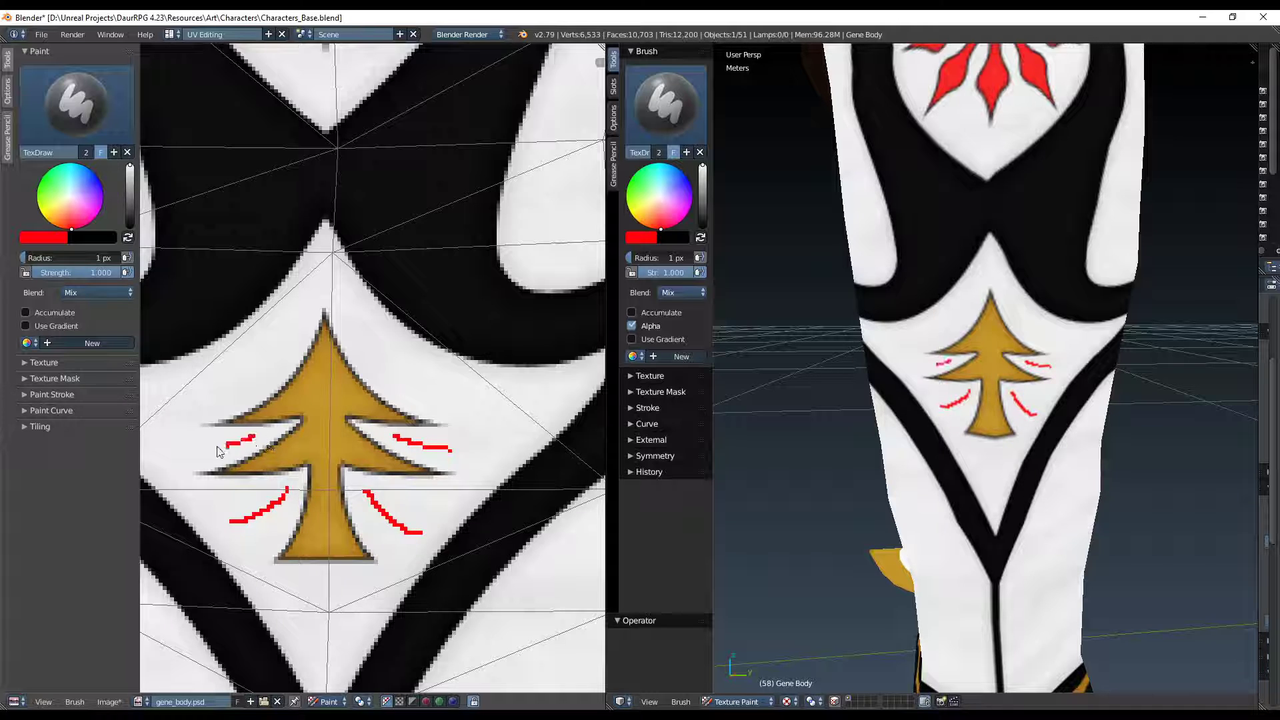
{"action": "left_click_drag", "start_coordinate": [189, 447], "coordinate": [230, 443]}
{"action": "left_click_drag", "start_coordinate": [224, 391], "coordinate": [287, 354]}
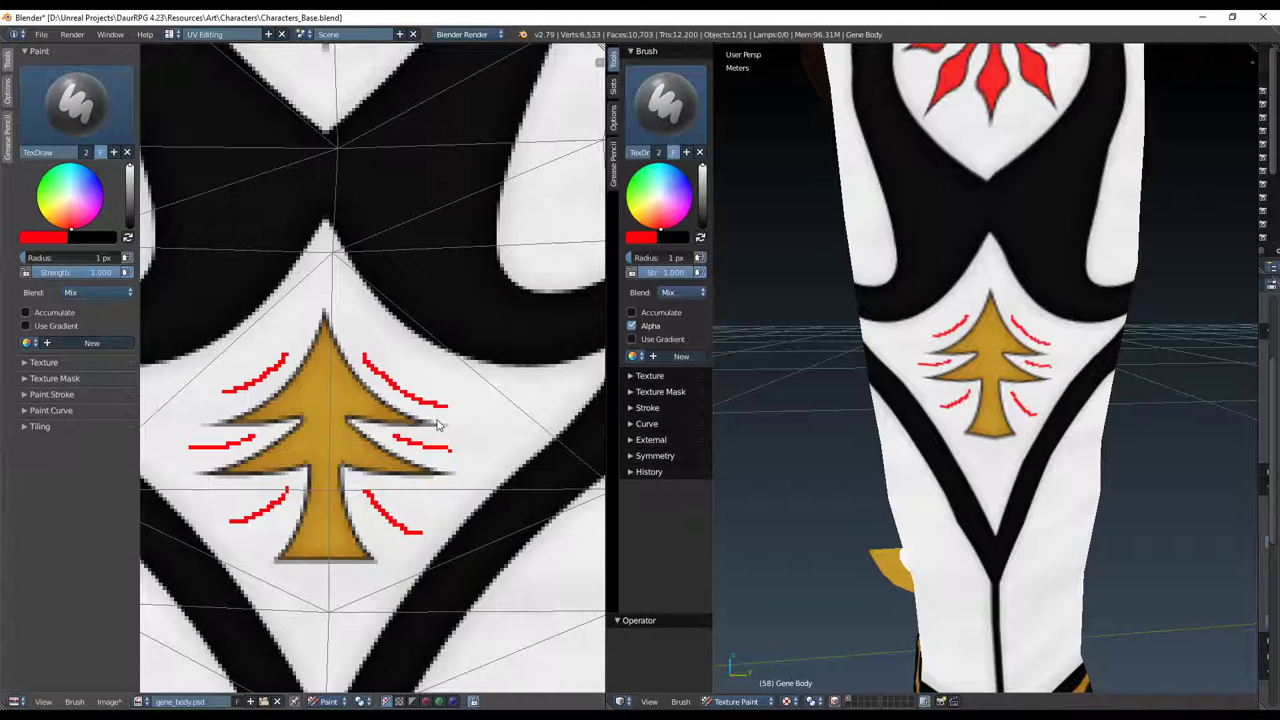
{"action": "scroll", "coordinate": [990, 441], "scroll_direction": "down", "scroll_amount": 6}
{"action": "scroll", "coordinate": [990, 441], "scroll_direction": "up", "scroll_amount": 4}
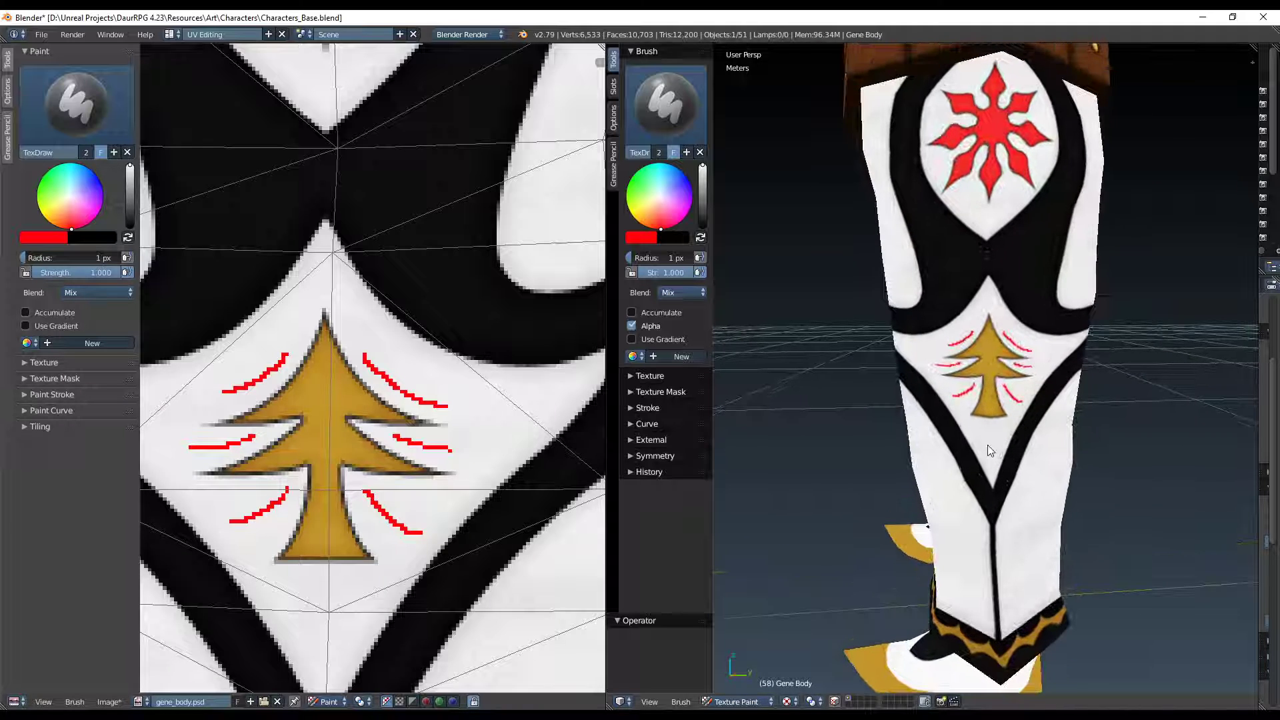
{"action": "key", "text": "ctrl+z"}
{"action": "key", "text": "ctrl+z"}
{"action": "key", "text": "ctrl+z"}
{"action": "key", "text": "ctrl+z"}
{"action": "key", "text": "ctrl+z"}
{"action": "key", "text": "ctrl+z"}
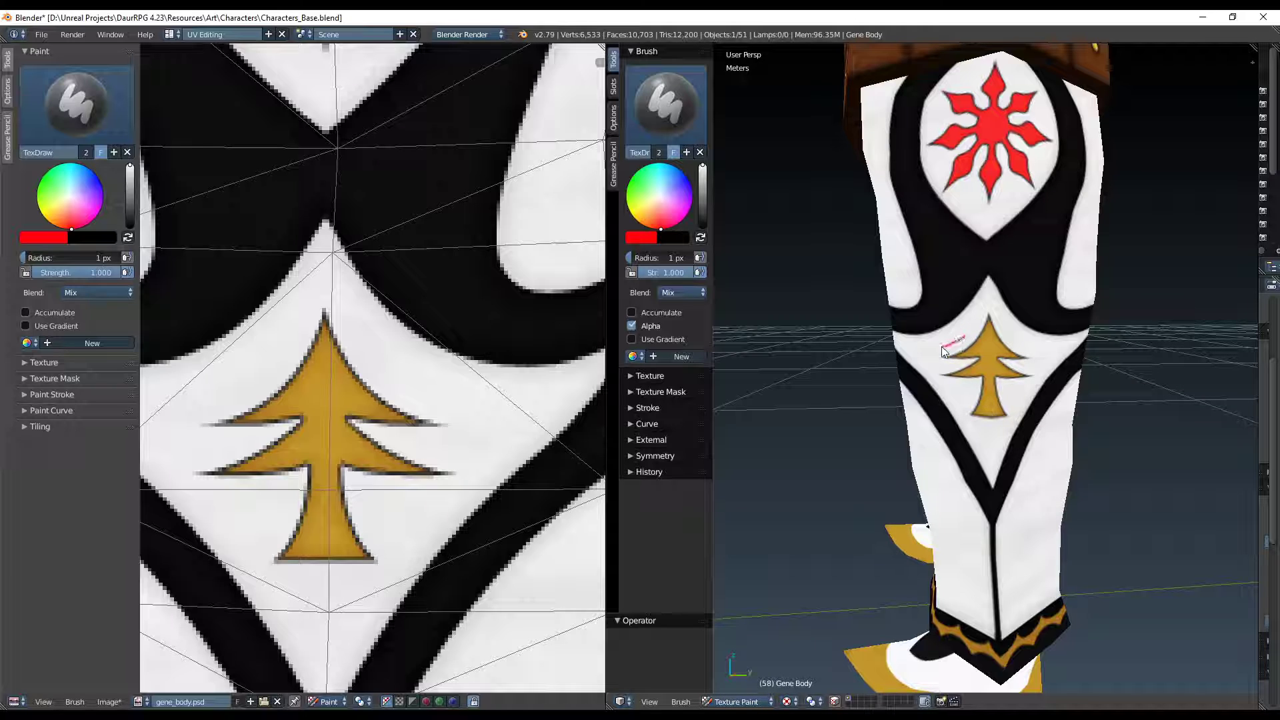
Try painting red strokes around the tree directly on the 3D model's leg and undo them
{"action": "left_click_drag", "start_coordinate": [957, 368], "coordinate": [924, 366]}
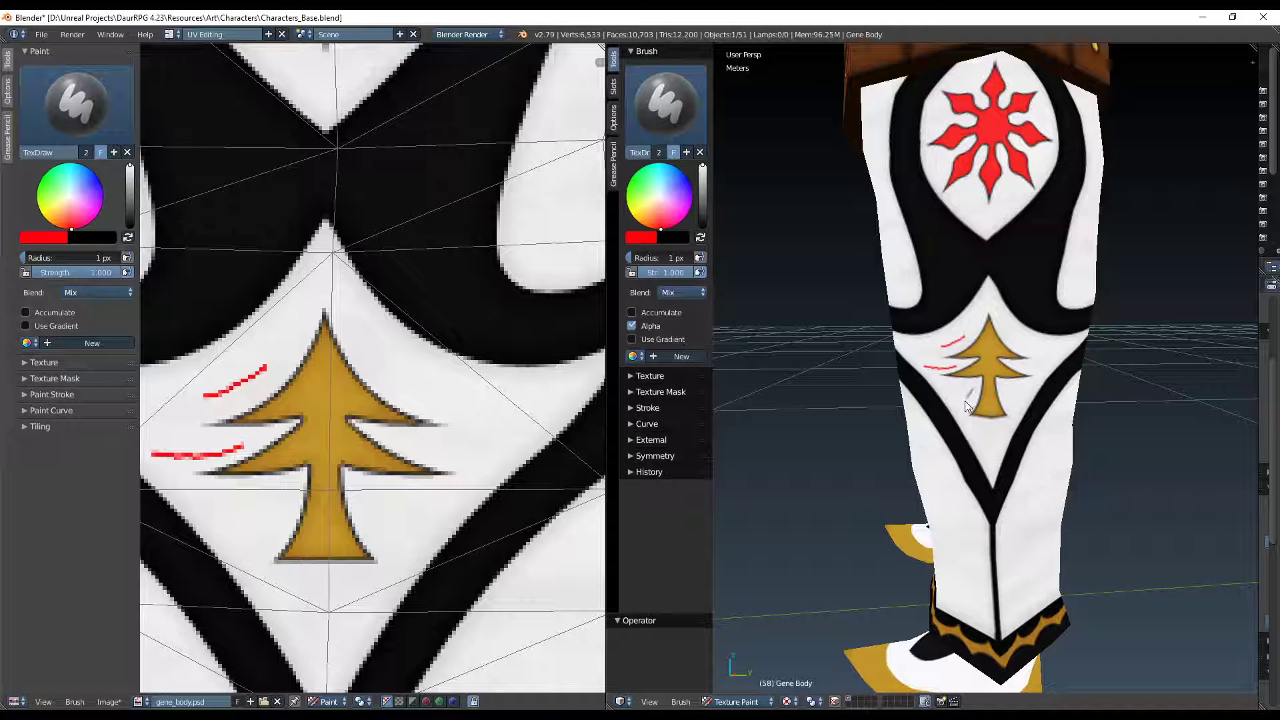
{"action": "left_click_drag", "start_coordinate": [1009, 392], "coordinate": [1030, 404]}
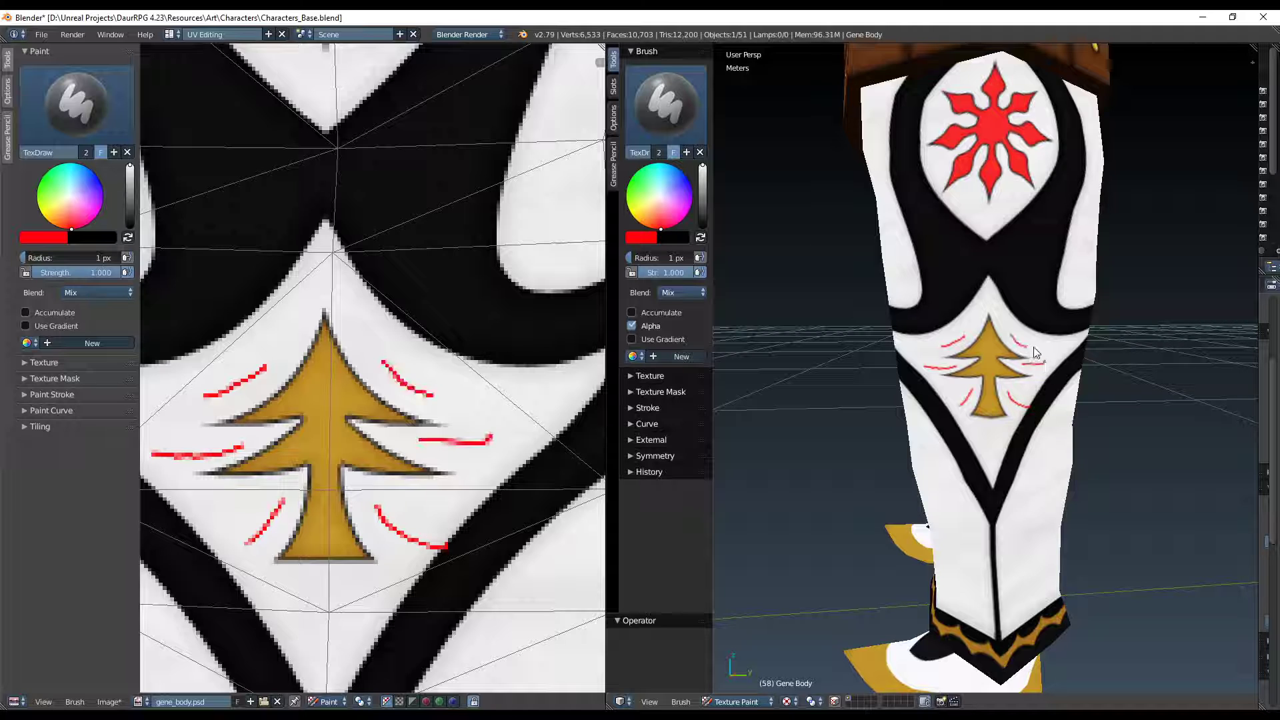
{"action": "key", "text": "ctrl+z"}
{"action": "key", "text": "ctrl+z"}
{"action": "key", "text": "ctrl+z"}
{"action": "key", "text": "ctrl+z"}
{"action": "key", "text": "ctrl+z"}
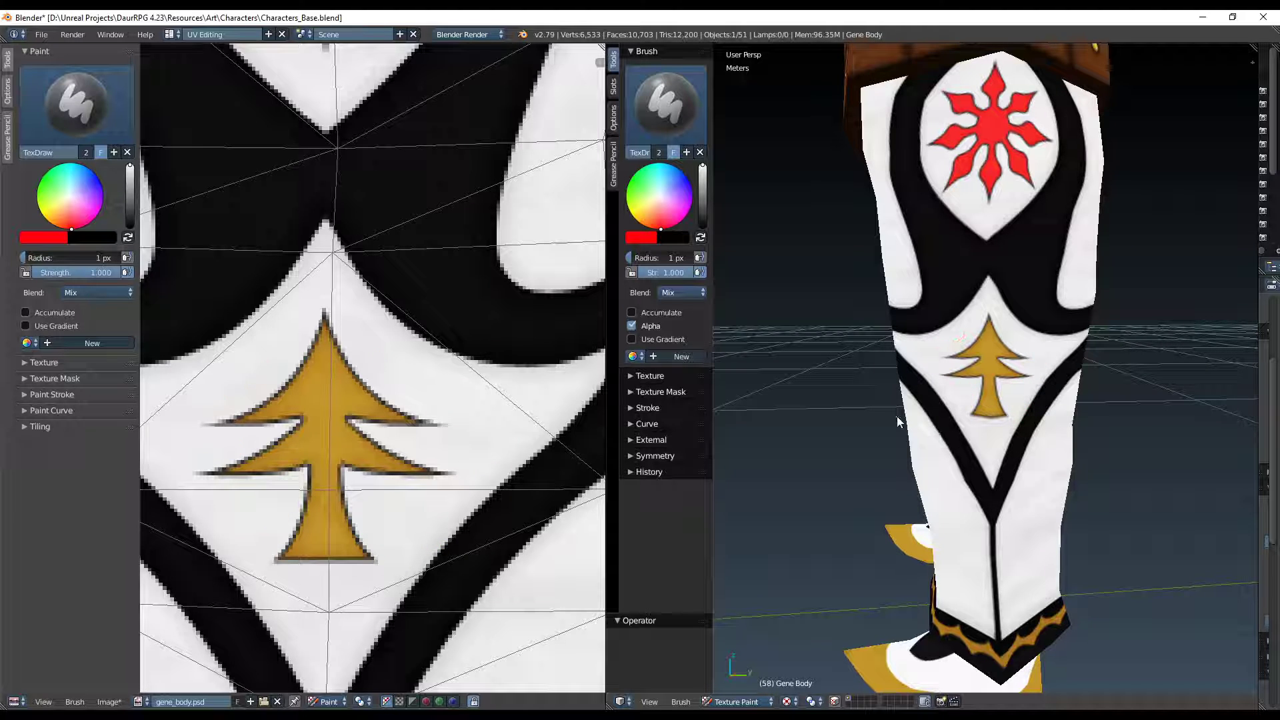
Try painting short red strokes around the red star directly on the 3D model and undo them
{"action": "mouse_move", "coordinate": [897, 416]}
{"action": "middle_mouse_down"}
{"action": "mouse_move", "coordinate": [977, 393]}
{"action": "mouse_move", "coordinate": [961, 395]}
{"action": "middle_mouse_up"}
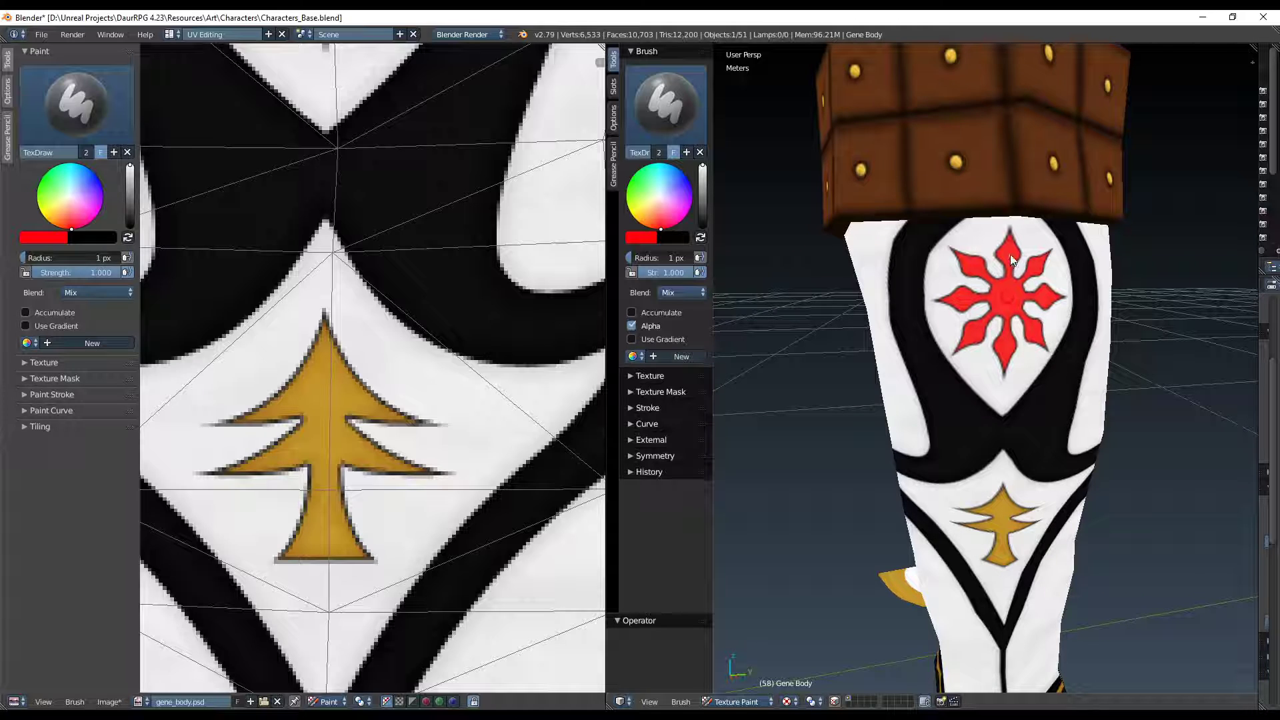
{"action": "left_click_drag", "start_coordinate": [968, 229], "coordinate": [990, 238]}
{"action": "left_click_drag", "start_coordinate": [987, 358], "coordinate": [974, 368]}
{"action": "left_click_drag", "start_coordinate": [952, 321], "coordinate": [936, 323]}
{"action": "left_click_drag", "start_coordinate": [955, 279], "coordinate": [937, 266]}
{"action": "mouse_move", "coordinate": [1028, 338]}
{"action": "middle_mouse_down"}
{"action": "mouse_move", "coordinate": [1008, 346]}
{"action": "mouse_move", "coordinate": [1036, 377]}
{"action": "middle_mouse_up"}
{"action": "key", "text": "ctrl+z"}
{"action": "key", "text": "ctrl+z"}
{"action": "key", "text": "ctrl+z"}
{"action": "key", "text": "ctrl+z"}
{"action": "key", "text": "ctrl+z"}
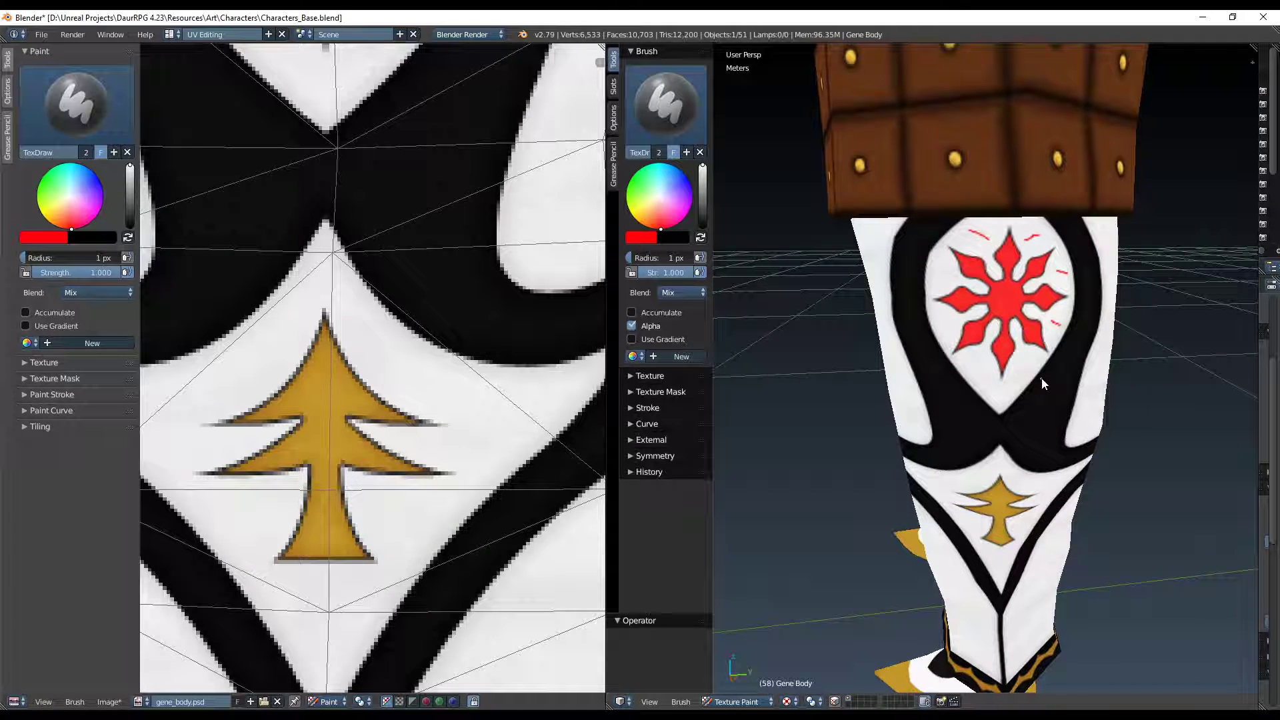
{"action": "scroll", "coordinate": [1041, 378], "scroll_direction": "down", "scroll_amount": 4}
{"action": "mouse_move", "coordinate": [1041, 378]}
{"action": "middle_mouse_down"}
{"action": "mouse_move", "coordinate": [1067, 377]}
{"action": "mouse_move", "coordinate": [1040, 376]}
{"action": "middle_mouse_up"}
Switch to Photoshop, draw a small drop-shaped Pen path below the red star and sample the star's red as the foreground colour
{"action": "key", "text": "alt+Tab"}
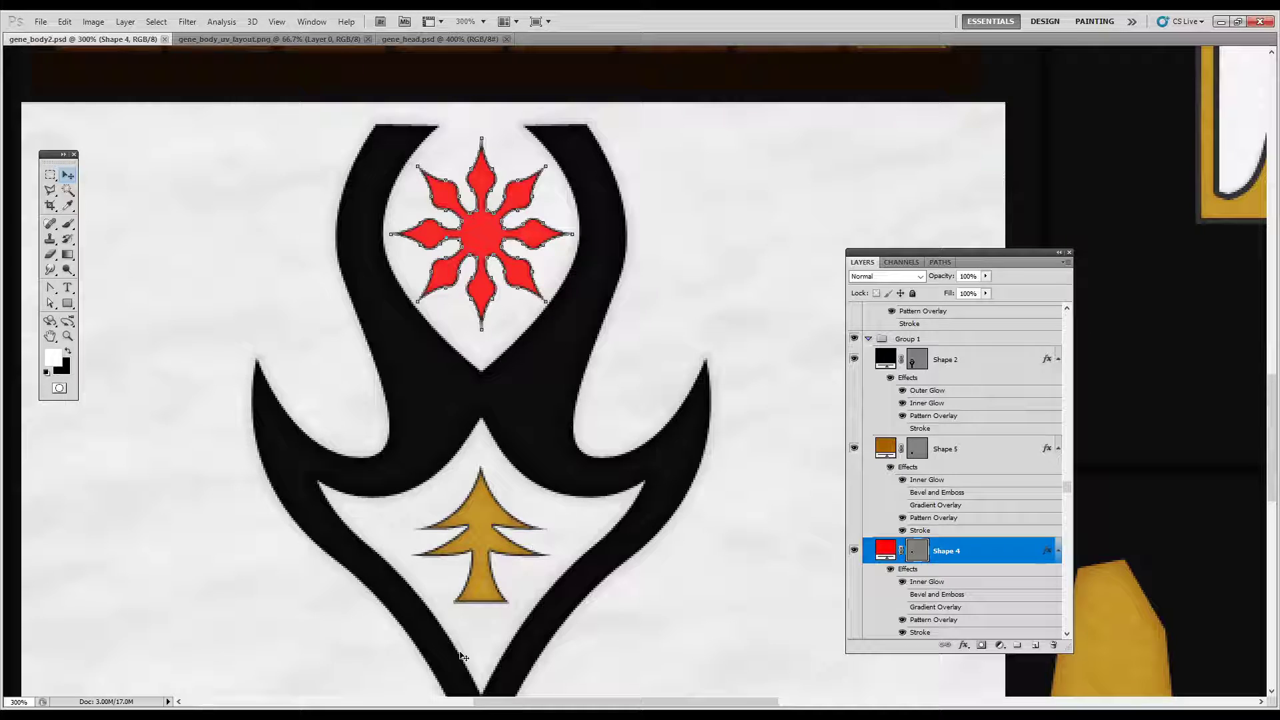
{"action": "left_click", "coordinate": [50, 288]}
{"action": "left_click", "coordinate": [87, 287]}
{"action": "left_click", "coordinate": [453, 300]}
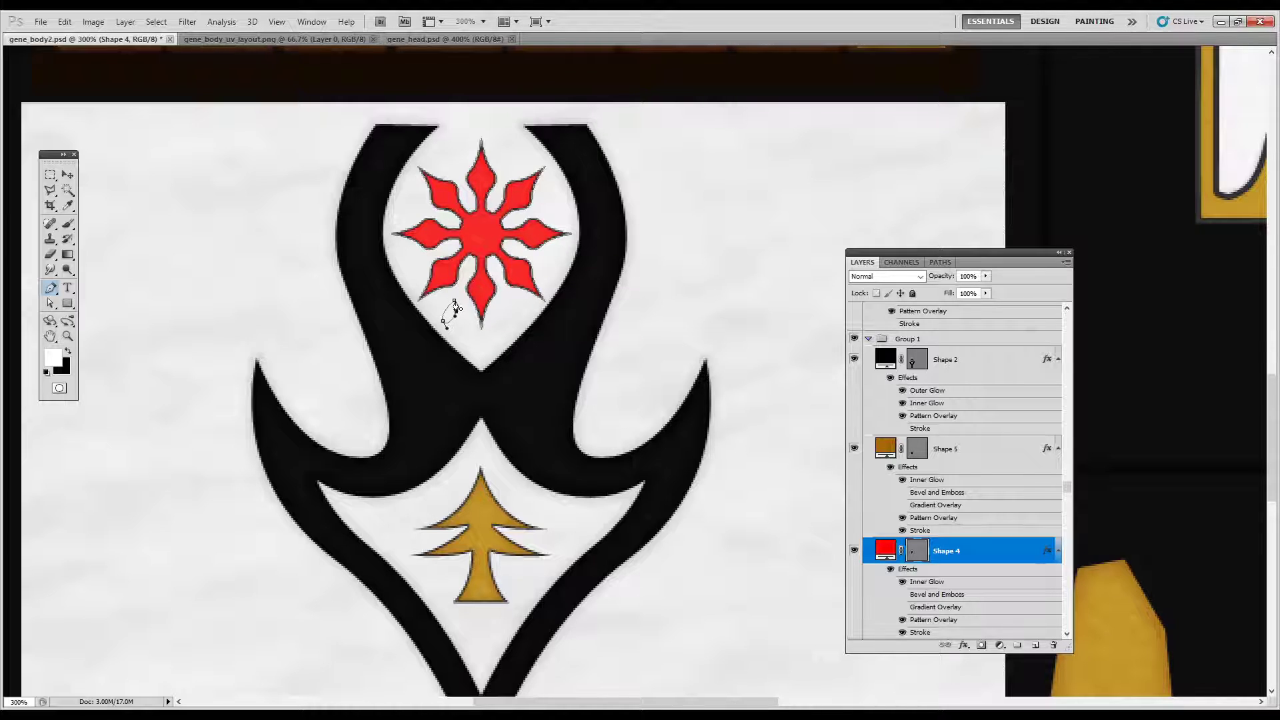
{"action": "left_click", "coordinate": [67, 205]}
{"action": "left_click", "coordinate": [492, 249]}
Try filling the drop-shaped path with a new Solid Color fill layer and cancel the colour choice
{"action": "left_click", "coordinate": [126, 22]}
{"action": "mouse_move", "coordinate": [143, 92]}
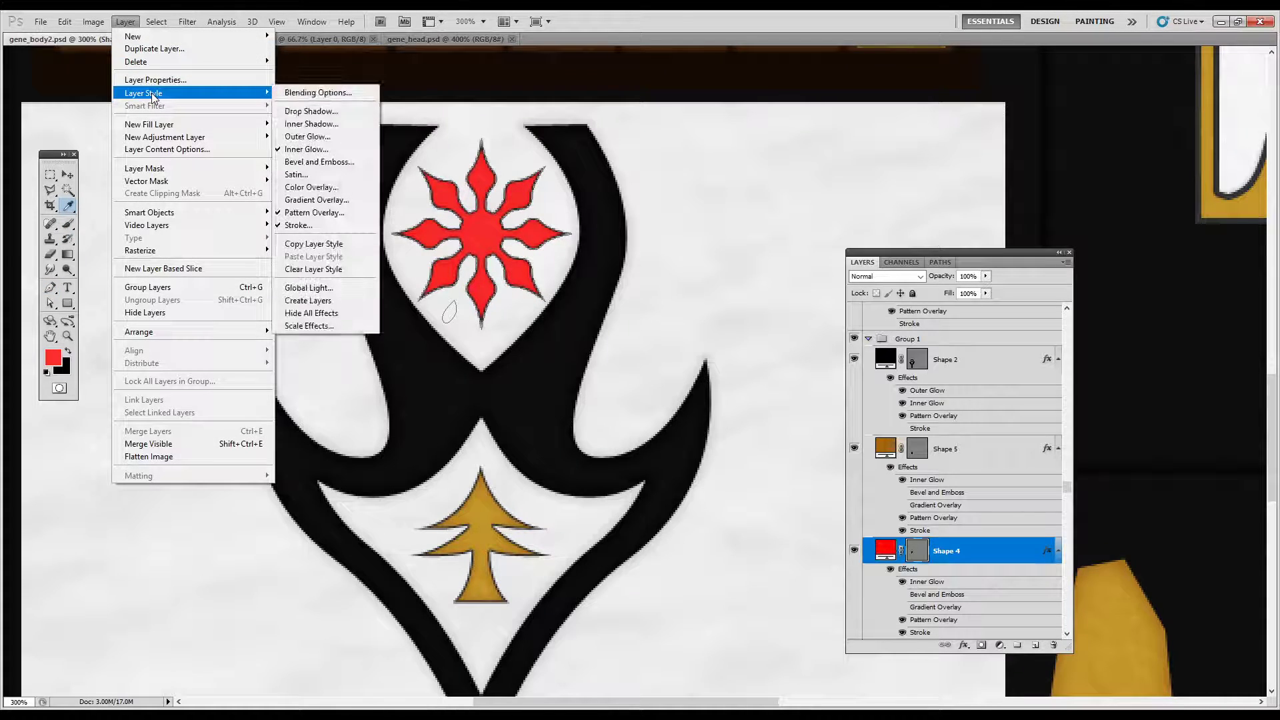
{"action": "mouse_move", "coordinate": [173, 124]}
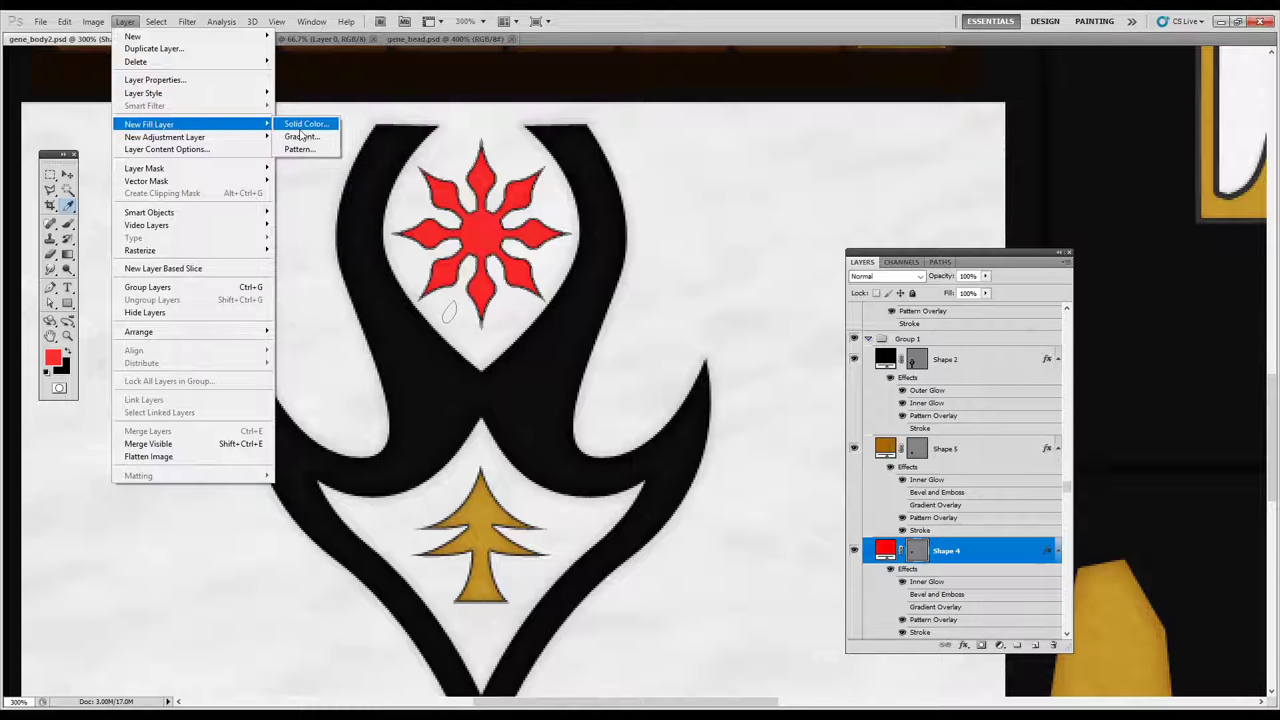
{"action": "left_click", "coordinate": [307, 125]}
{"action": "left_click", "coordinate": [743, 226]}
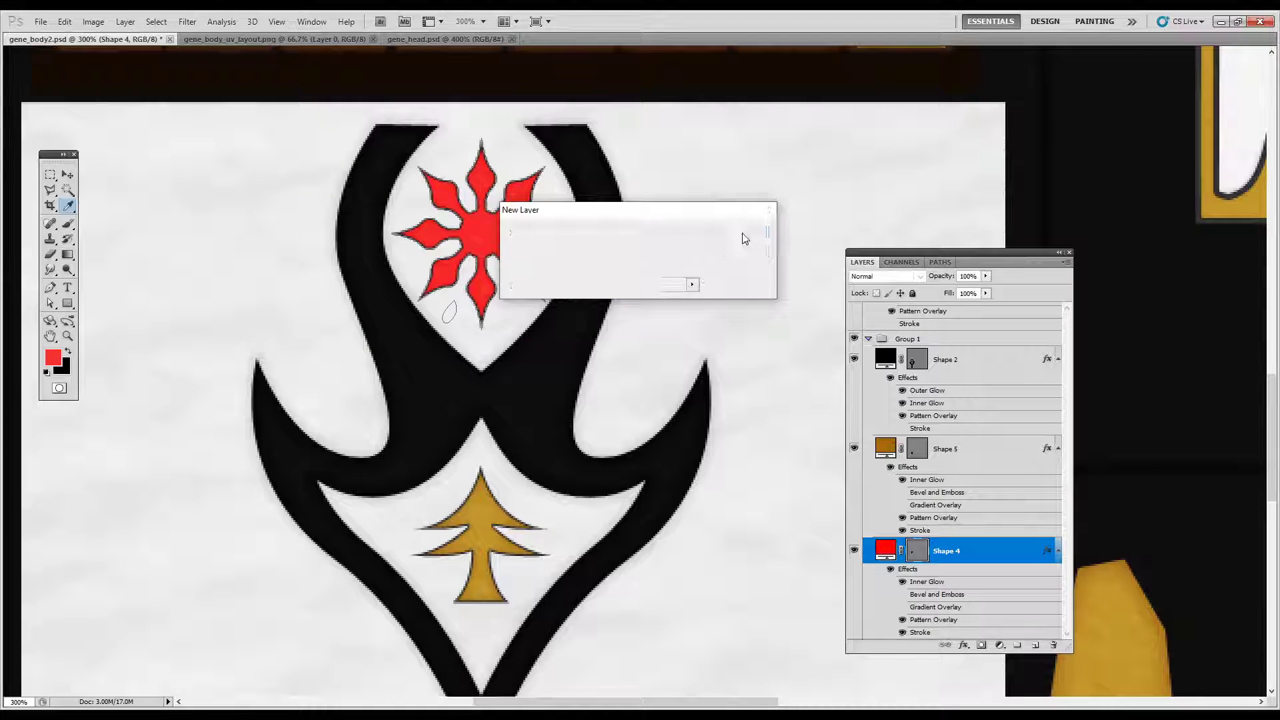
{"action": "left_click", "coordinate": [991, 476]}
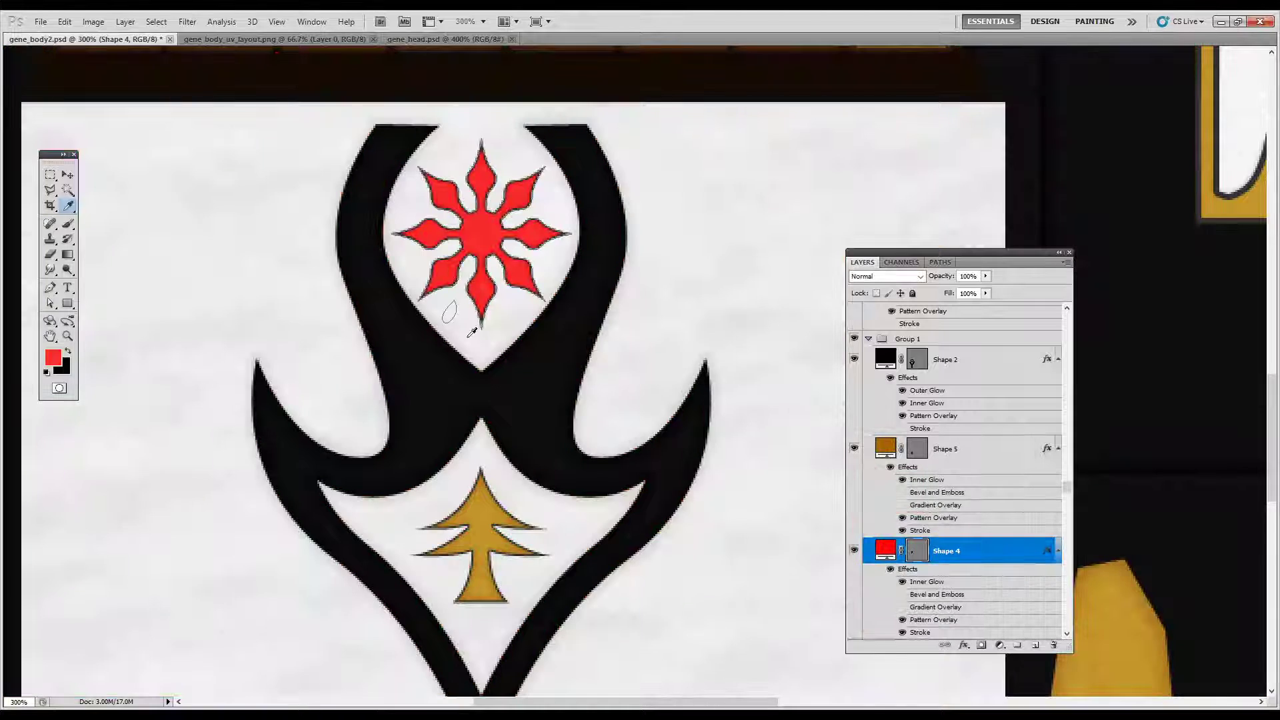
Select the drop-shaped path and try a Solid Color fill layer again, cancelling the colour choice
{"action": "left_click", "coordinate": [50, 304]}
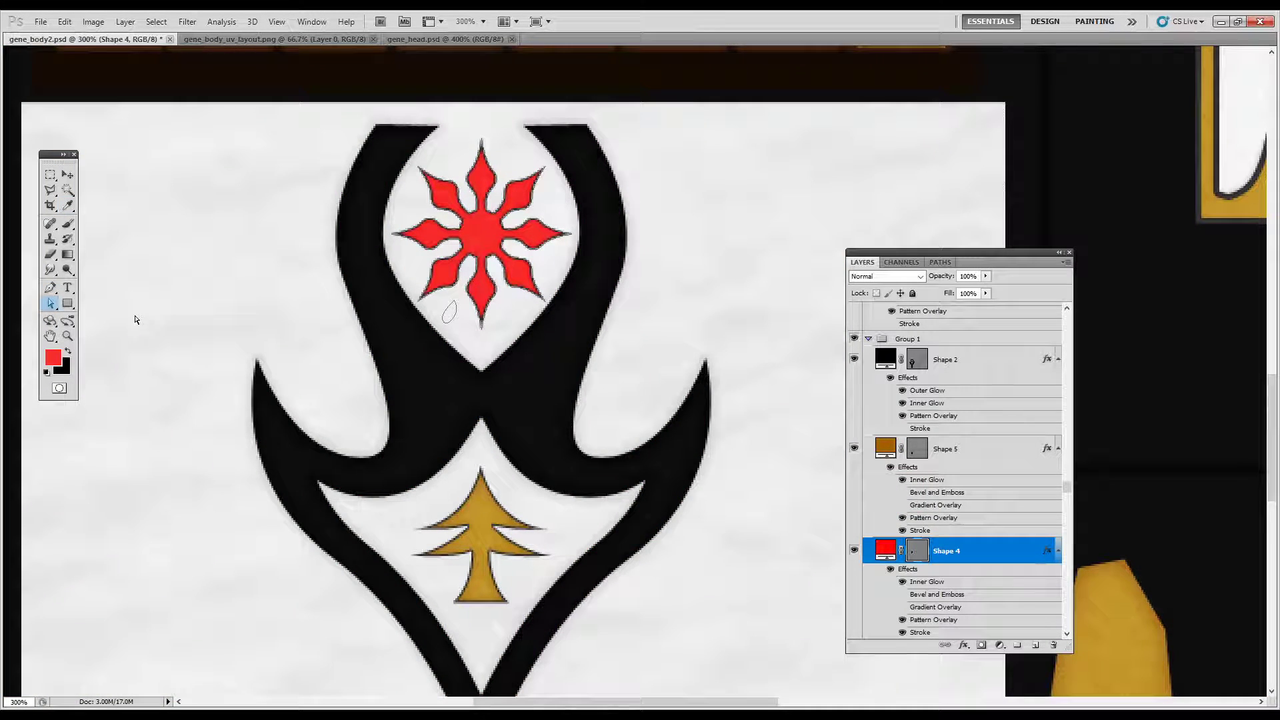
{"action": "left_click", "coordinate": [454, 313]}
{"action": "left_click", "coordinate": [125, 22]}
{"action": "mouse_move", "coordinate": [157, 128]}
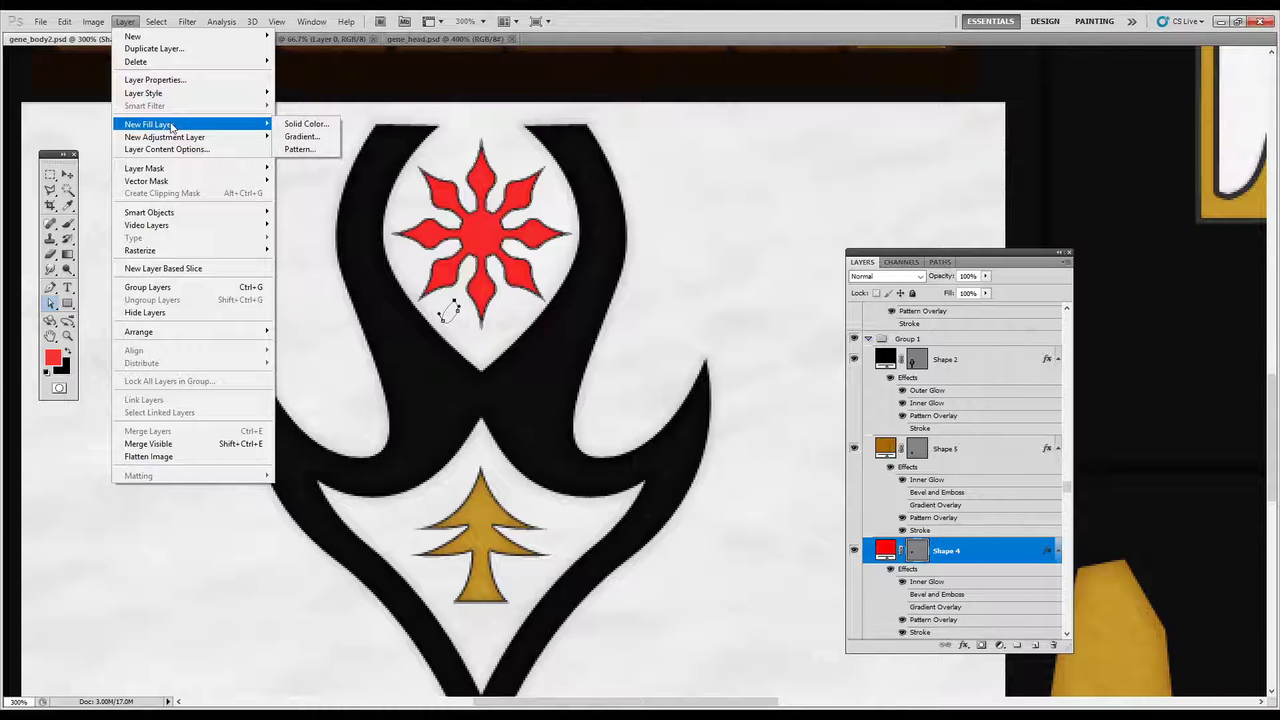
{"action": "left_click", "coordinate": [307, 124]}
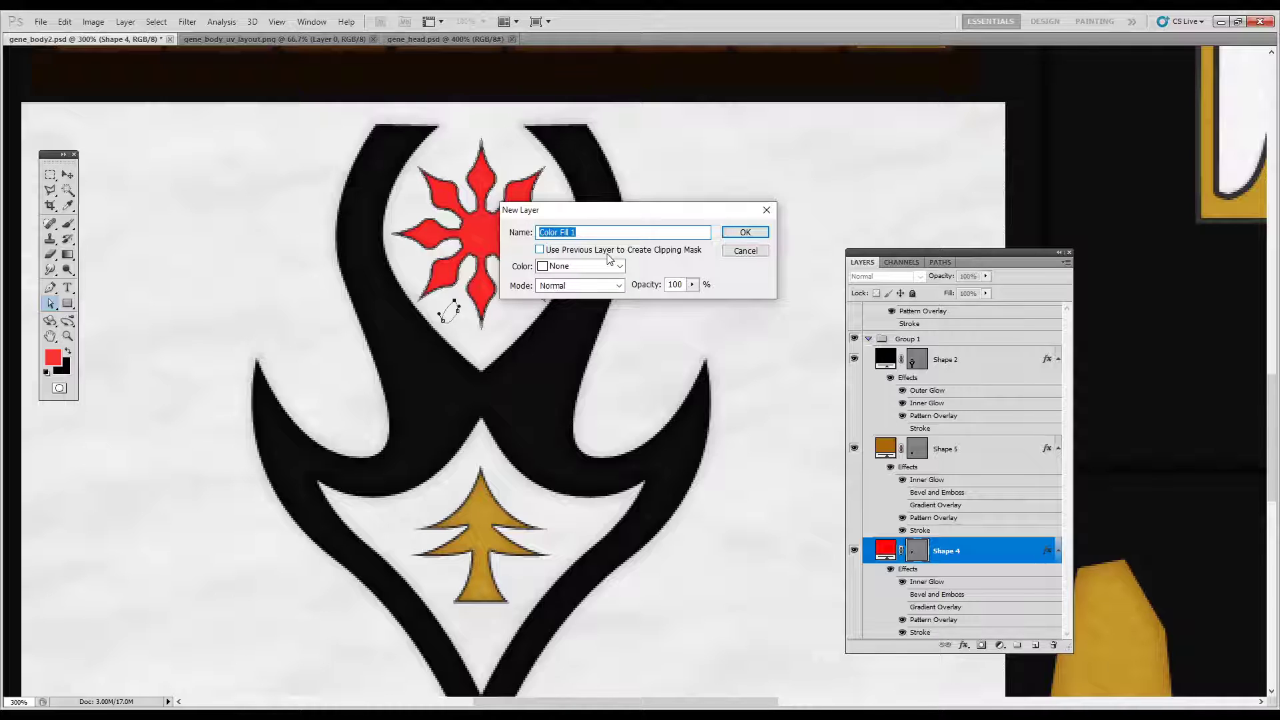
{"action": "left_click", "coordinate": [728, 232]}
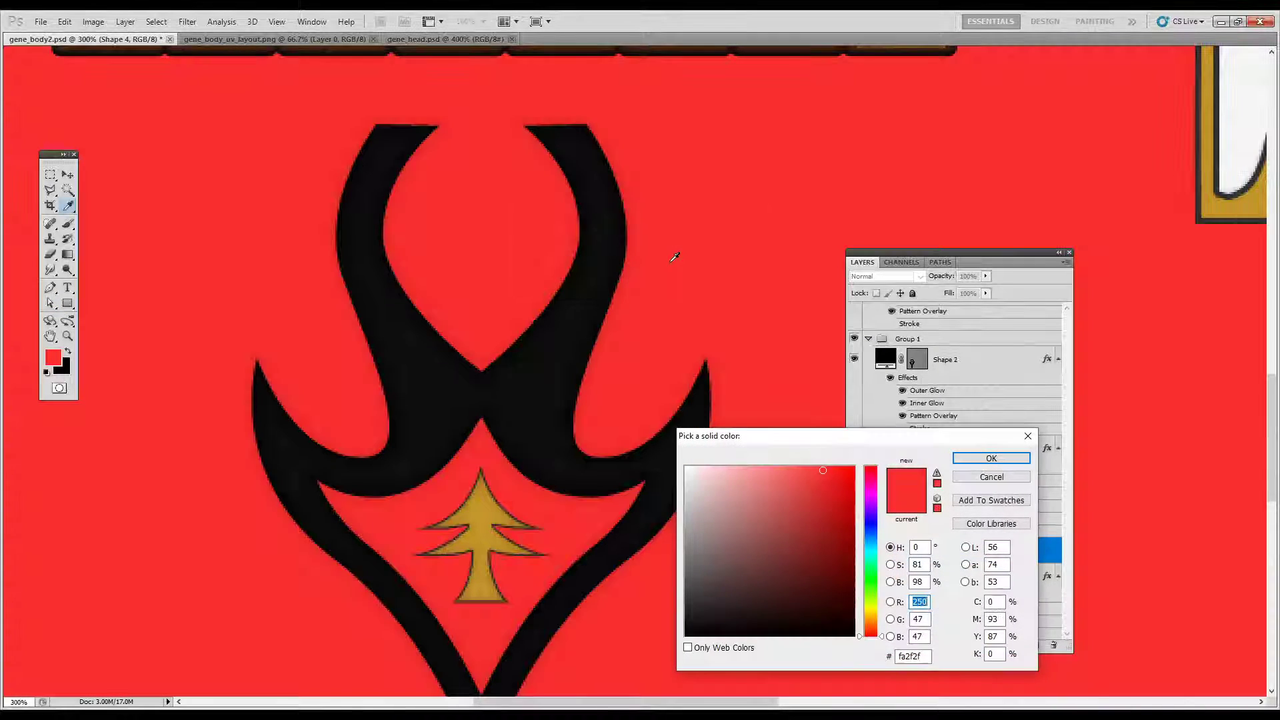
{"action": "left_click", "coordinate": [991, 476]}
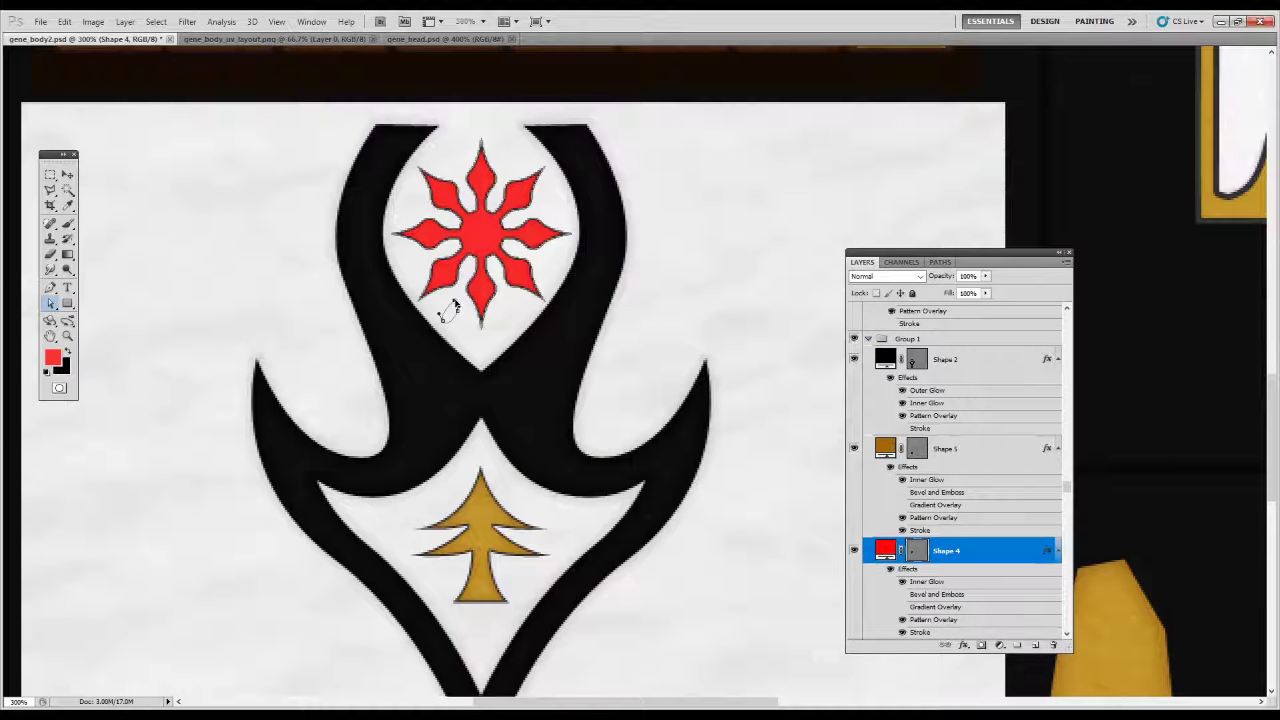
Try adjusting the drop-shaped path and undo back to before it was drawn
{"action": "left_click_drag", "start_coordinate": [464, 308], "coordinate": [456, 321]}
{"action": "key", "text": "ctrl+alt+z"}
{"action": "key", "text": "ctrl+alt+z"}
Activate the Pen tool and show the tool options bar
{"action": "left_click", "coordinate": [52, 288]}
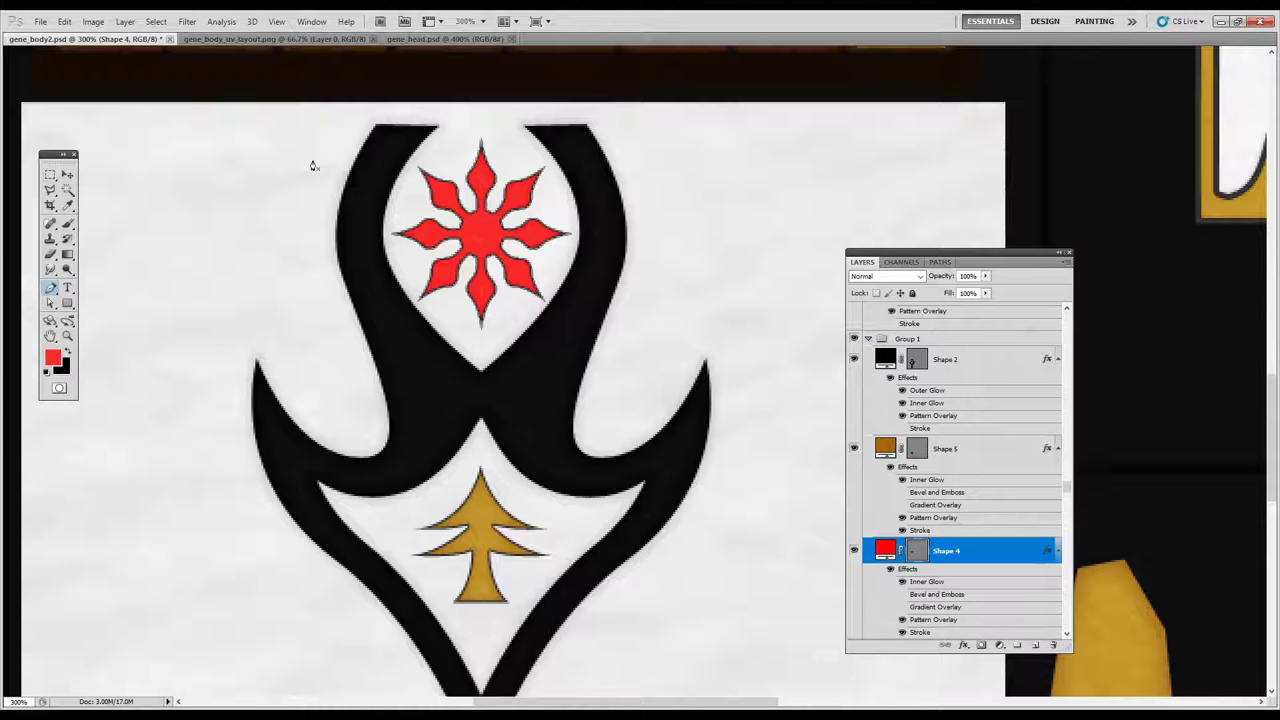
{"action": "left_click", "coordinate": [311, 22]}
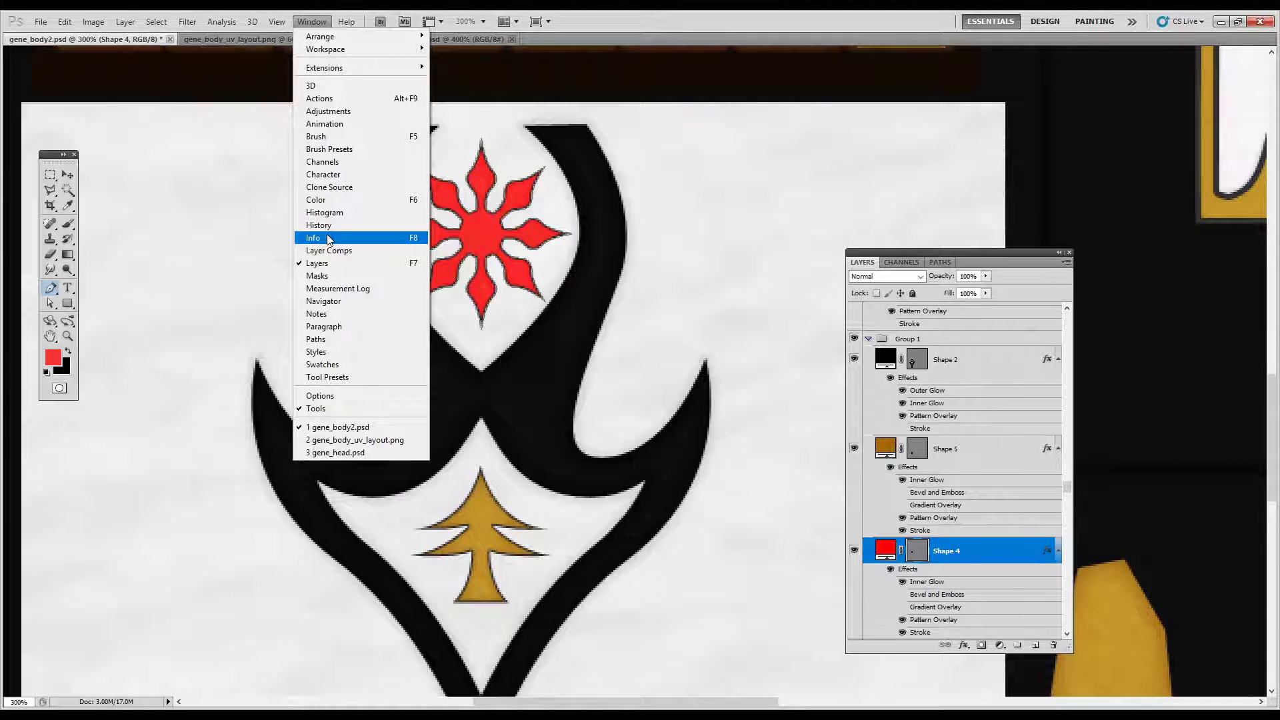
{"action": "left_click", "coordinate": [320, 396]}
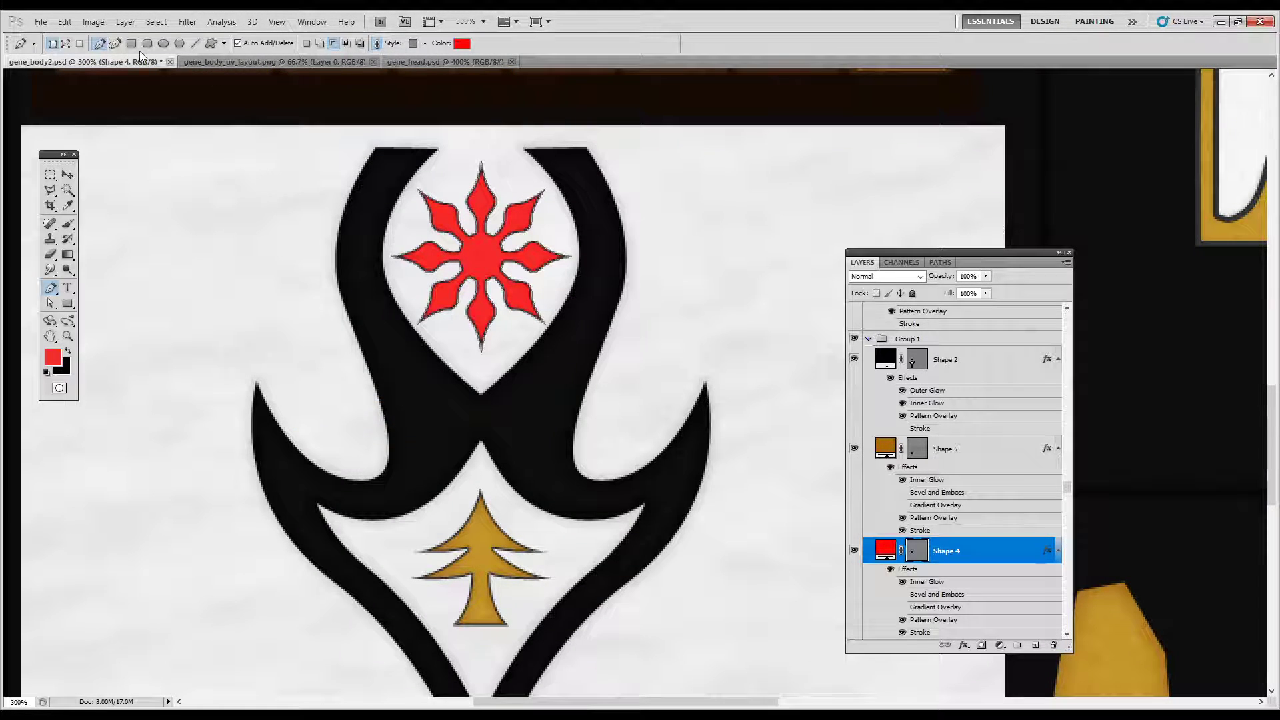
Select the Hand layer group and draw a red drop shape with the Pen tool on the white area beside the black emblem
{"action": "left_click", "coordinate": [69, 175]}
{"action": "right_click", "coordinate": [220, 200]}
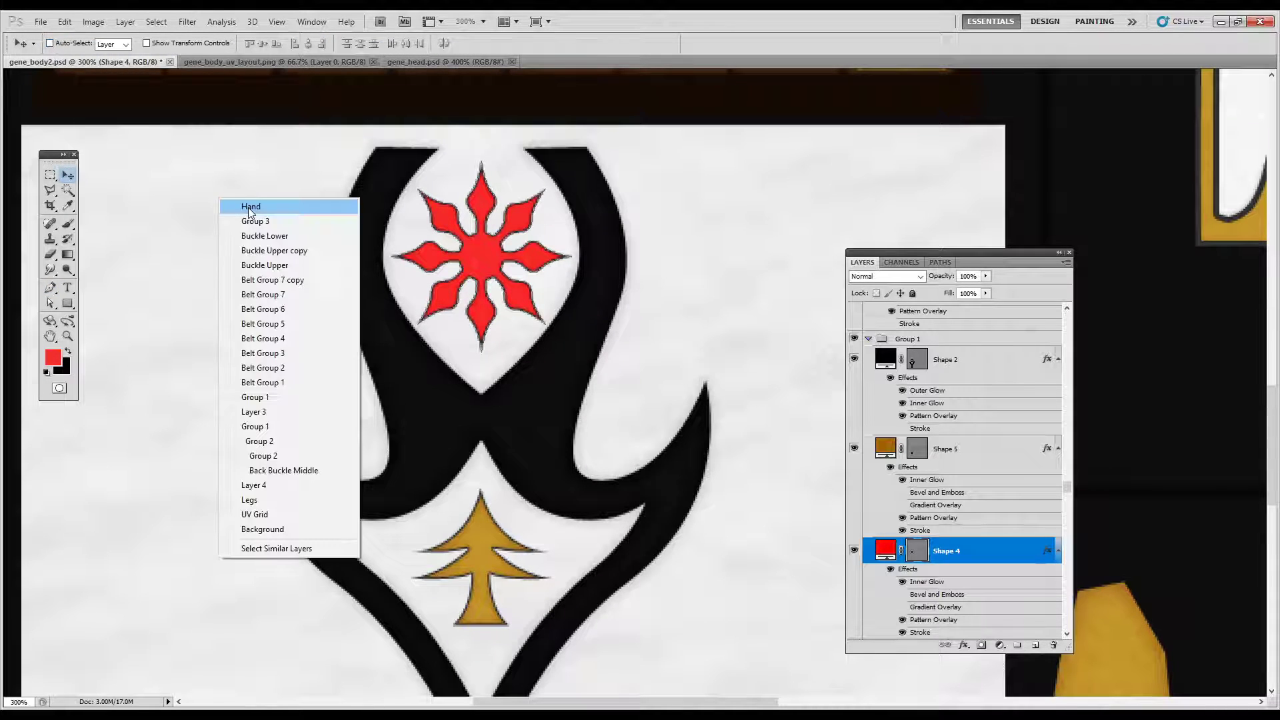
{"action": "left_click", "coordinate": [249, 207]}
{"action": "left_click", "coordinate": [50, 287]}
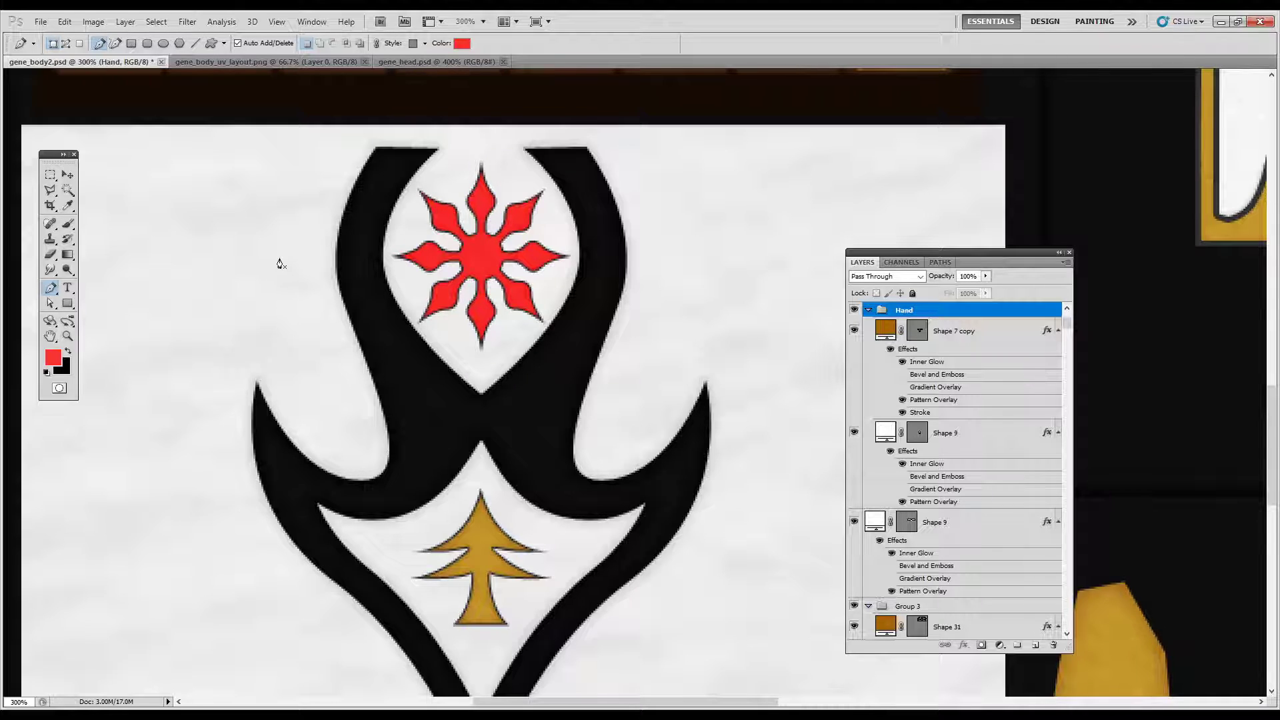
{"action": "left_click", "coordinate": [265, 208]}
{"action": "left_click_drag", "start_coordinate": [264, 253], "coordinate": [286, 252]}
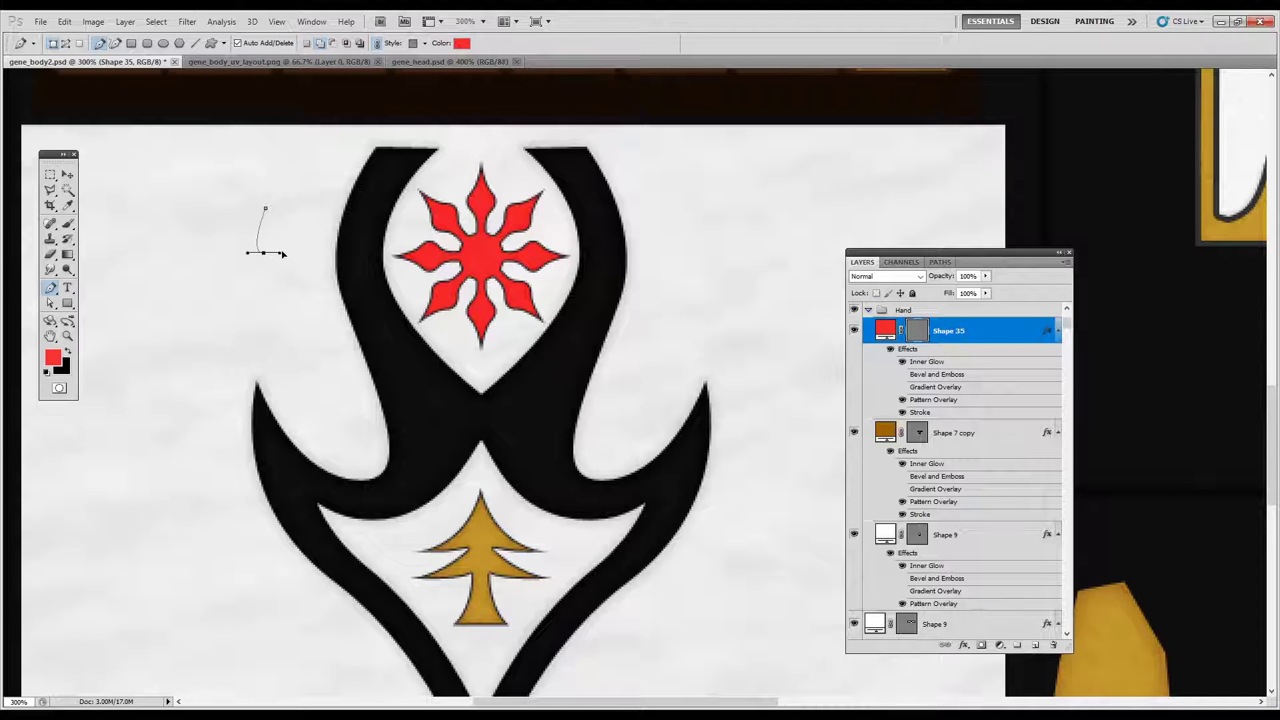
{"action": "left_click", "coordinate": [265, 210]}
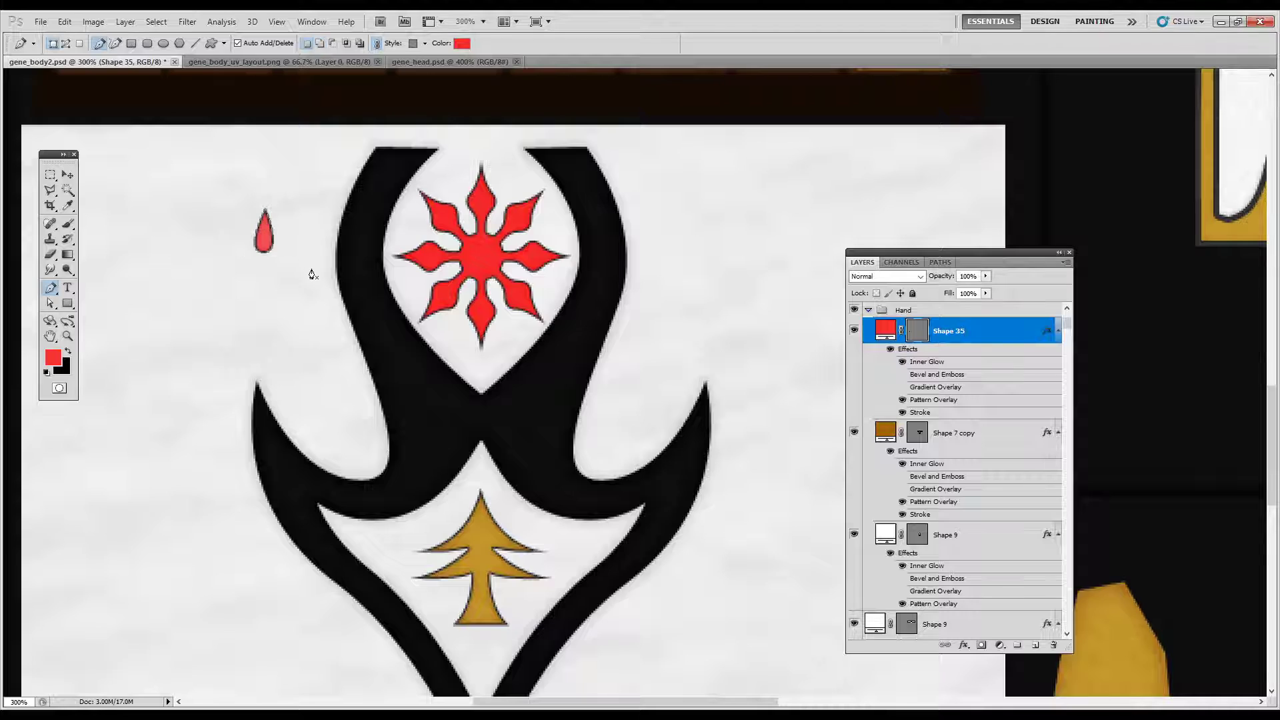
Move the red drop shape inside the black emblem, just below the star's lower-left ray
{"action": "left_click", "coordinate": [50, 304]}
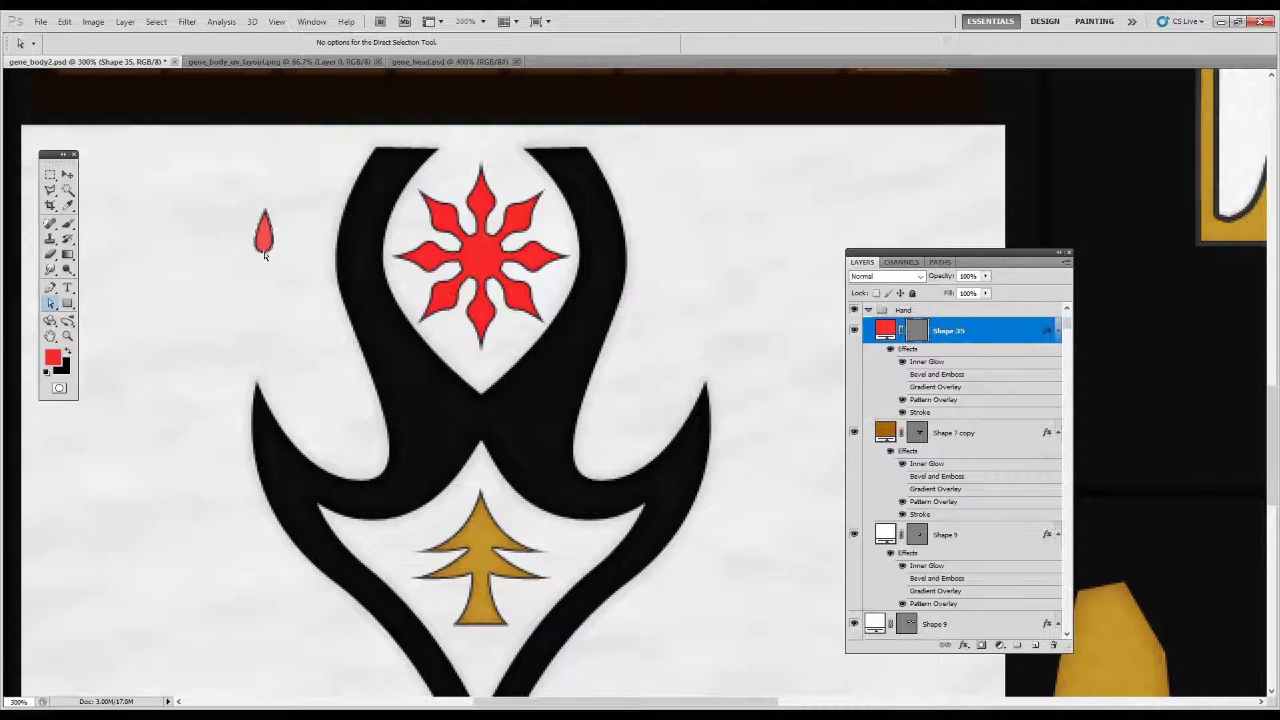
{"action": "left_click_drag", "start_coordinate": [264, 252], "coordinate": [452, 344]}
{"action": "key", "text": "v"}
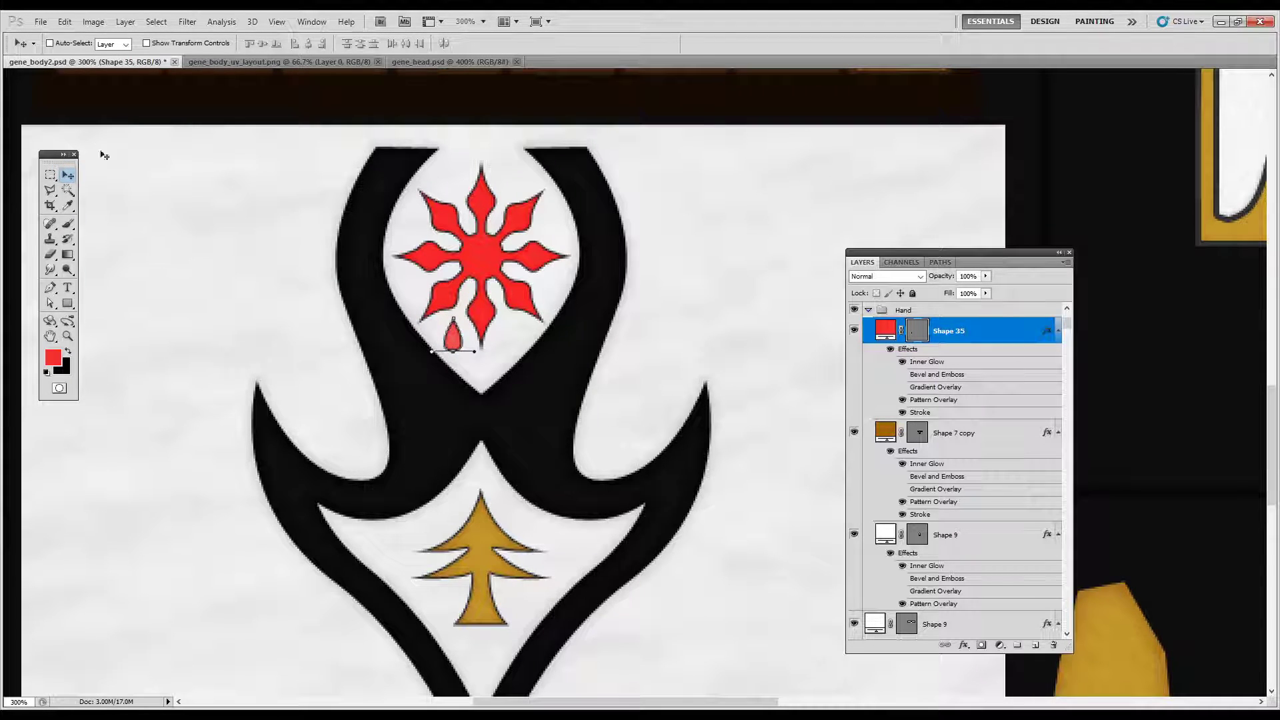
Rotate the red drop shape to about -149 degrees so its point faces down and outward beside the star
{"action": "left_click", "coordinate": [65, 21]}
{"action": "mouse_move", "coordinate": [160, 278]}
{"action": "left_click", "coordinate": [276, 313]}
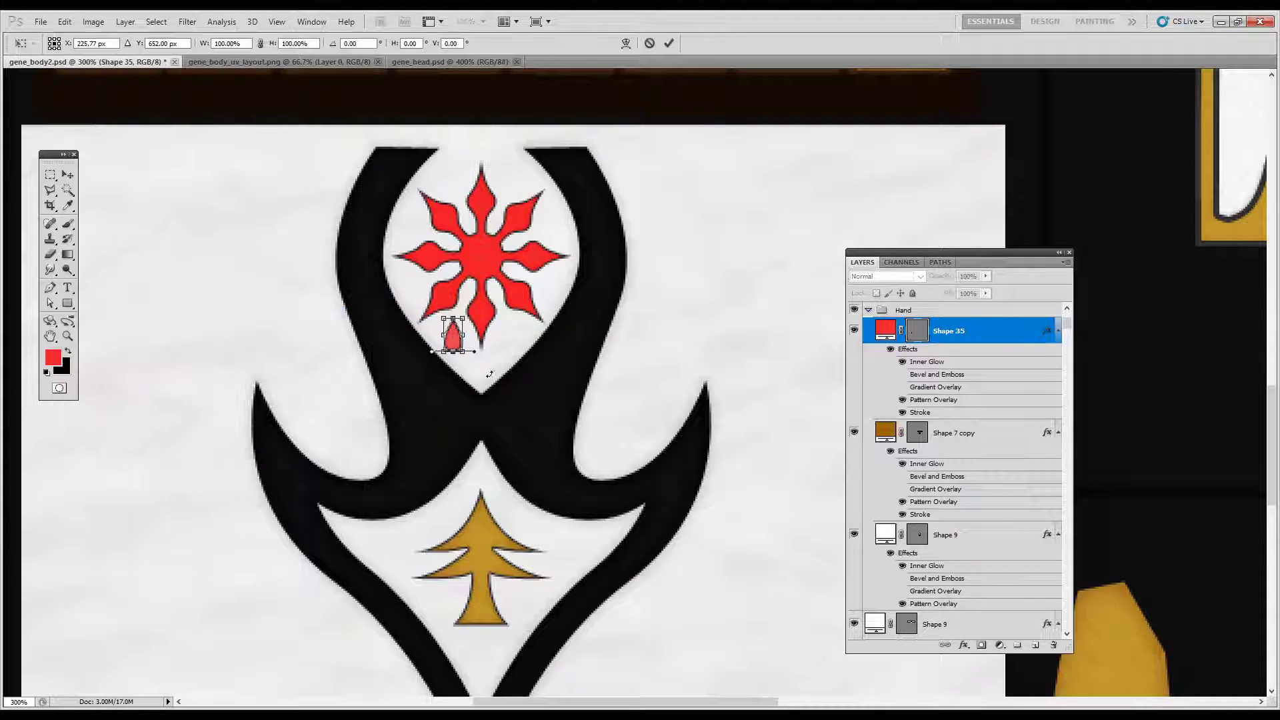
{"action": "left_click_drag", "start_coordinate": [490, 374], "coordinate": [505, 334]}
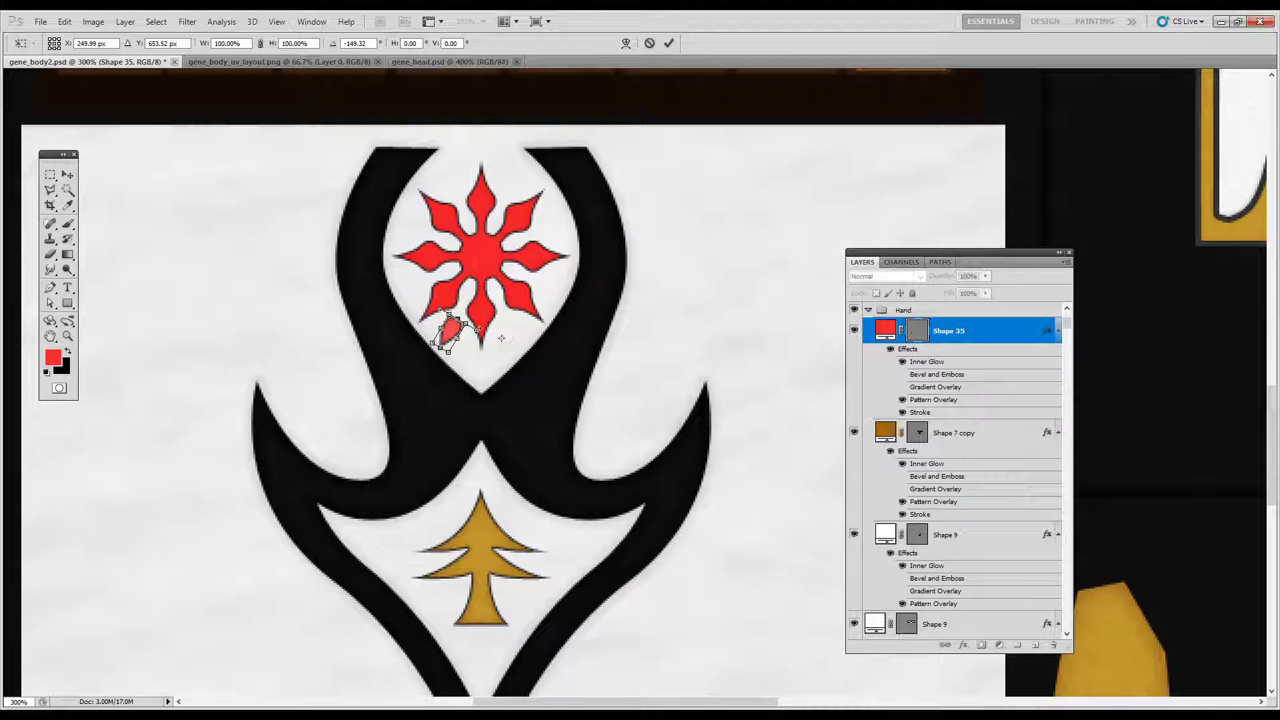
{"action": "left_click", "coordinate": [68, 175]}
{"action": "left_click", "coordinate": [571, 277]}
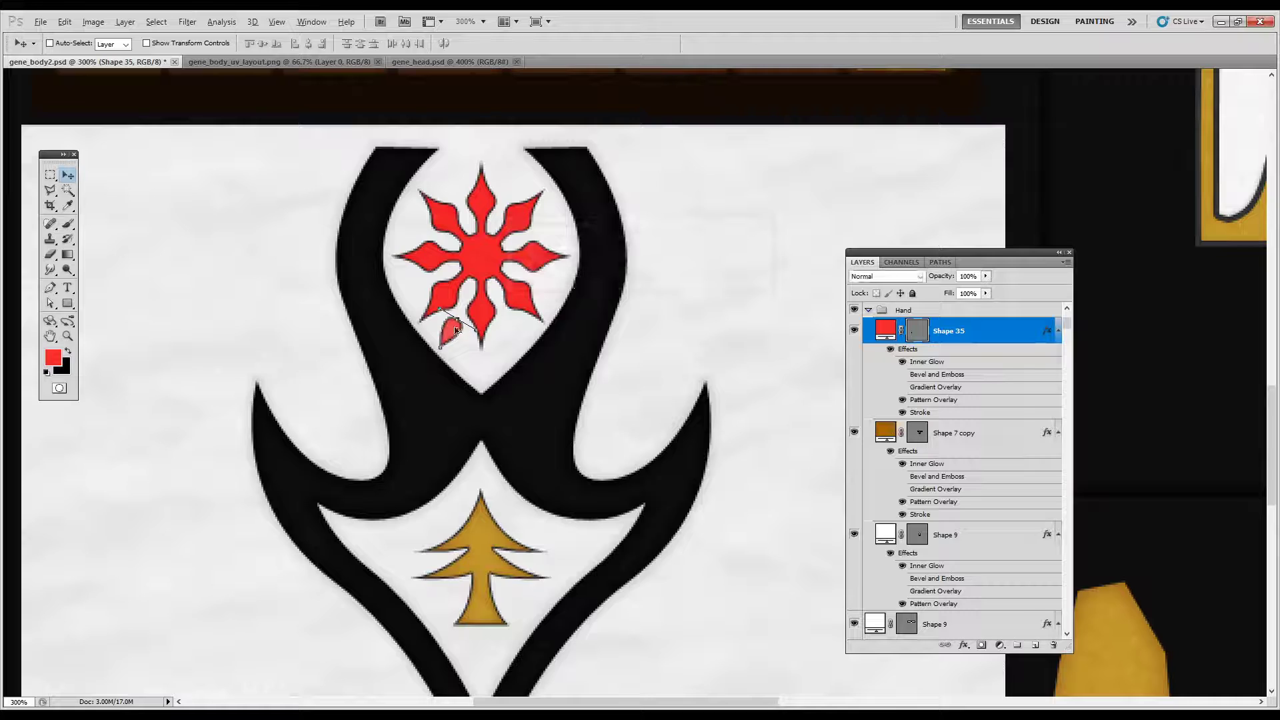
Duplicate the rotated drop to the opposite side of the star's lower ray and flip the copy horizontally
{"action": "left_click_drag", "start_coordinate": [456, 331], "coordinate": [515, 331], "text": "alt"}
{"action": "left_click", "coordinate": [64, 21]}
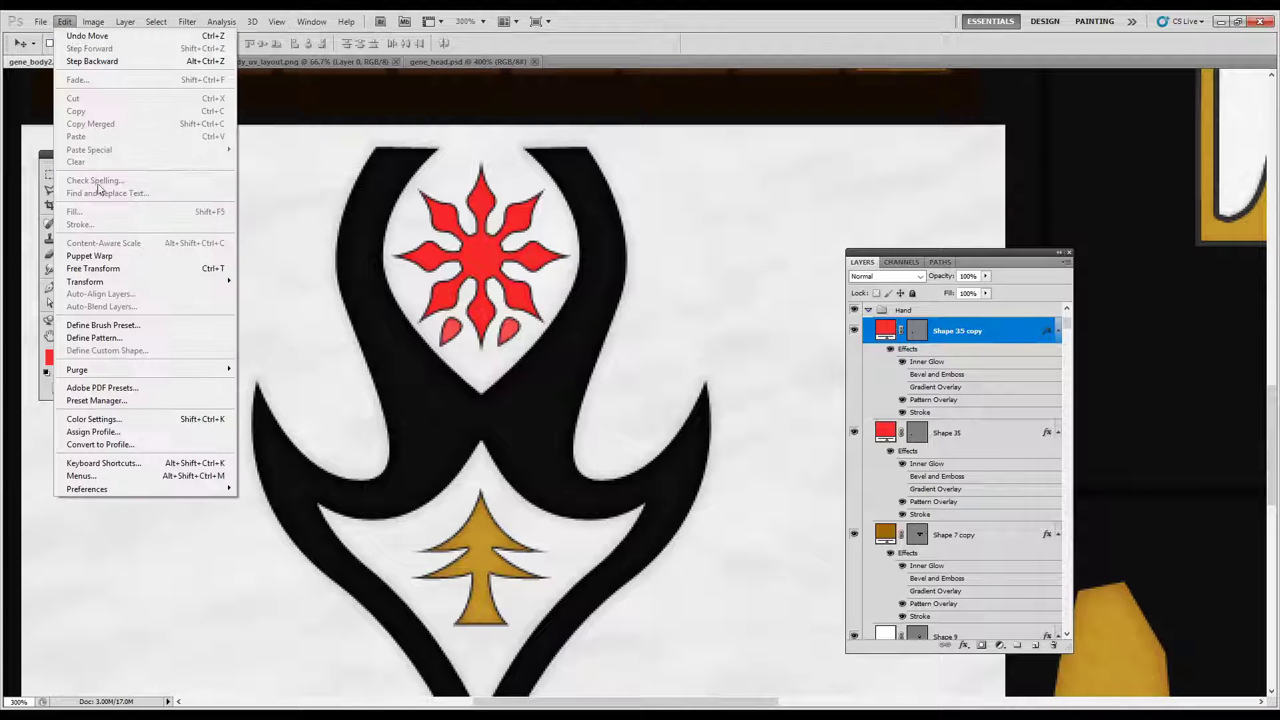
{"action": "mouse_move", "coordinate": [167, 281]}
{"action": "left_click", "coordinate": [280, 425]}
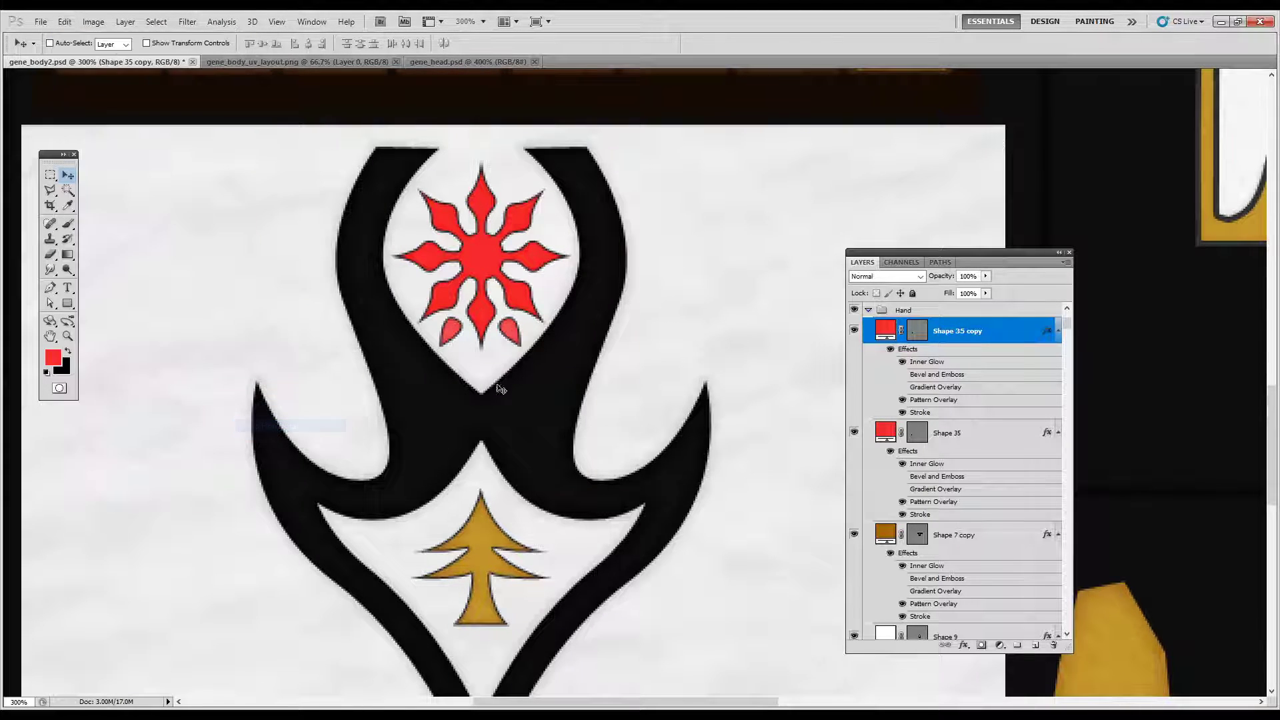
Duplicate both lower drops above the star, flip the copies vertically, and save the file
{"action": "right_click", "coordinate": [445, 328]}
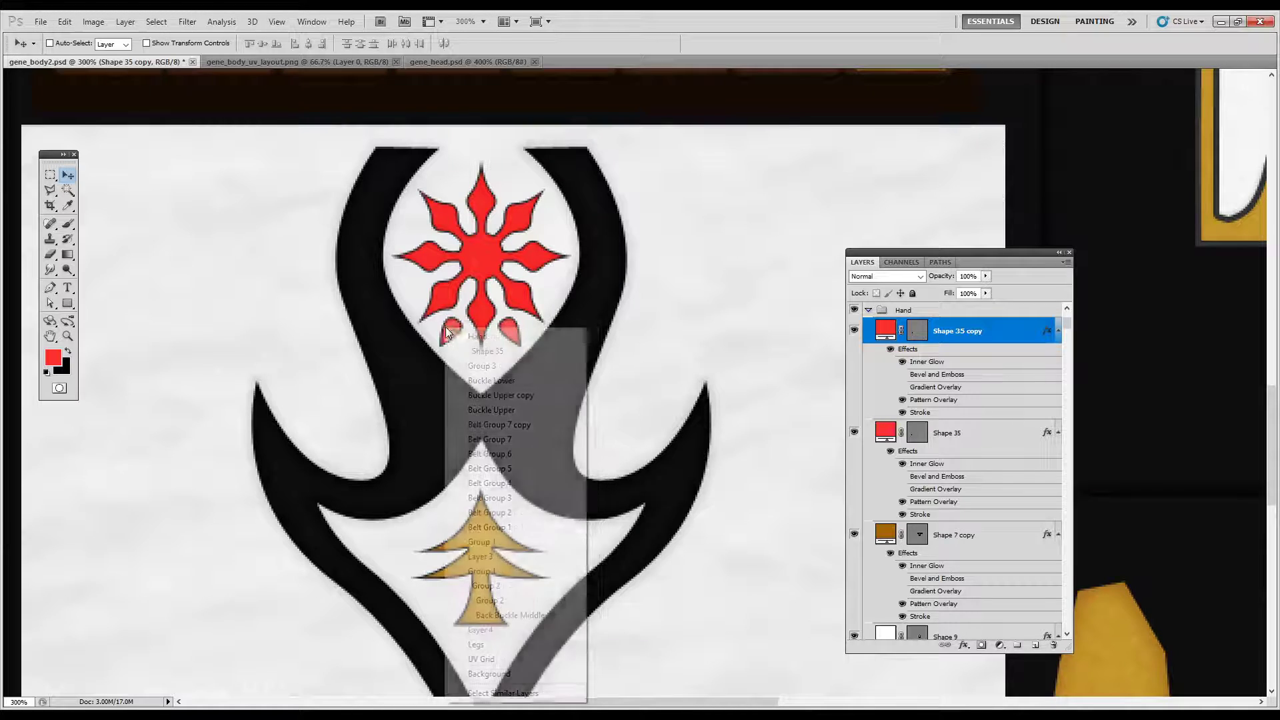
{"action": "left_click", "coordinate": [475, 351], "text": "shift"}
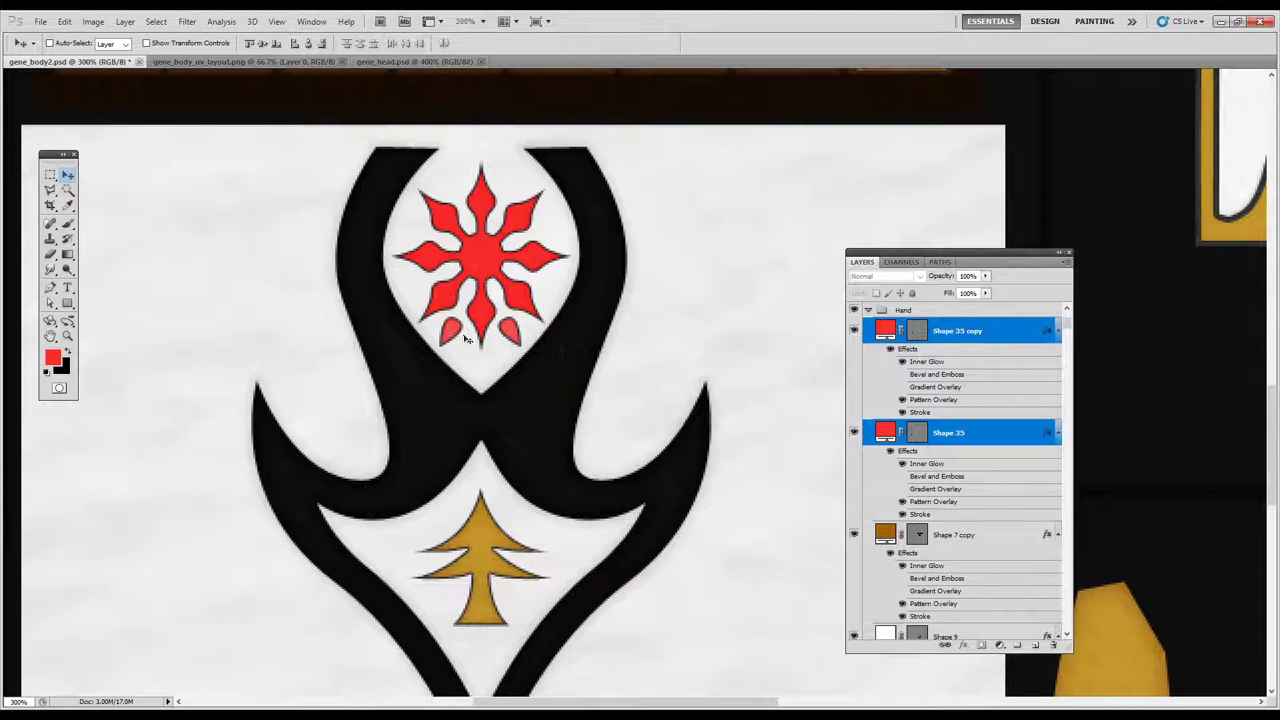
{"action": "left_click_drag", "start_coordinate": [466, 339], "coordinate": [460, 178], "text": "alt"}
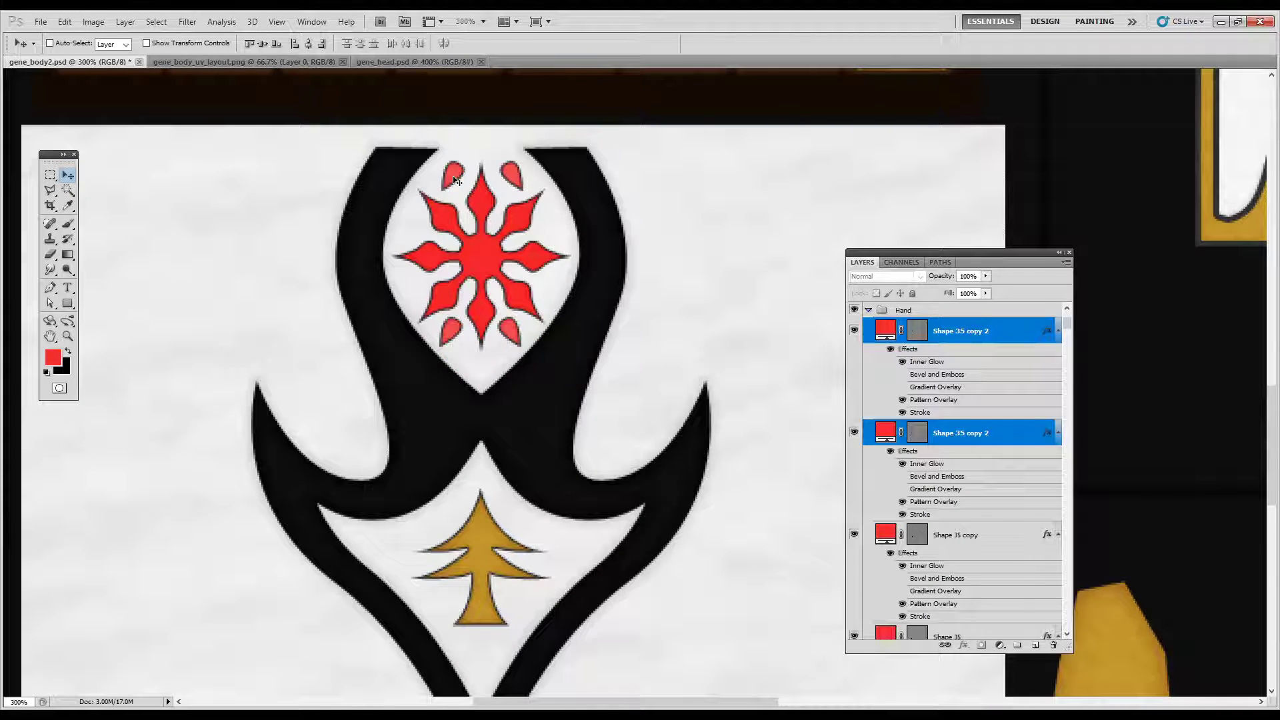
{"action": "left_click", "coordinate": [64, 21]}
{"action": "mouse_move", "coordinate": [200, 277]}
{"action": "left_click", "coordinate": [310, 433]}
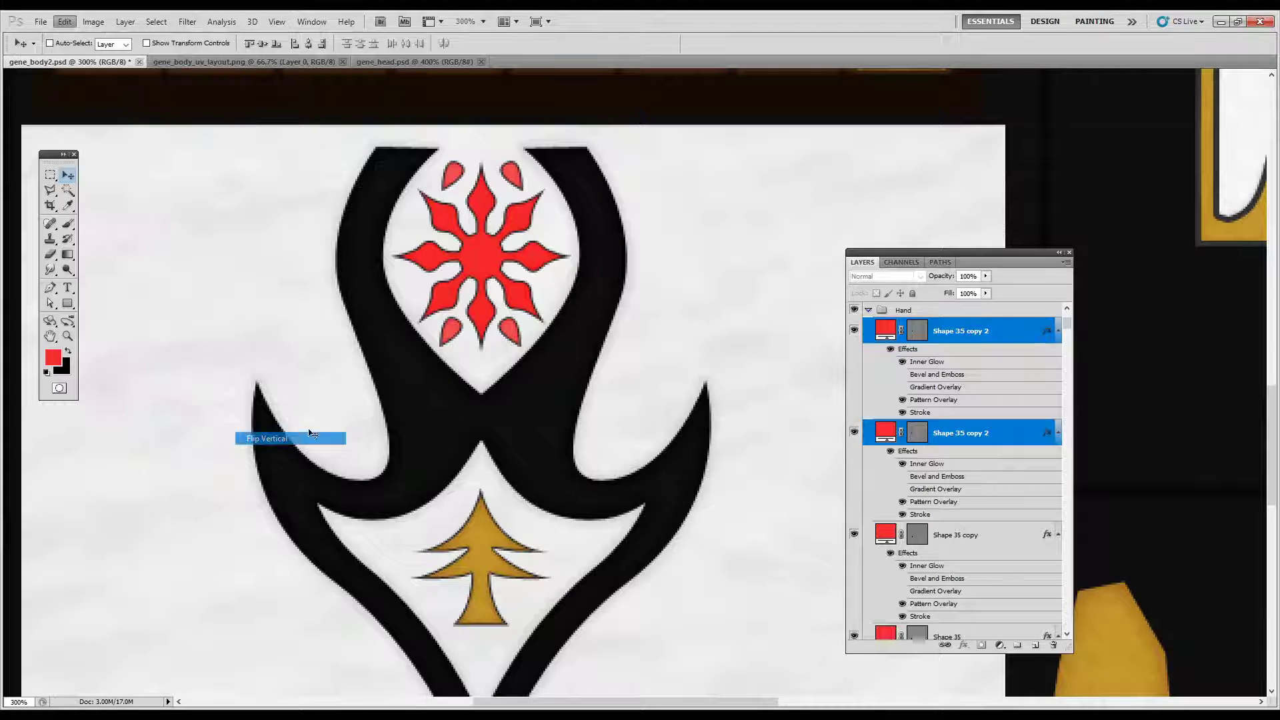
{"action": "key", "text": "ctrl+s"}
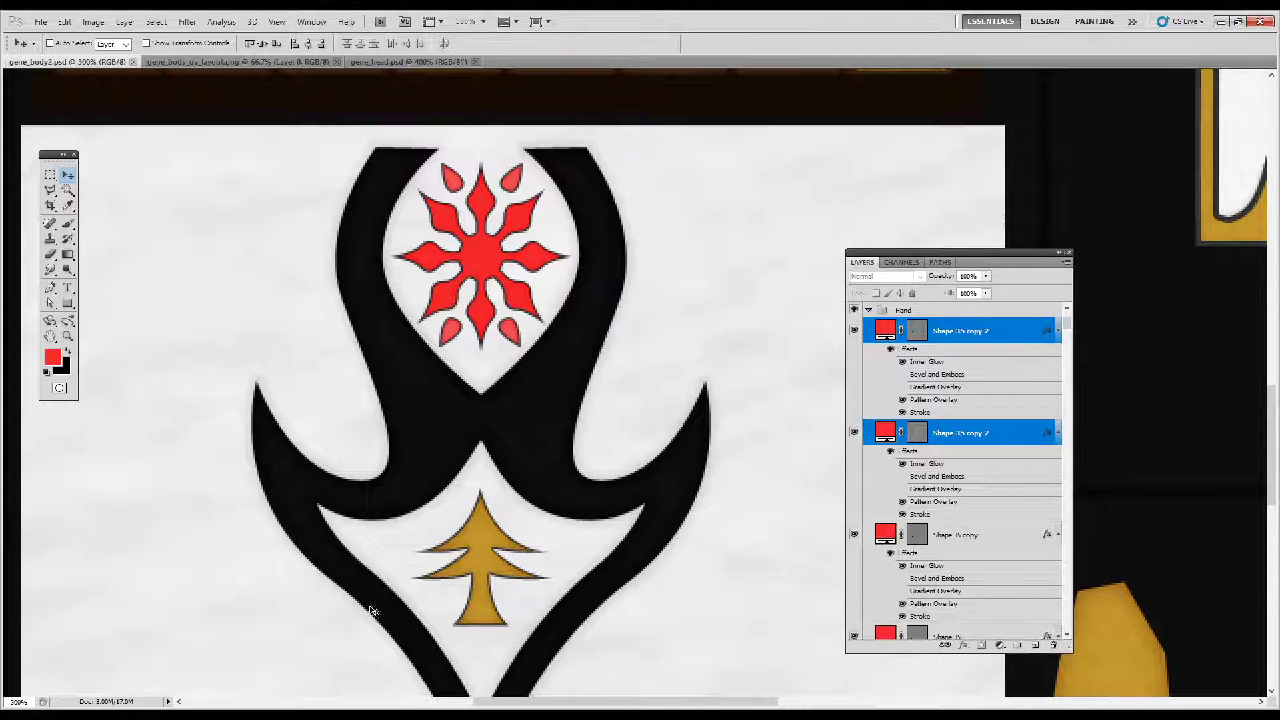
Select the upper-left drop's layer and change its fill color to blue #342ffa
{"action": "right_click", "coordinate": [455, 192]}
{"action": "left_click", "coordinate": [467, 188]}
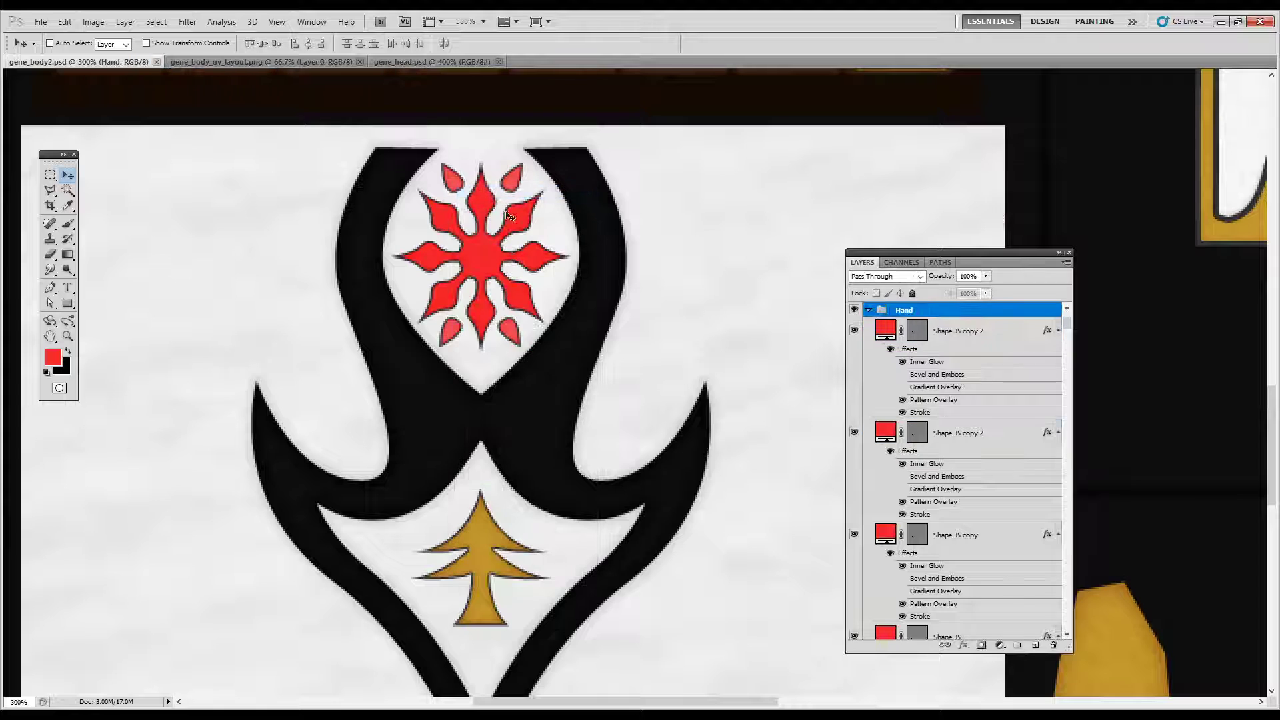
{"action": "right_click", "coordinate": [445, 177]}
{"action": "left_click", "coordinate": [500, 200]}
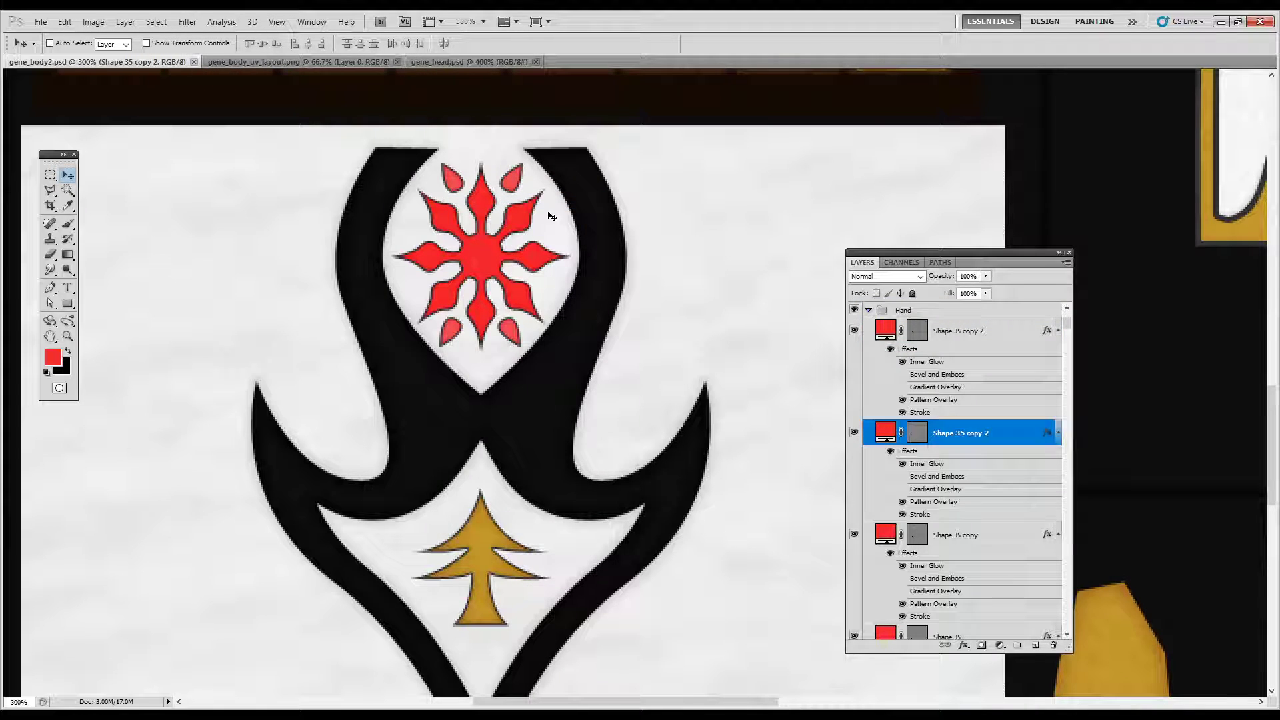
{"action": "double_click", "coordinate": [885, 432]}
{"action": "left_click", "coordinate": [872, 522]}
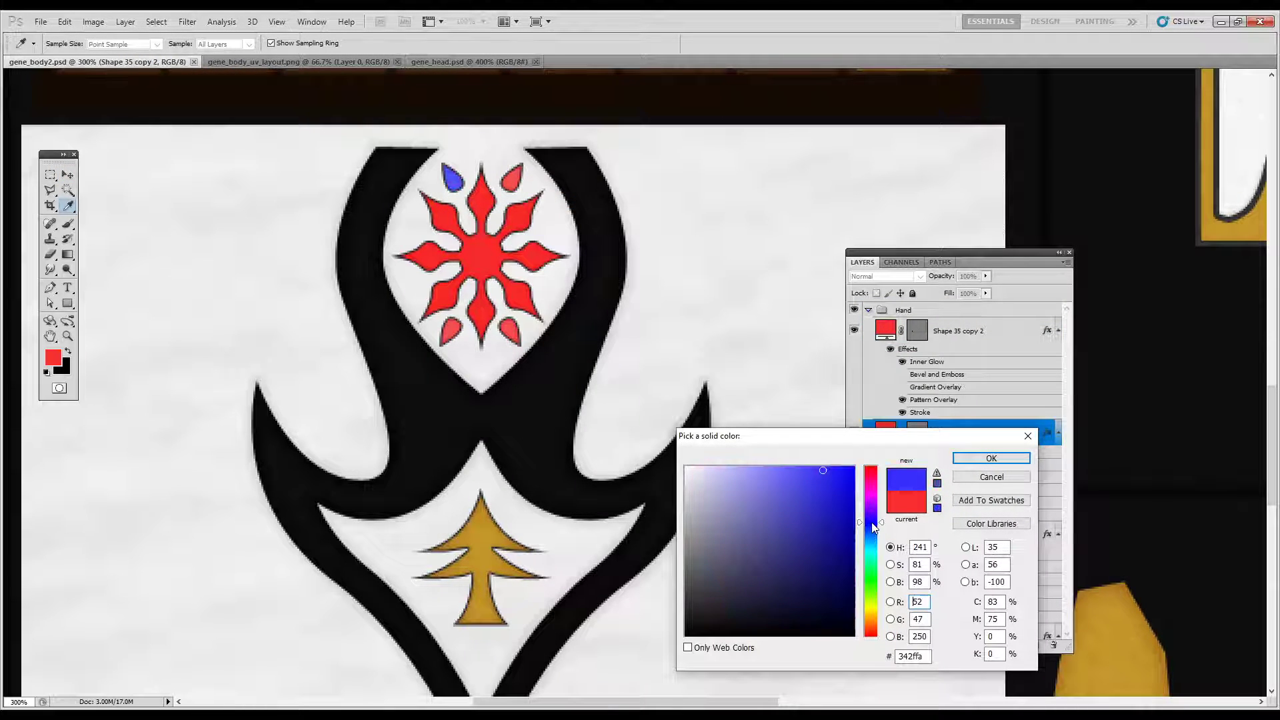
{"action": "left_click", "coordinate": [991, 458]}
Recolor the upper-right drop with the blue sampled from the upper-left drop
{"action": "key", "text": "v"}
{"action": "right_click", "coordinate": [512, 182]}
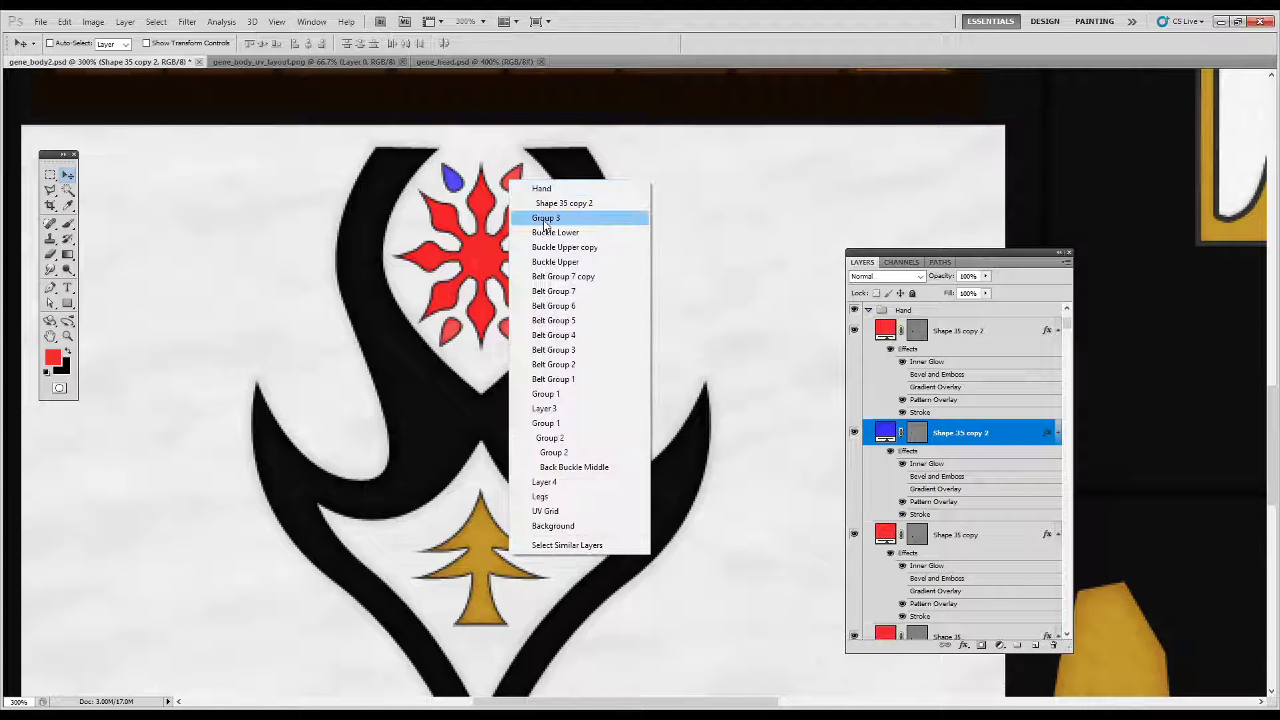
{"action": "left_click", "coordinate": [559, 203]}
{"action": "double_click", "coordinate": [885, 330]}
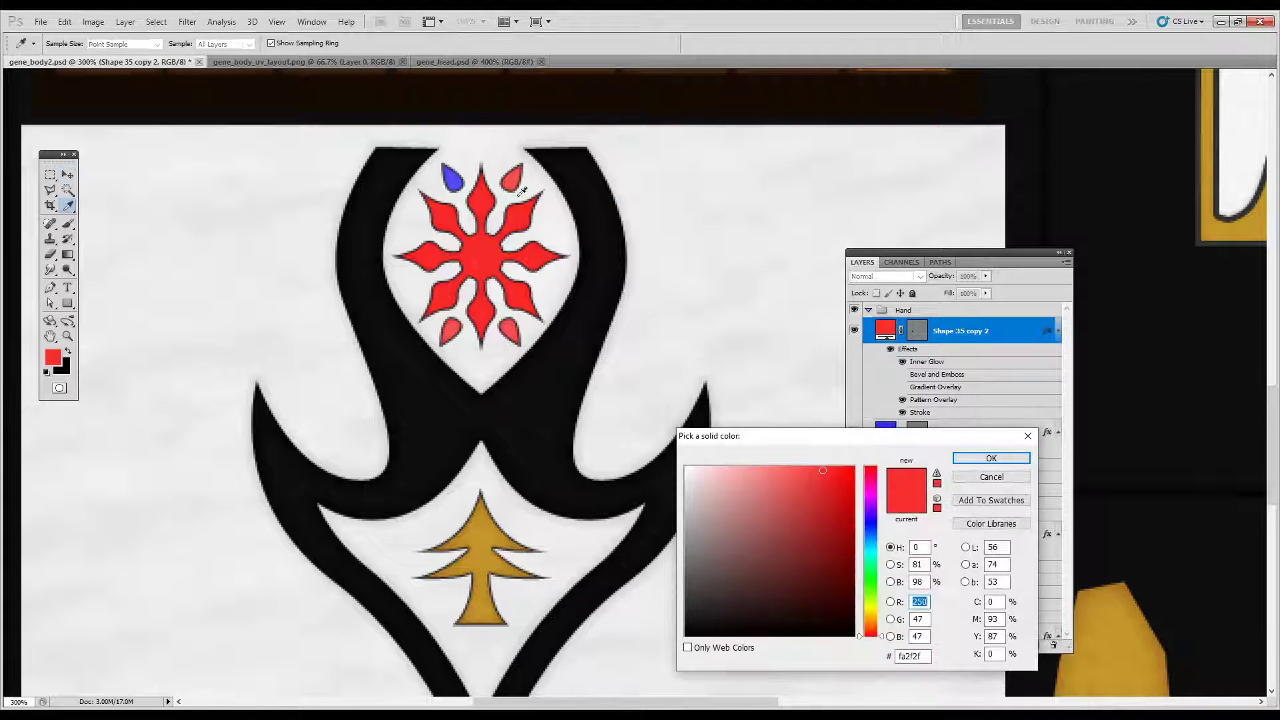
{"action": "left_click", "coordinate": [453, 176]}
{"action": "left_click", "coordinate": [991, 458]}
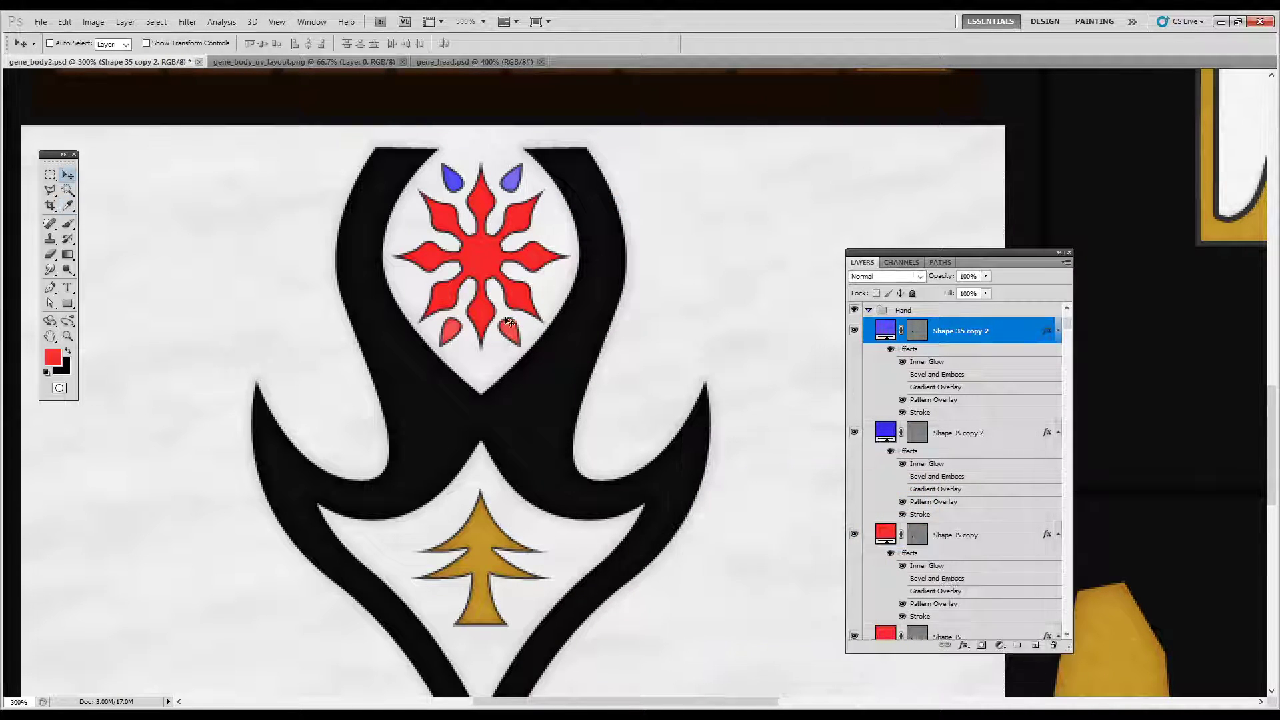
Recolor the lower-right drop with a blue sampled from the upper-left drop, #524ef3
{"action": "right_click", "coordinate": [517, 333]}
{"action": "left_click", "coordinate": [566, 355]}
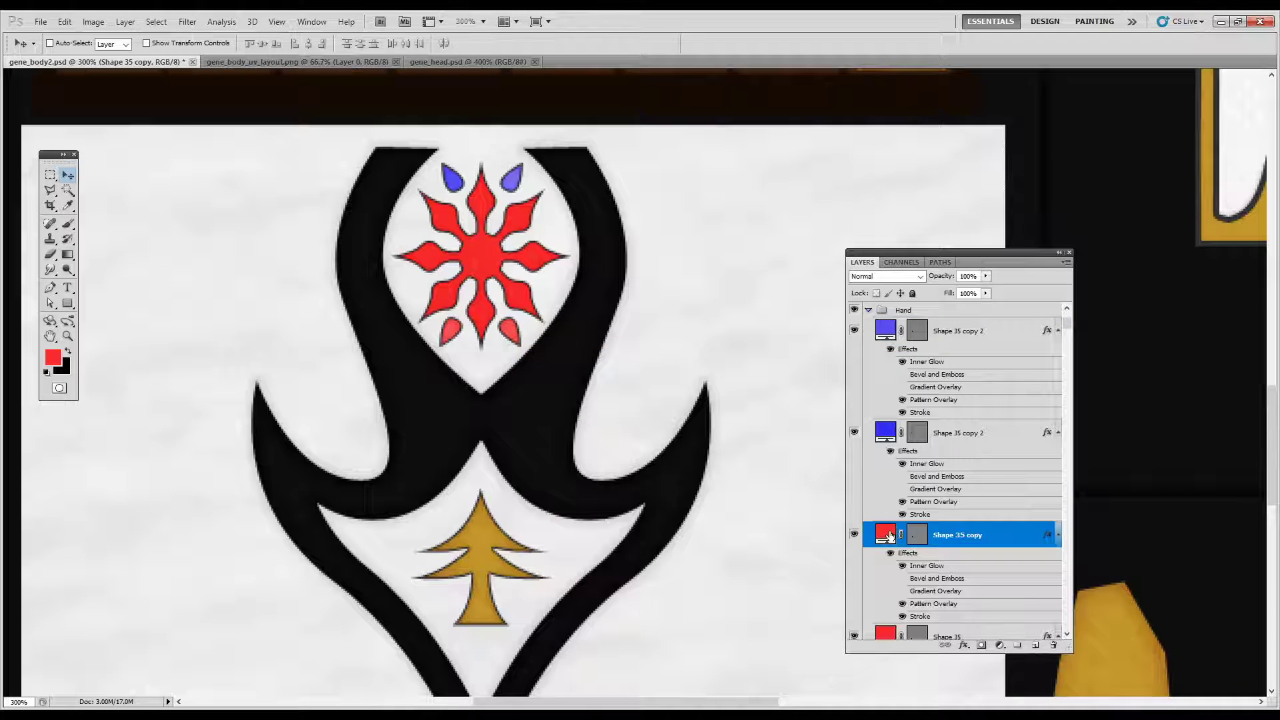
{"action": "double_click", "coordinate": [885, 534]}
{"action": "left_click", "coordinate": [453, 176]}
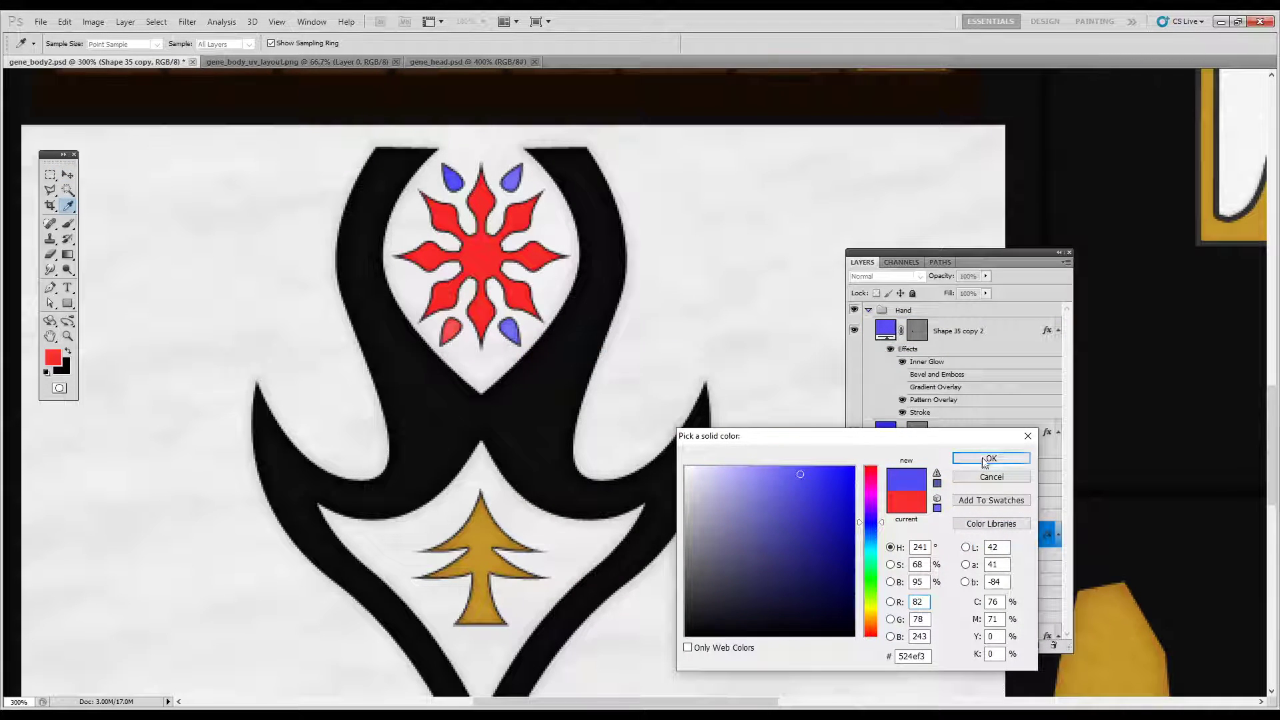
{"action": "left_click", "coordinate": [989, 457]}
Recolor the lower-left drop with the blue sampled from the upper-left drop and save the file
{"action": "right_click", "coordinate": [464, 342]}
{"action": "left_click", "coordinate": [527, 354]}
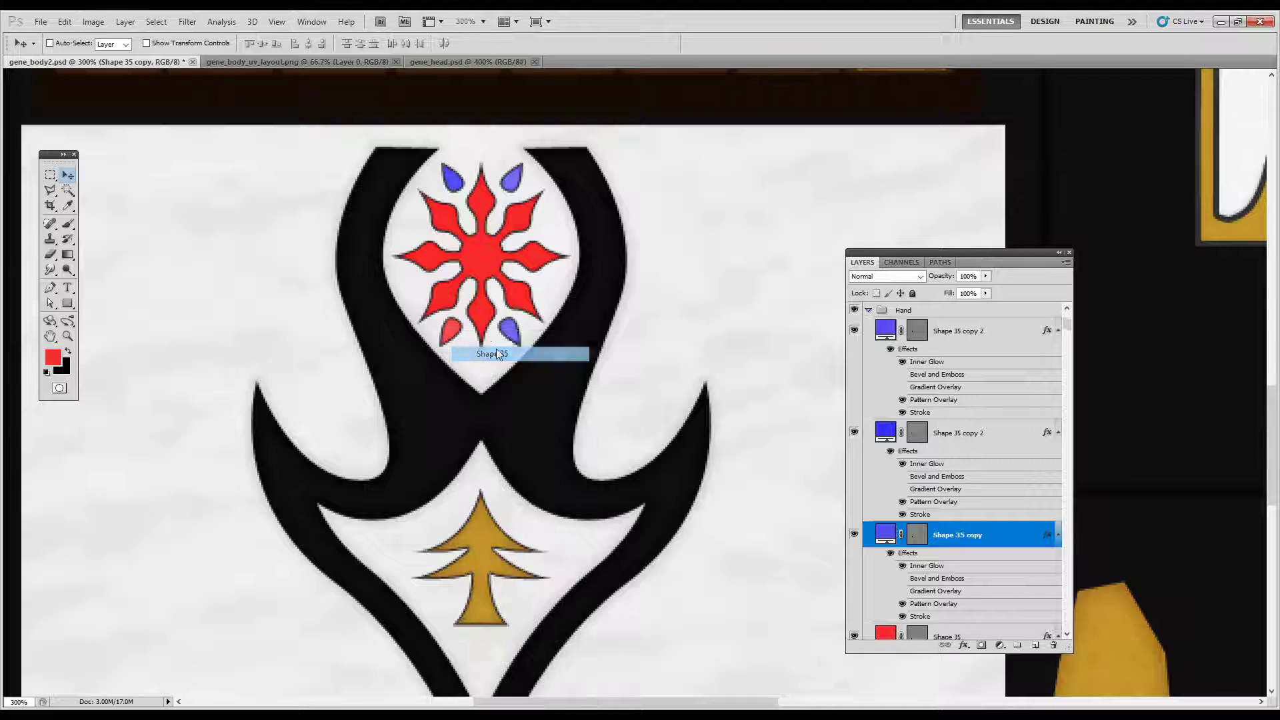
{"action": "double_click", "coordinate": [885, 550]}
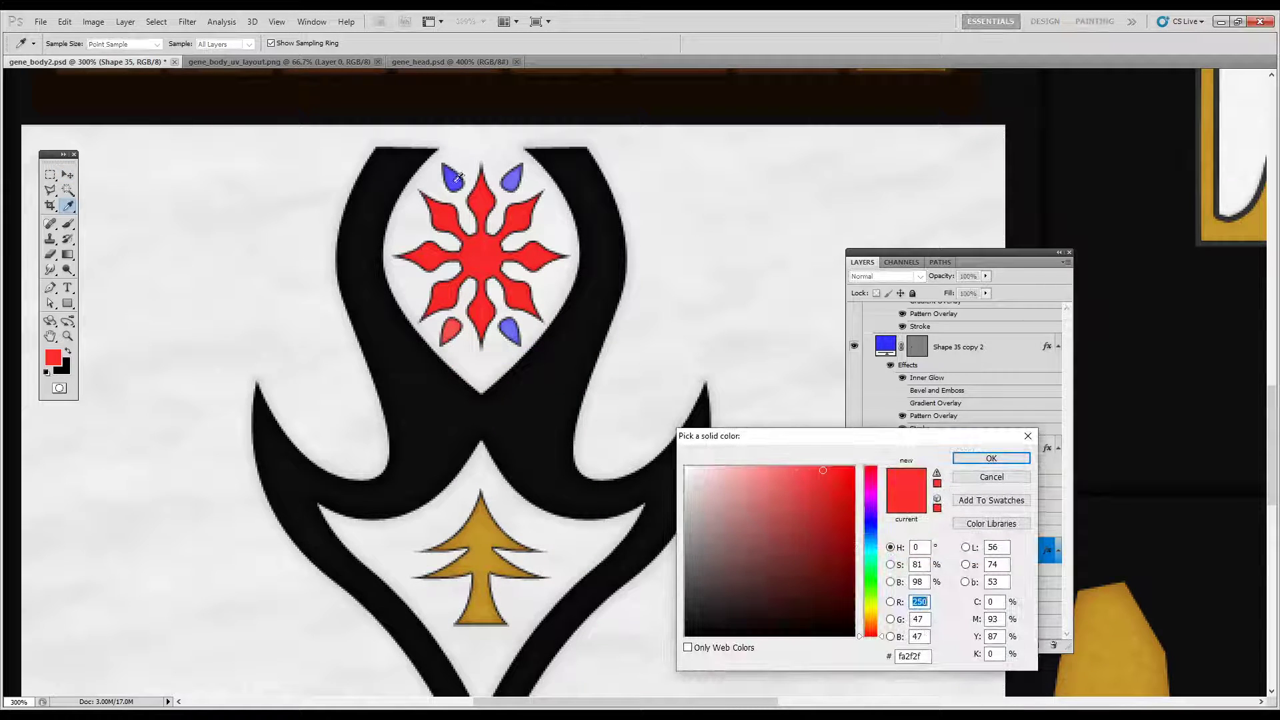
{"action": "left_click", "coordinate": [452, 179]}
{"action": "left_click", "coordinate": [990, 458]}
{"action": "key", "text": "ctrl+s"}
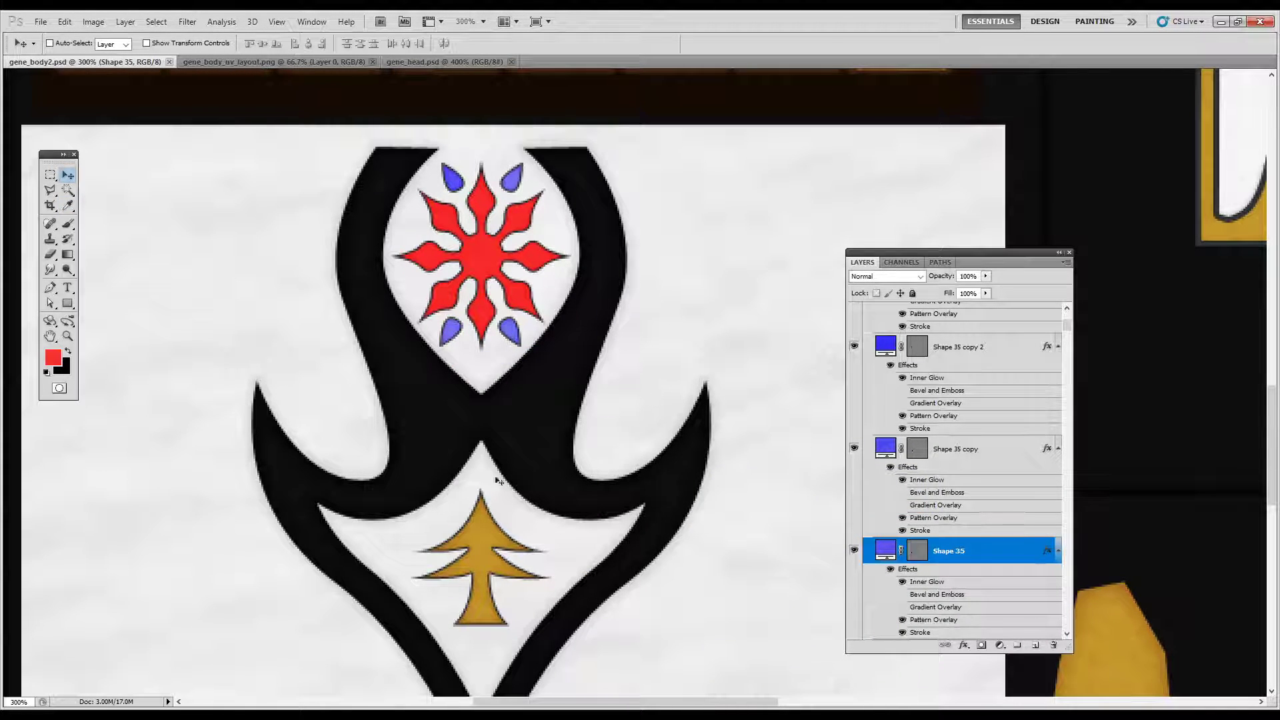
Switch to Blender, reload the gene_body2.psd texture image, and check the updated emblem on the character's trousers
{"action": "key", "text": "alt+Tab"}
{"action": "middle_click_drag", "start_coordinate": [1016, 498], "coordinate": [1011, 490]}
{"action": "scroll", "coordinate": [1017, 497], "scroll_direction": "up", "scroll_amount": 1}
{"action": "left_click_drag", "start_coordinate": [1259, 346], "coordinate": [1108, 410]}
{"action": "left_click", "coordinate": [1256, 543]}
{"action": "middle_click_drag", "start_coordinate": [1053, 467], "coordinate": [906, 413]}
{"action": "scroll", "coordinate": [1000, 469], "scroll_direction": "down", "scroll_amount": 4}
{"action": "scroll", "coordinate": [971, 424], "scroll_direction": "up", "scroll_amount": 1}
{"action": "scroll", "coordinate": [906, 413], "scroll_direction": "down", "scroll_amount": 3}
{"action": "middle_click_drag", "start_coordinate": [902, 426], "coordinate": [936, 433]}
{"action": "middle_click_drag", "start_coordinate": [849, 451], "coordinate": [963, 464]}
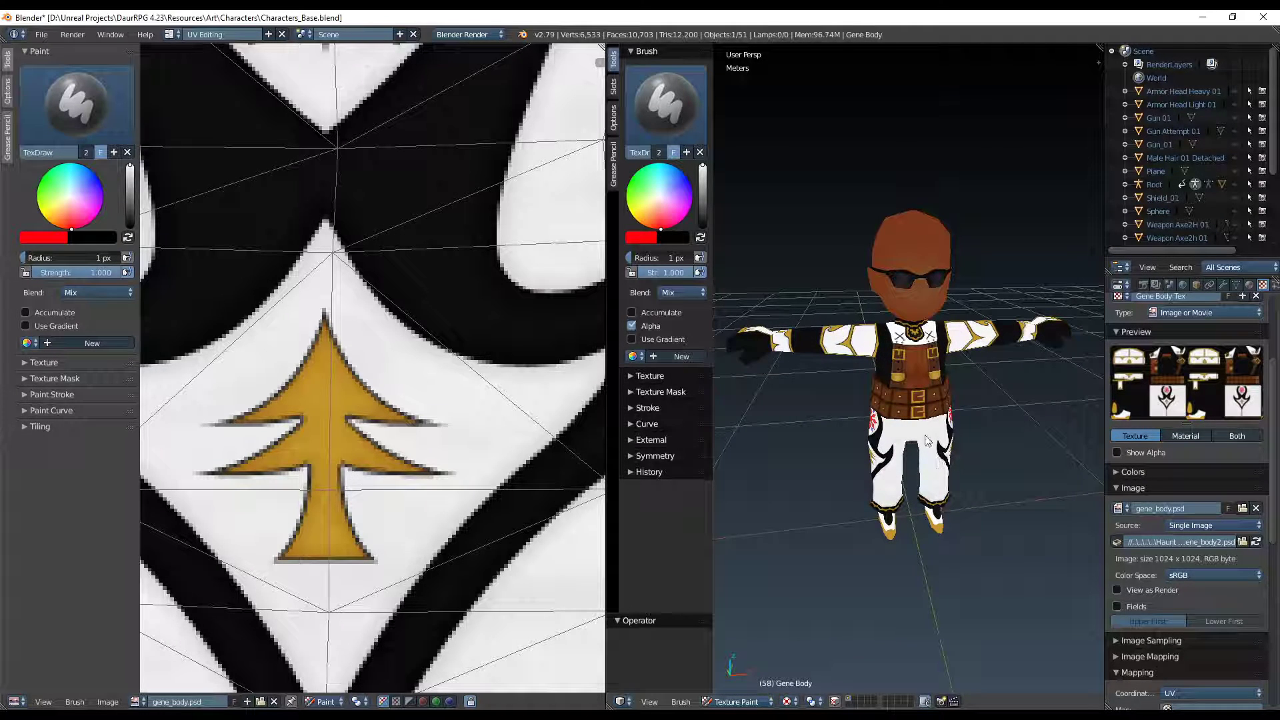
Switch to the Default screen layout and show the Gene Body mesh in Edit Mode with textured shading
{"action": "key", "text": "Tab"}
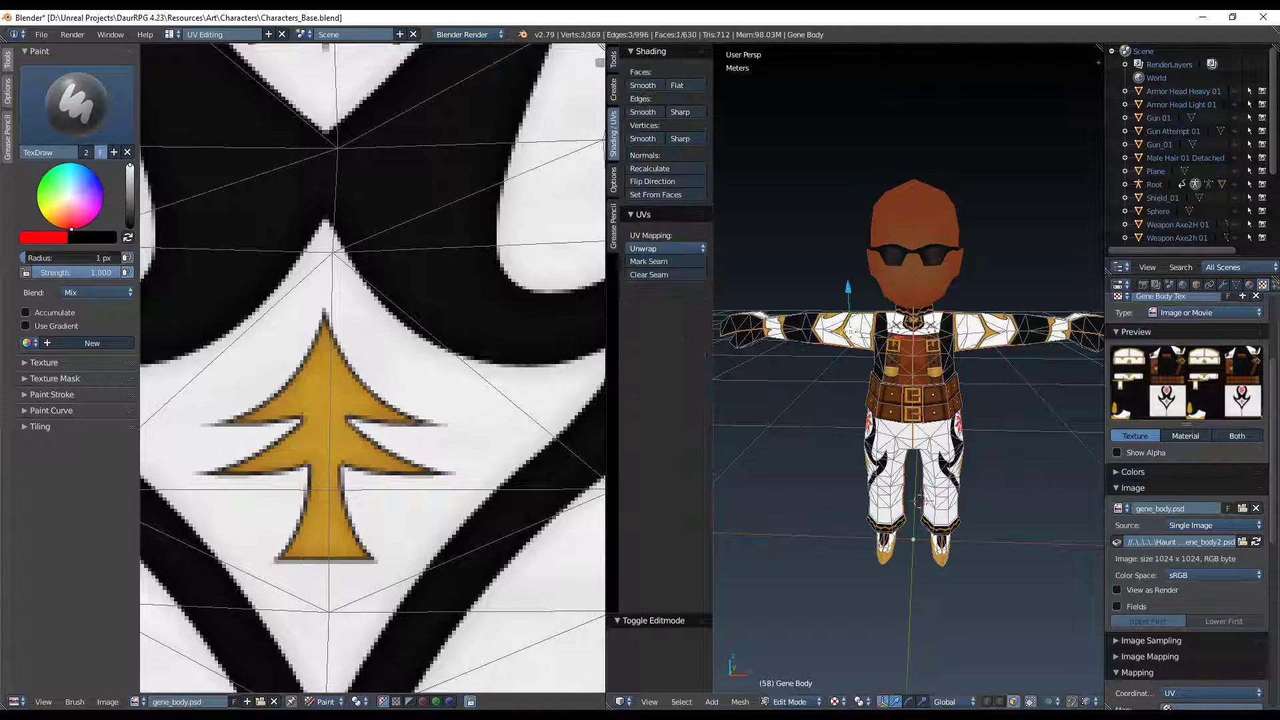
{"action": "left_click", "coordinate": [170, 34]}
{"action": "left_click", "coordinate": [200, 89]}
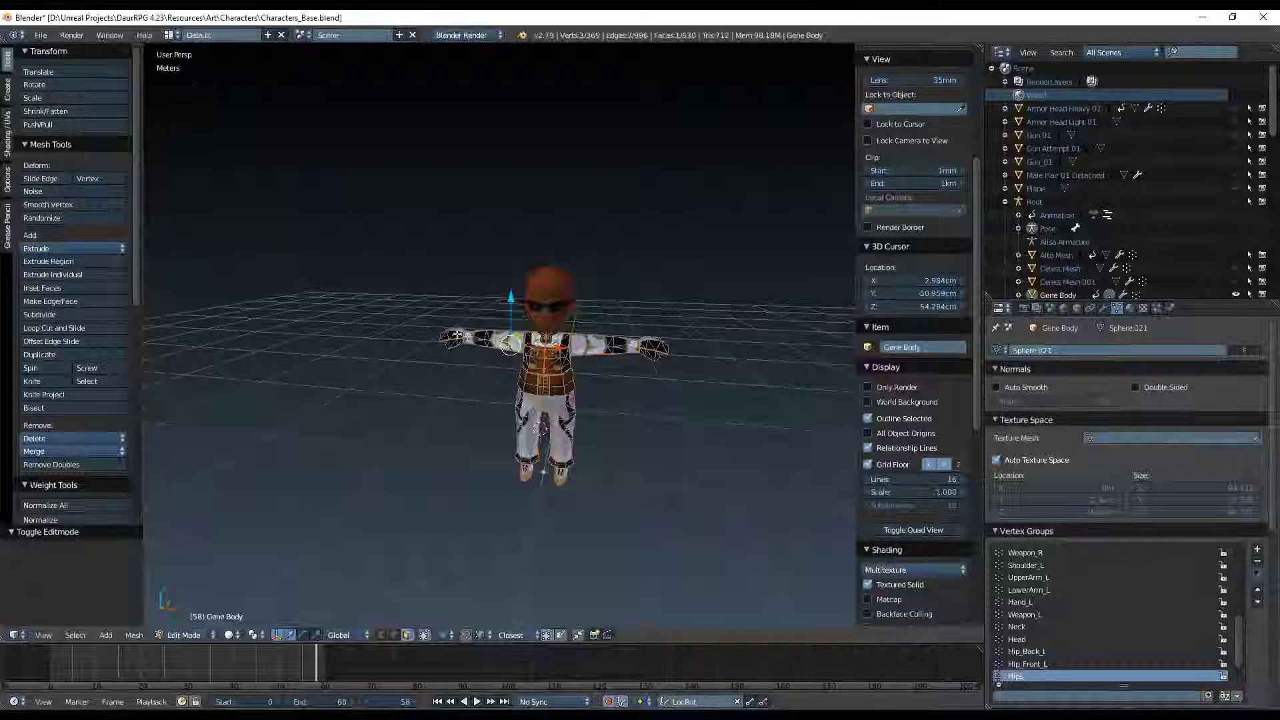
{"action": "scroll", "coordinate": [514, 335], "scroll_direction": "up", "scroll_amount": 8}
{"action": "scroll", "coordinate": [567, 373], "scroll_direction": "down", "scroll_amount": 4}
{"action": "mouse_move", "coordinate": [629, 416]}
{"action": "middle_mouse_down", "text": "shift"}
{"action": "mouse_move", "coordinate": [587, 384]}
{"action": "mouse_move", "coordinate": [601, 399]}
{"action": "middle_mouse_up", "text": "shift"}
{"action": "key", "text": "alt+z"}
{"action": "key", "text": "Tab"}
{"action": "key", "text": "Tab"}
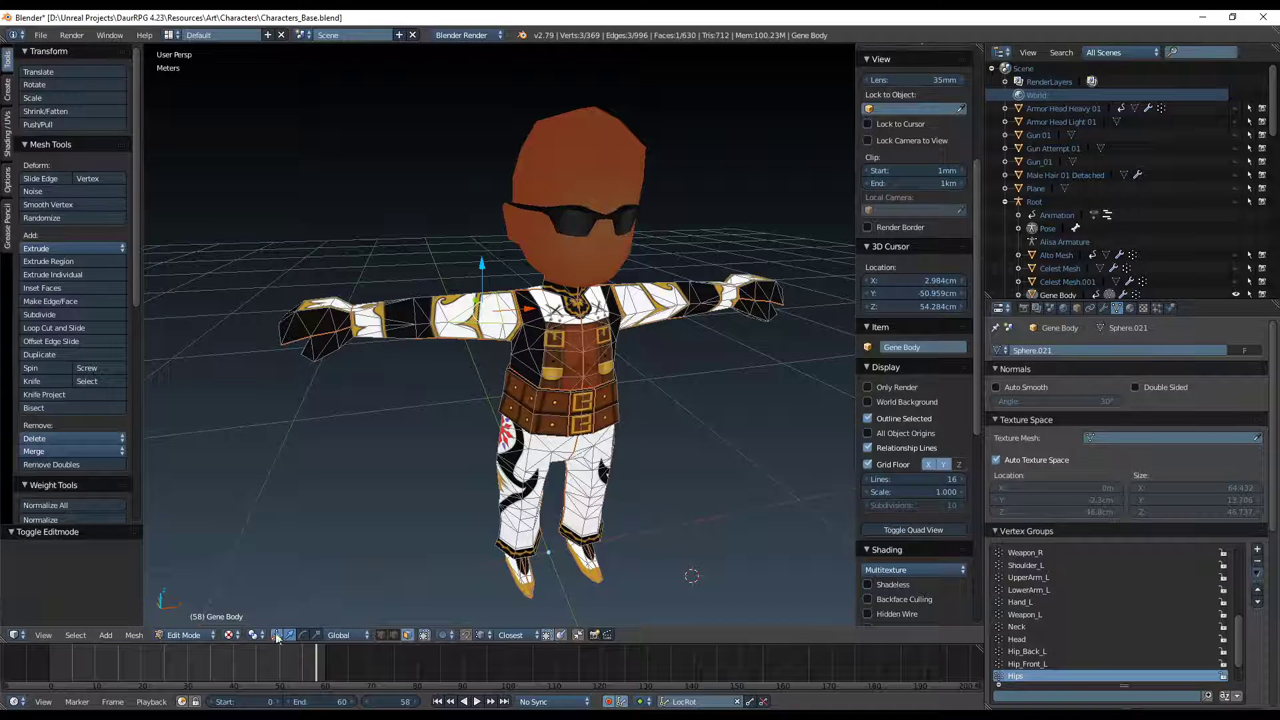
Try moving the single top vertex at the elbow end of the white upper sleeve
{"action": "right_click", "coordinate": [434, 296]}
{"action": "scroll", "coordinate": [493, 332], "scroll_direction": "up", "scroll_amount": 3}
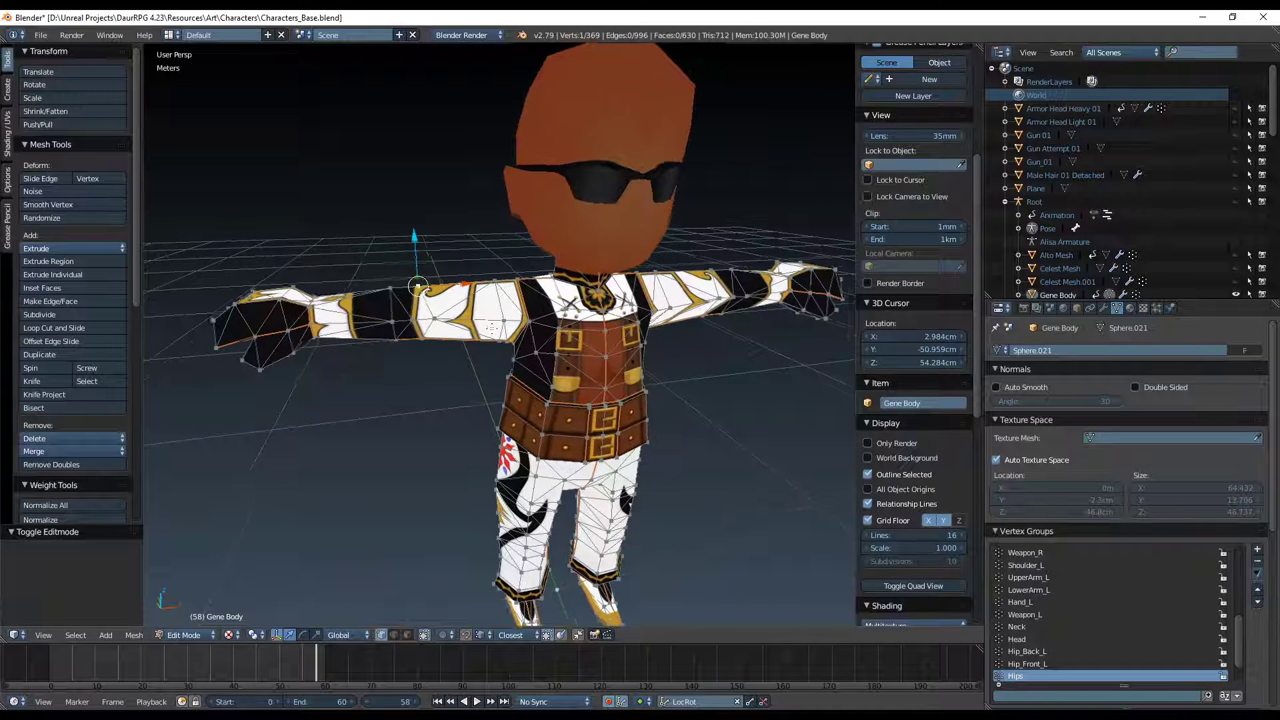
{"action": "key", "text": "g"}
{"action": "left_click", "coordinate": [507, 338]}
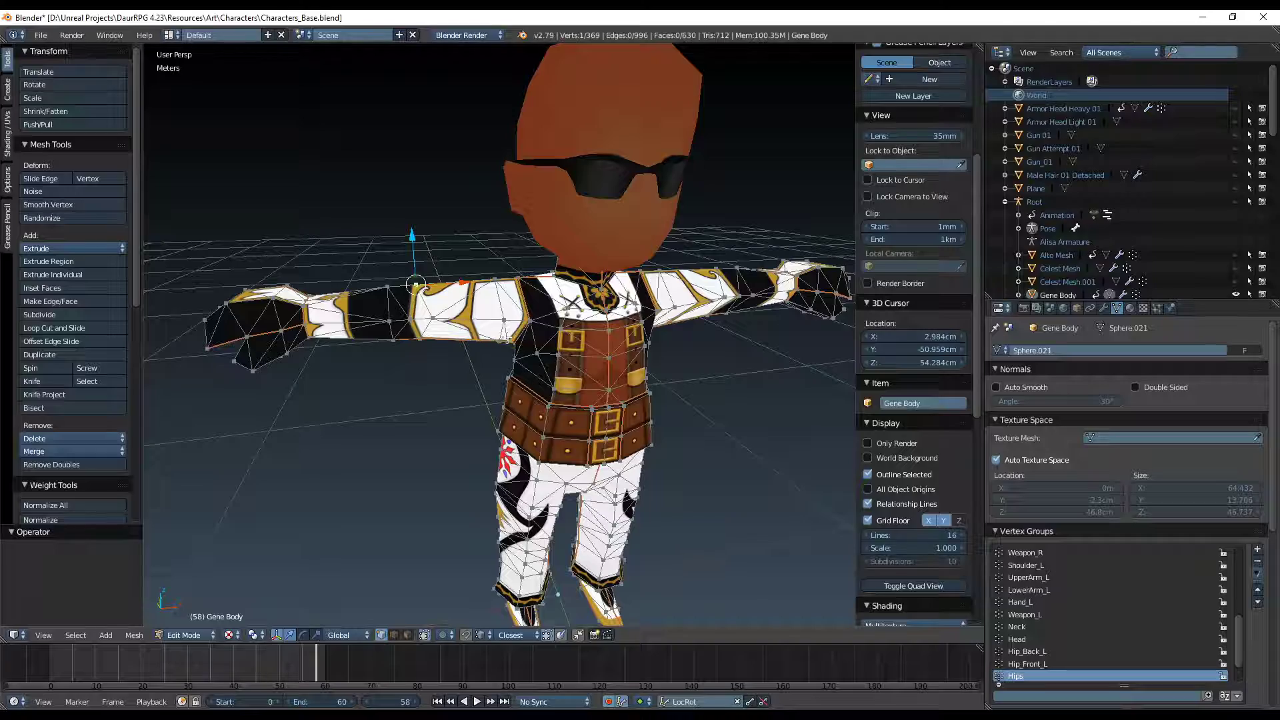
Select the vertices around the shoulder end of the white sleeve and try scaling them about 1.33 along global Z
{"action": "right_click", "coordinate": [504, 323]}
{"action": "middle_click_drag", "start_coordinate": [504, 326], "coordinate": [670, 337]}
{"action": "right_click", "coordinate": [496, 283], "text": "shift"}
{"action": "right_click", "coordinate": [504, 341], "text": "shift"}
{"action": "right_click", "coordinate": [477, 332], "text": "shift"}
{"action": "middle_click_drag", "start_coordinate": [581, 353], "coordinate": [497, 340]}
{"action": "key", "text": "s"}
{"action": "key", "text": "x"}
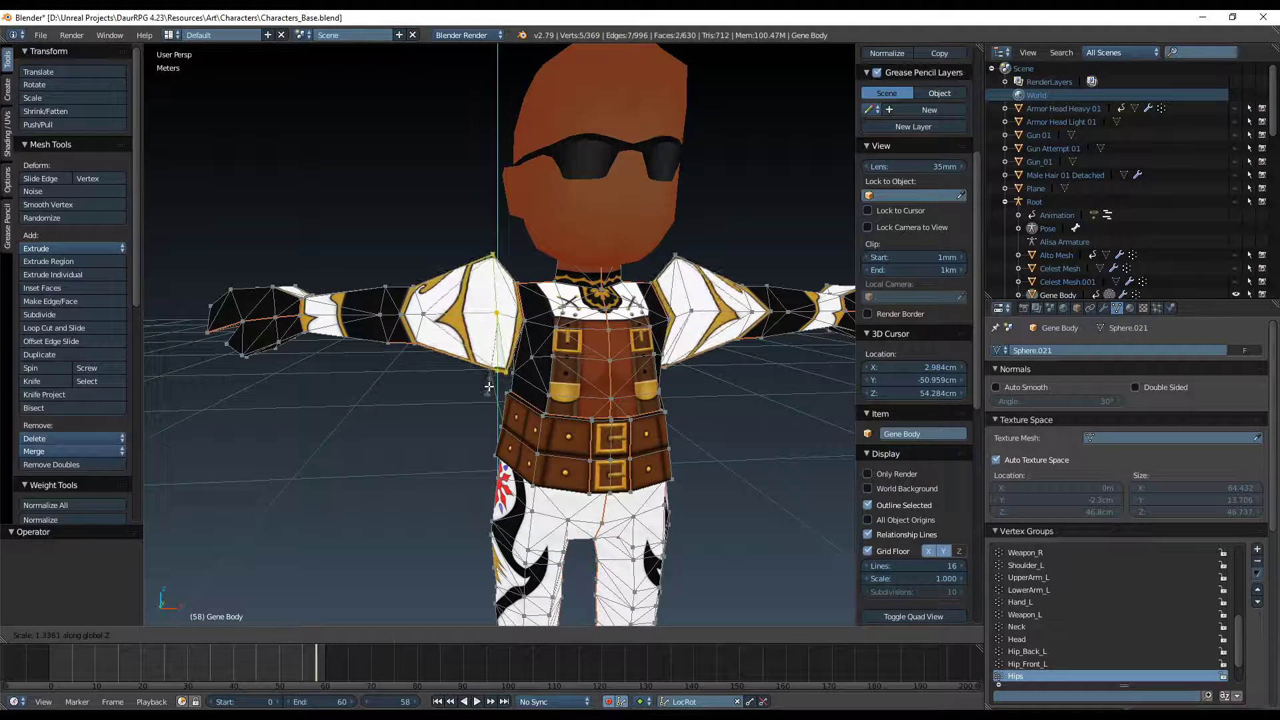
{"action": "left_click", "coordinate": [499, 372]}
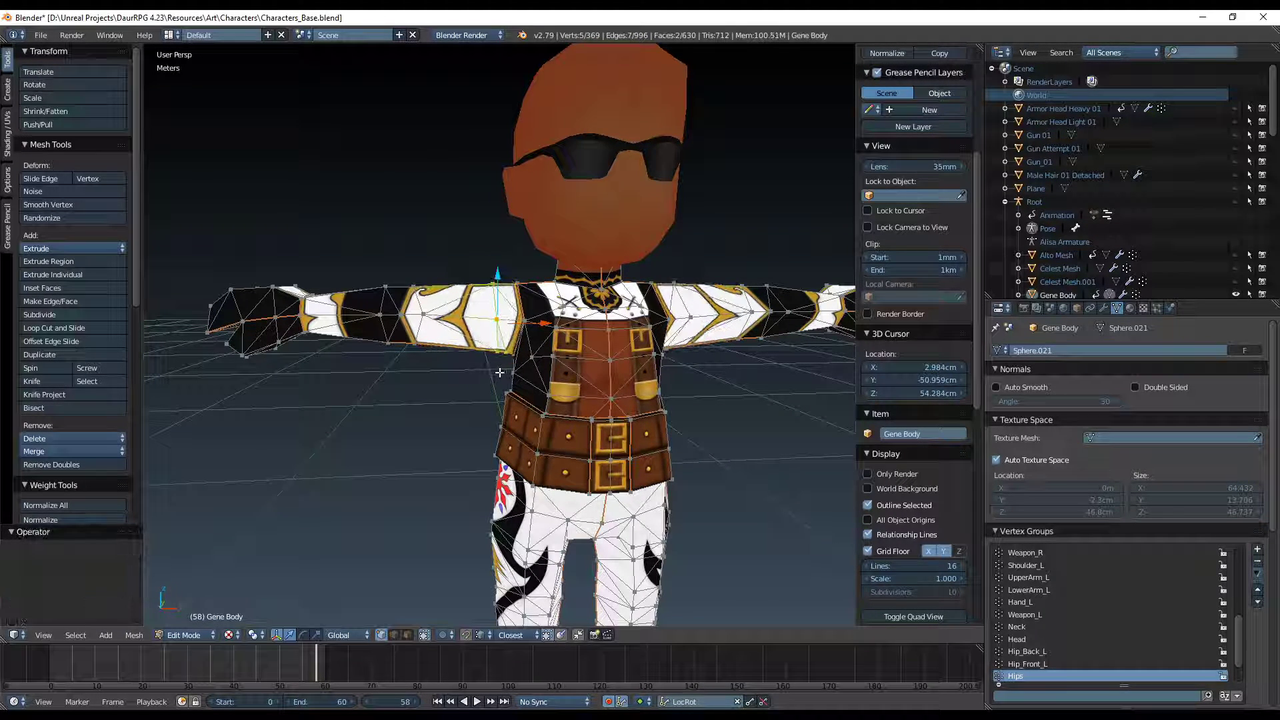
Grow the selection over the white sleeve, try scaling it, and undo the scaling
{"action": "key", "text": "s"}
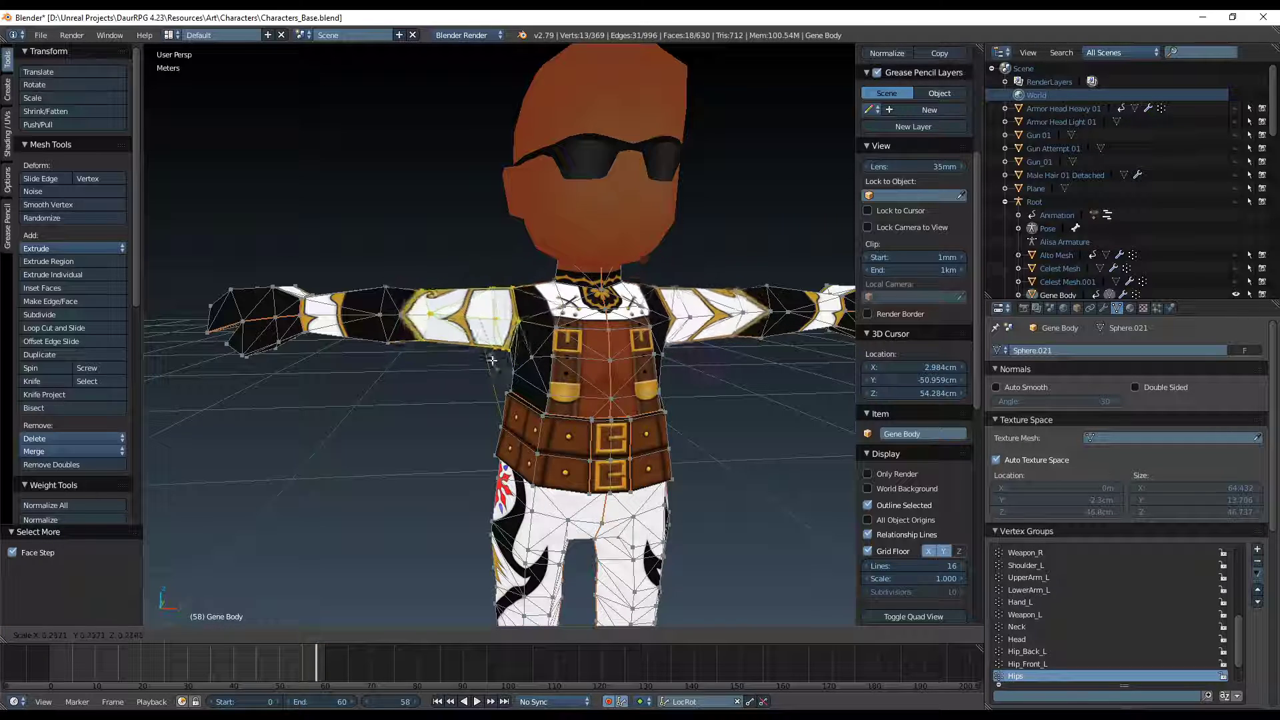
{"action": "left_click", "coordinate": [454, 384]}
{"action": "key", "text": "ctrl+z"}
Reduce the selection to the sleeve's shoulder end and try enlarging it uniformly by 1.232
{"action": "key", "text": "b"}
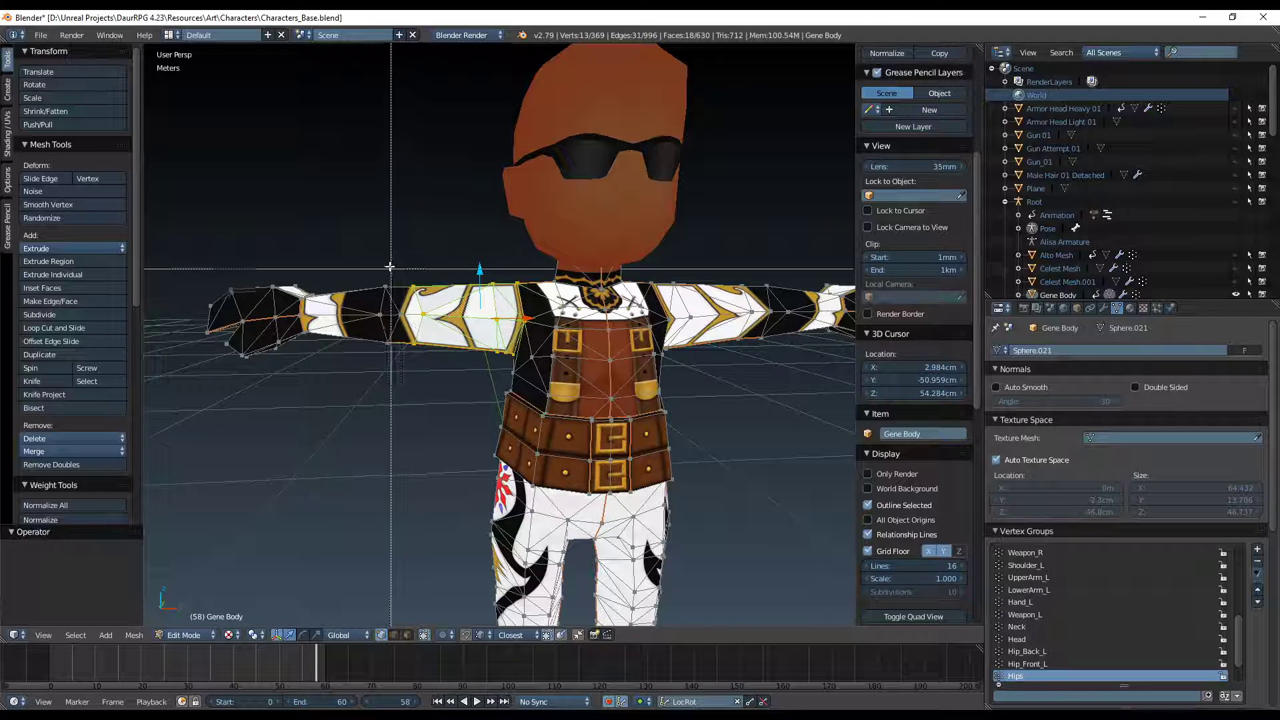
{"action": "middle_click_drag", "start_coordinate": [405, 399], "coordinate": [603, 330]}
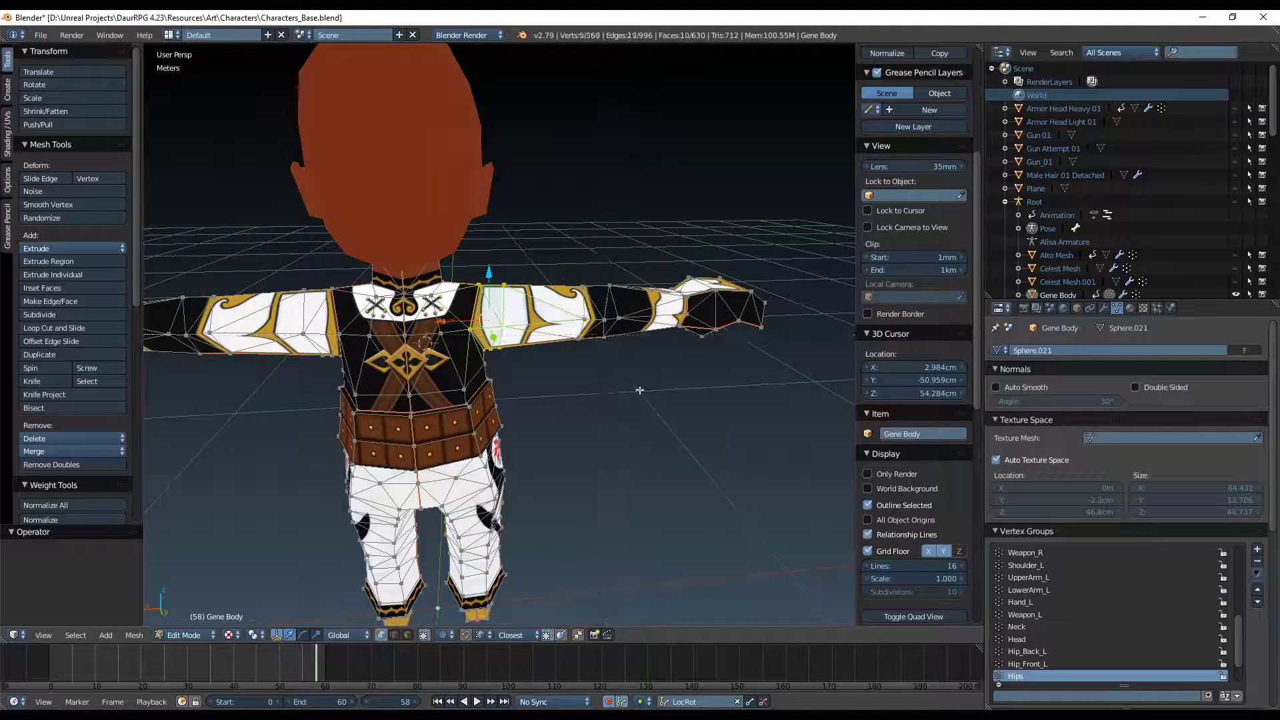
{"action": "middle_click_drag", "start_coordinate": [639, 390], "coordinate": [375, 371]}
{"action": "key", "text": "s"}
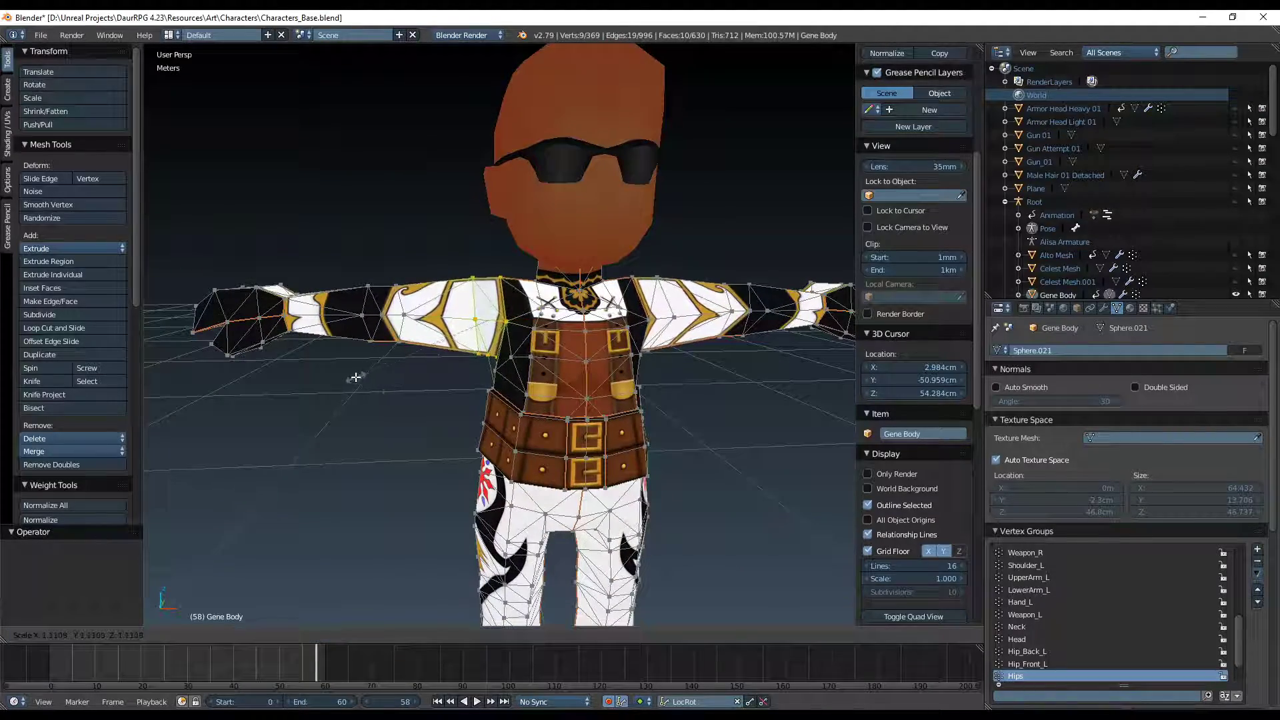
{"action": "left_click", "coordinate": [338, 374]}
{"action": "scroll", "coordinate": [593, 400], "scroll_direction": "down", "scroll_amount": 1}
{"action": "middle_click_drag", "start_coordinate": [596, 404], "coordinate": [520, 437]}
{"action": "scroll", "coordinate": [521, 437], "scroll_direction": "down", "scroll_amount": 2}
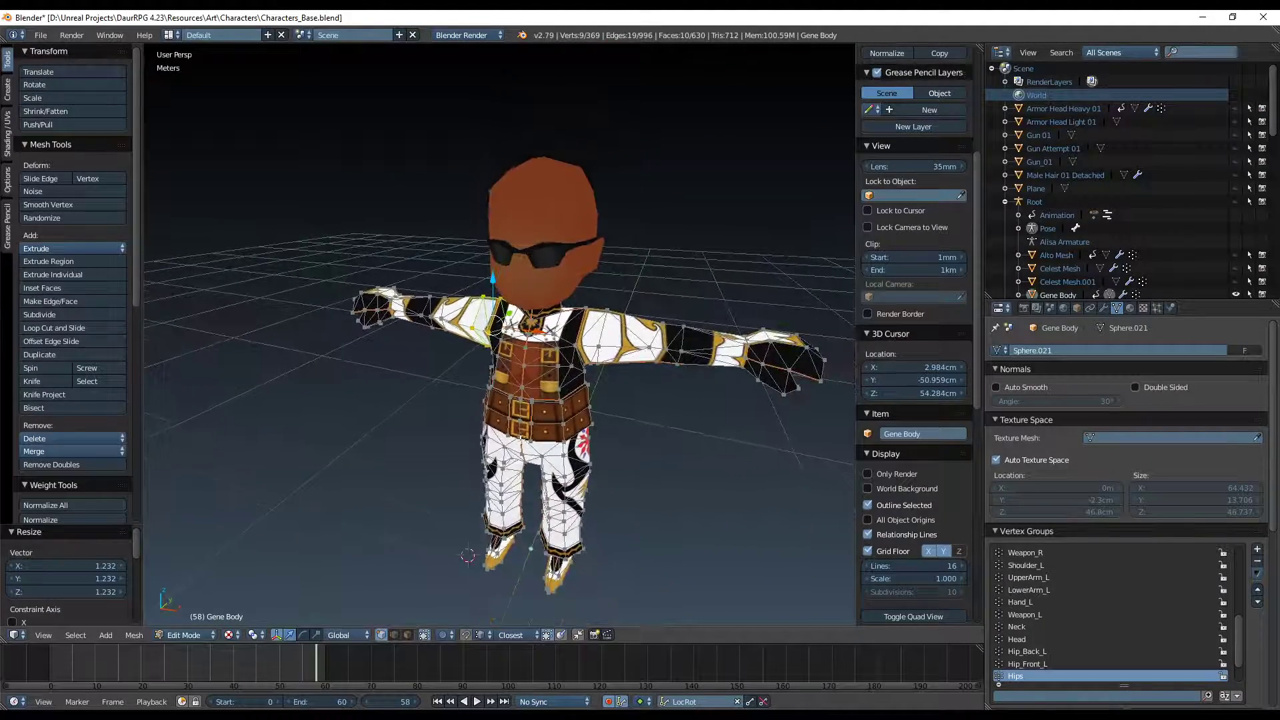
Try another scaling of the sleeve's shoulder end from the front and undo the size changes
{"action": "middle_click_drag", "start_coordinate": [453, 320], "coordinate": [597, 395]}
{"action": "key", "text": "s"}
{"action": "left_click", "coordinate": [557, 418]}
{"action": "key", "text": "ctrl+z"}
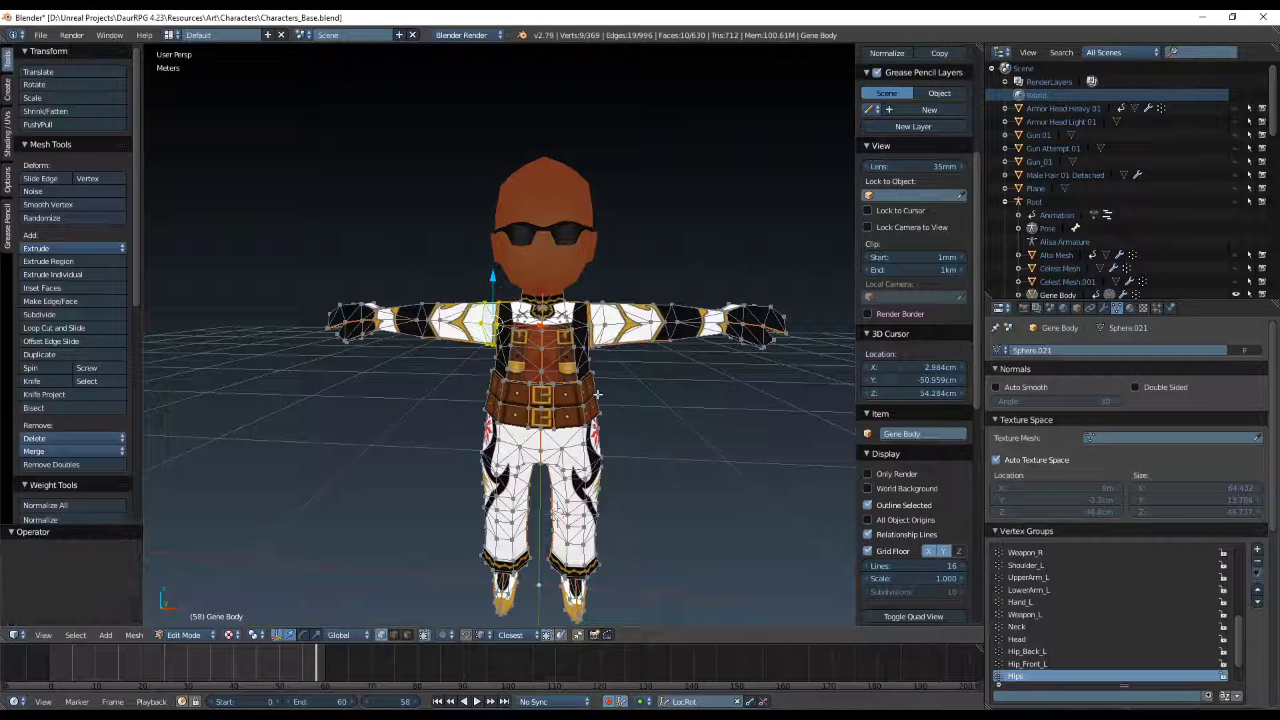
Select the entire head mesh, try scaling it uniformly by 1.653, and raise it 12.7 cm along Z
{"action": "key", "text": "Tab"}
{"action": "right_click", "coordinate": [541, 179]}
{"action": "key", "text": "Tab"}
{"action": "key", "text": "a"}
{"action": "key", "text": "a"}
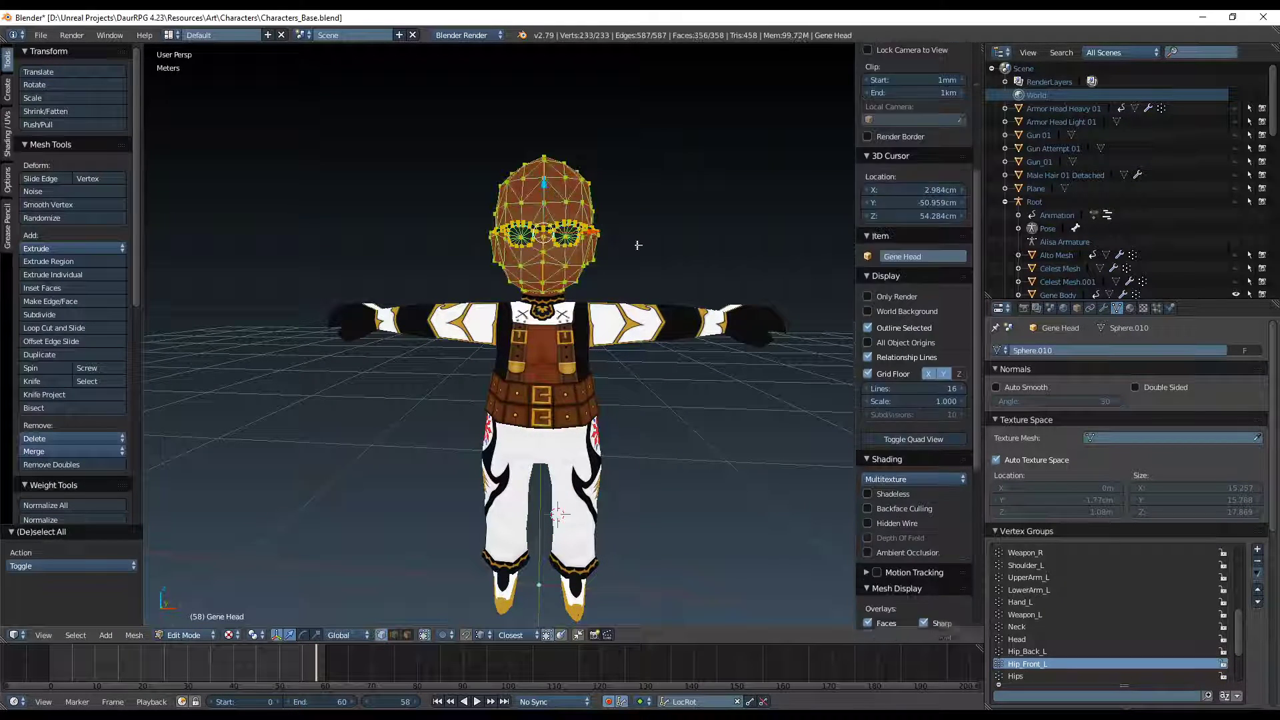
{"action": "key", "text": "s"}
{"action": "left_click", "coordinate": [662, 325]}
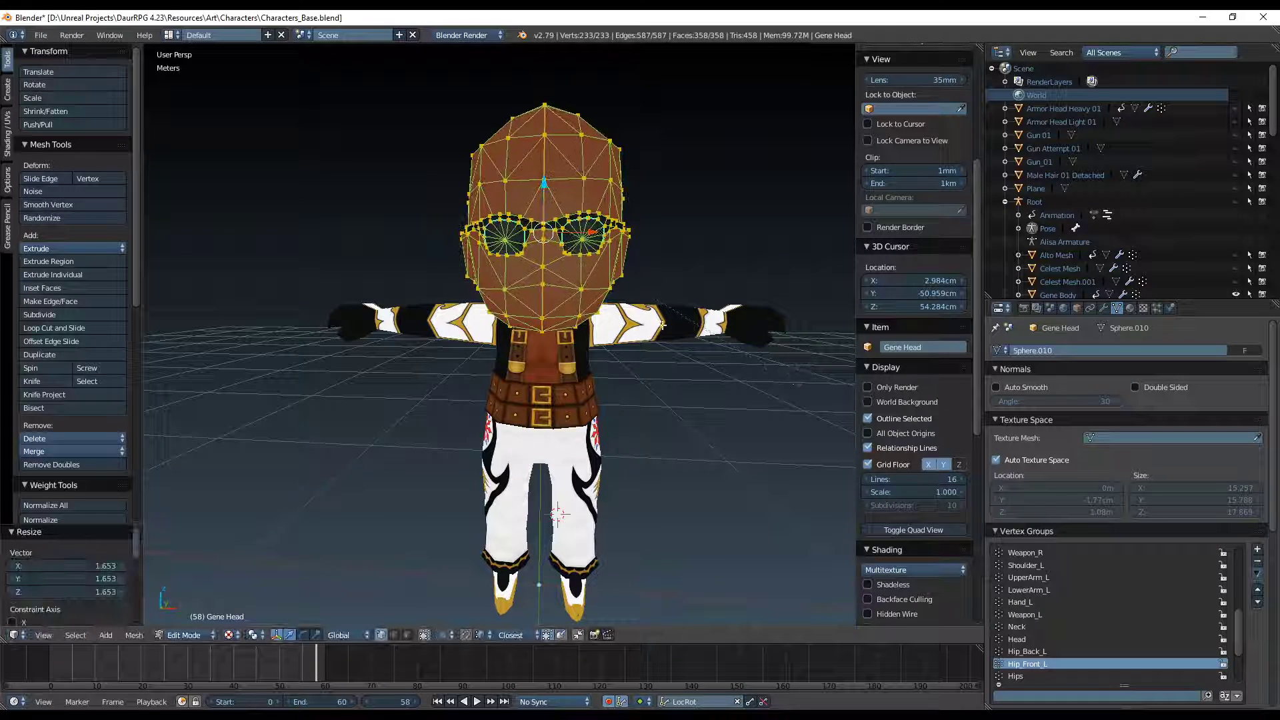
{"action": "left_click_drag", "start_coordinate": [544, 188], "coordinate": [544, 132]}
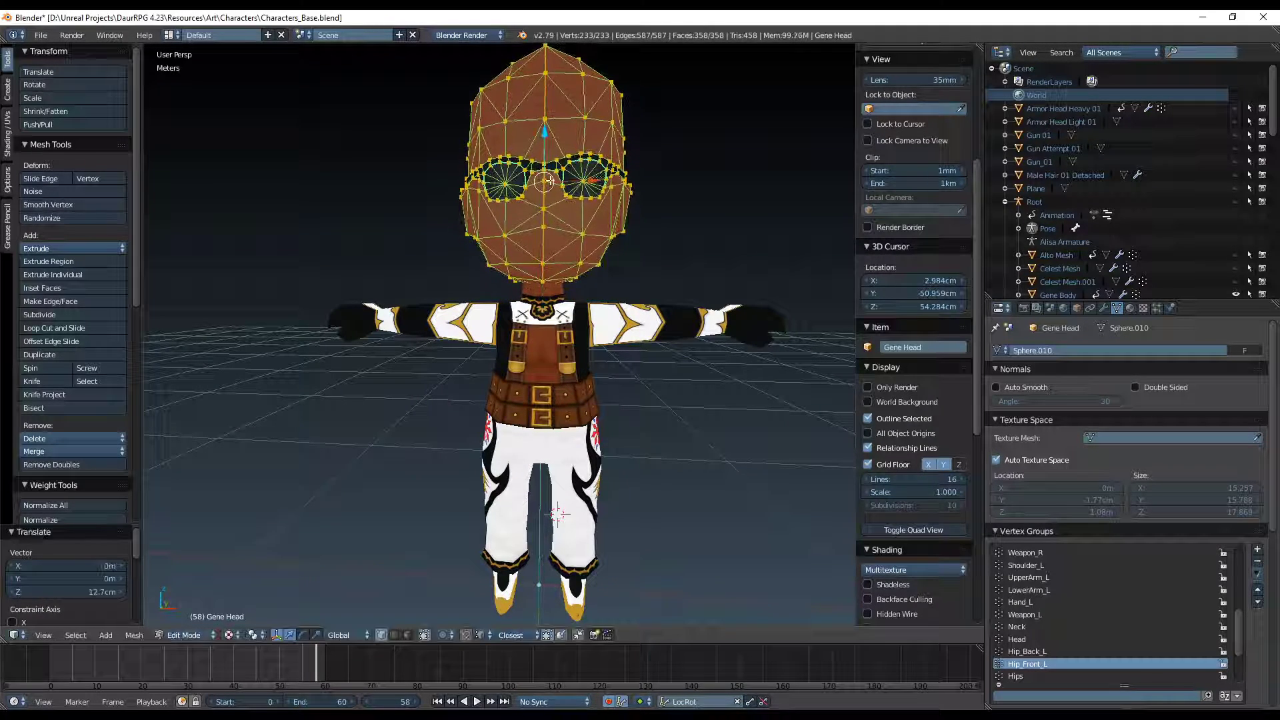
Leave Edit Mode and step back and forth through the history to undo the head's enlargement and move
{"action": "key", "text": "Tab"}
{"action": "middle_click_drag", "start_coordinate": [614, 394], "coordinate": [582, 381]}
{"action": "key", "text": "ctrl+z"}
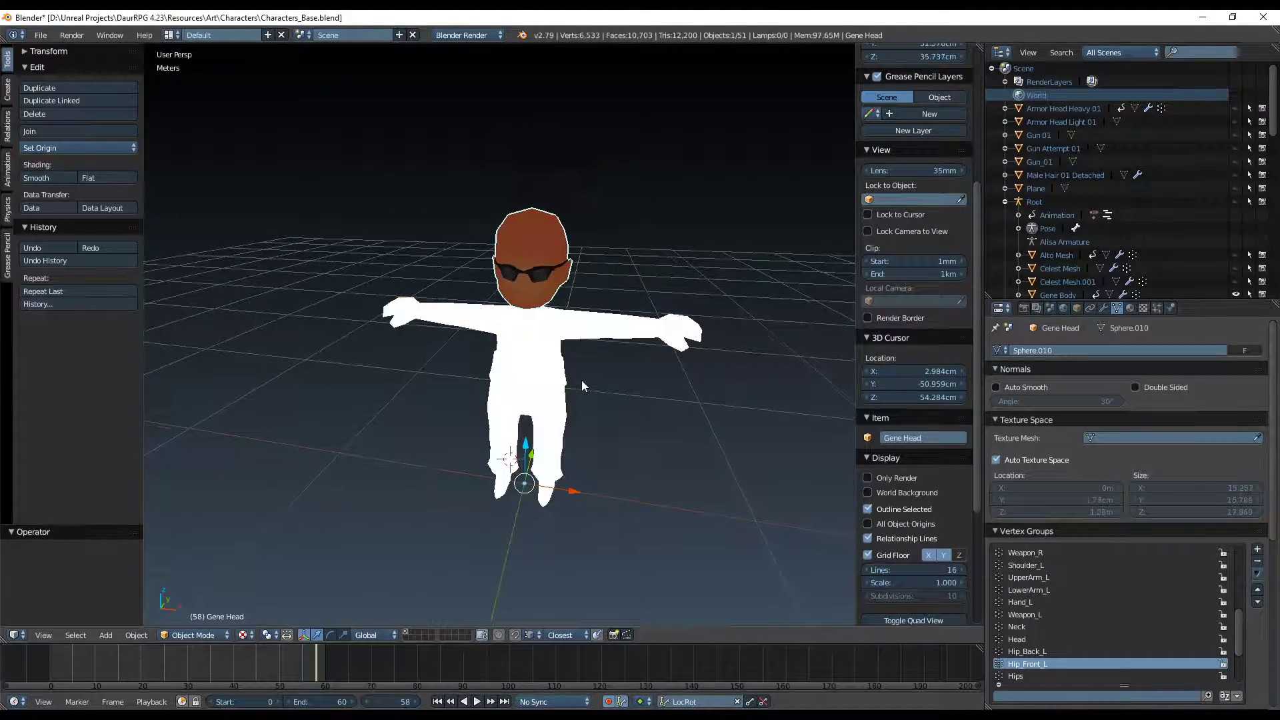
{"action": "key", "text": "ctrl+shift+z"}
{"action": "key", "text": "ctrl+z"}
{"action": "key", "text": "ctrl+shift+z"}
{"action": "key", "text": "ctrl+z"}
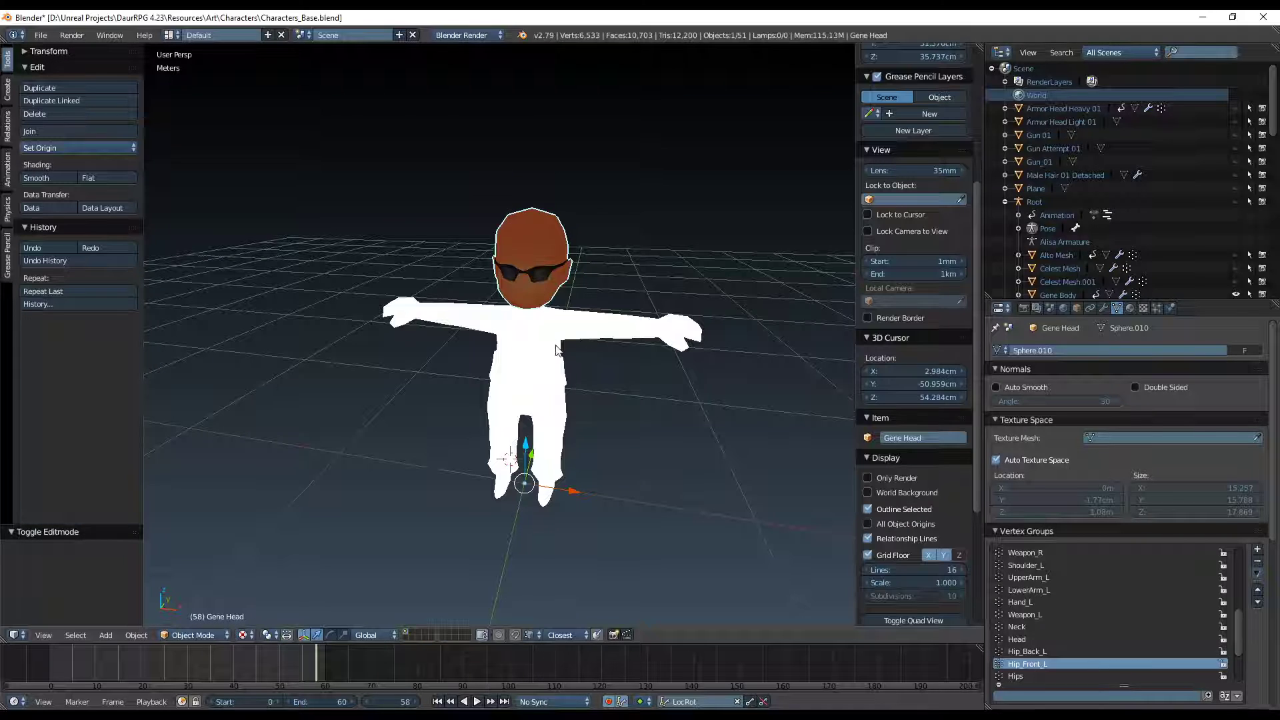
Make the body active and step through undo and redo to restore its texture display, then clear the object selection
{"action": "key", "text": "a"}
{"action": "key", "text": "Tab"}
{"action": "key", "text": "Tab"}
{"action": "right_click", "coordinate": [572, 320]}
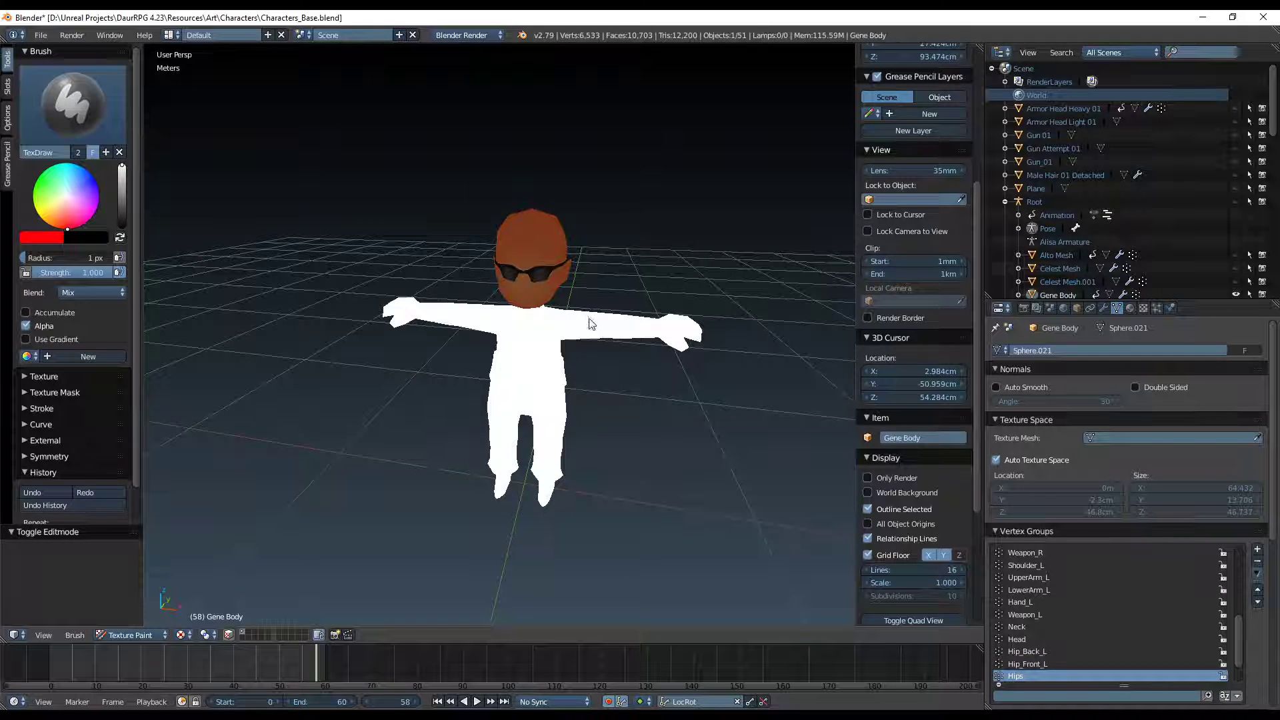
{"action": "key", "text": "ctrl+z"}
{"action": "key", "text": "ctrl+shift+z"}
{"action": "key", "text": "ctrl+z"}
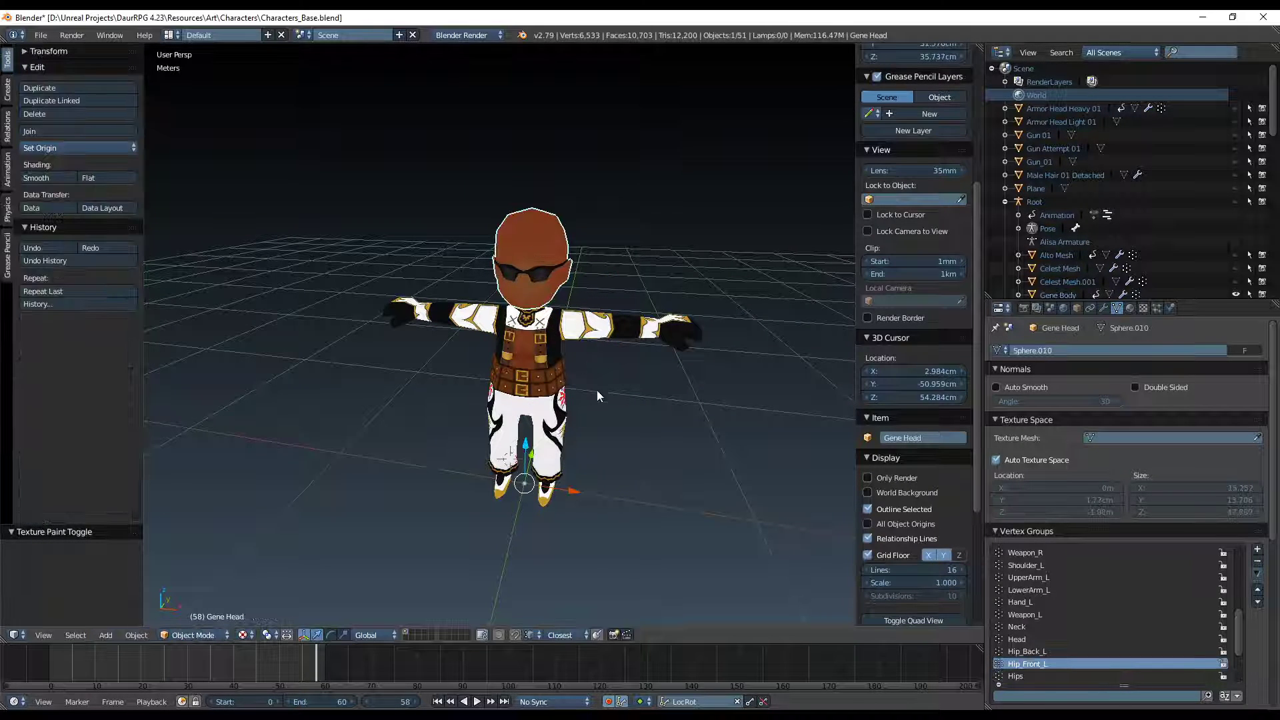
{"action": "scroll", "coordinate": [587, 364], "scroll_direction": "up", "scroll_amount": 2}
{"action": "key", "text": "a"}
{"action": "scroll", "coordinate": [578, 341], "scroll_direction": "up", "scroll_amount": 3}
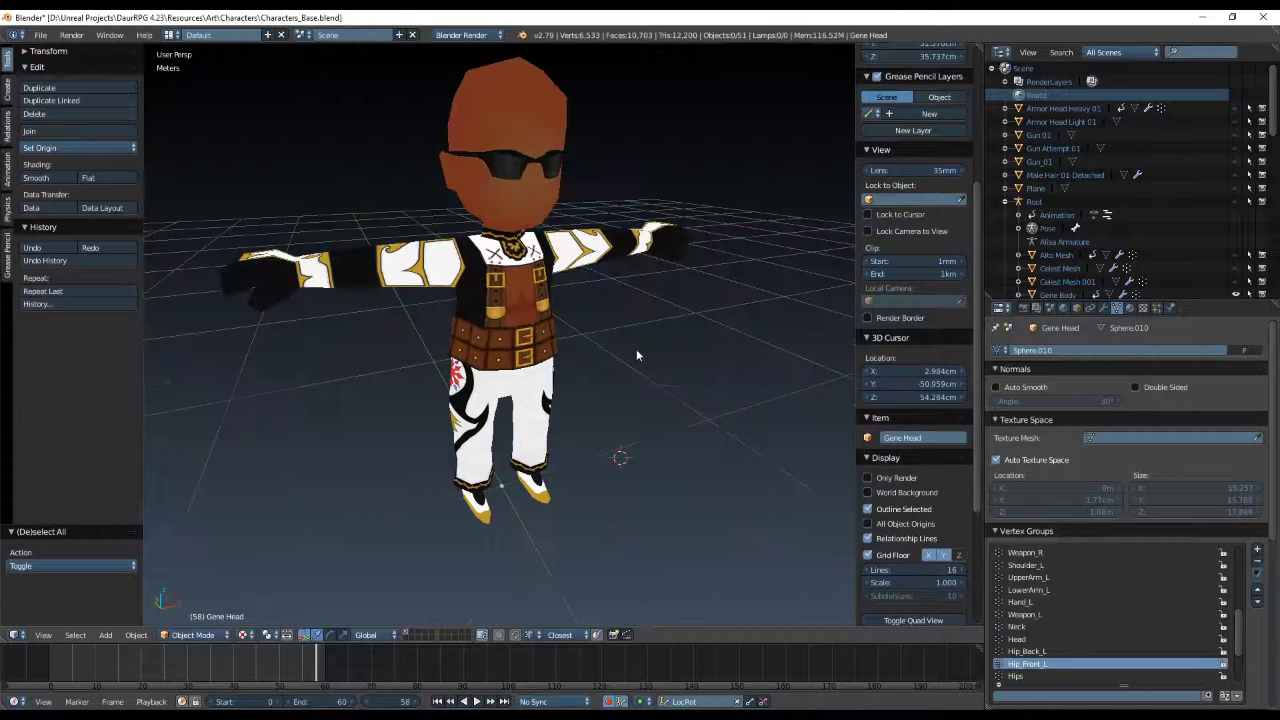
Open the body mesh in Edit Mode and deselect all of its vertices
{"action": "middle_click_drag", "start_coordinate": [635, 350], "coordinate": [541, 335]}
{"action": "key", "text": "Tab"}
{"action": "key", "text": "Tab"}
{"action": "right_click", "coordinate": [524, 349]}
{"action": "key", "text": "Tab"}
{"action": "right_click", "coordinate": [506, 327]}
{"action": "key", "text": "a"}
{"action": "key", "text": "a"}
{"action": "key", "text": "a"}
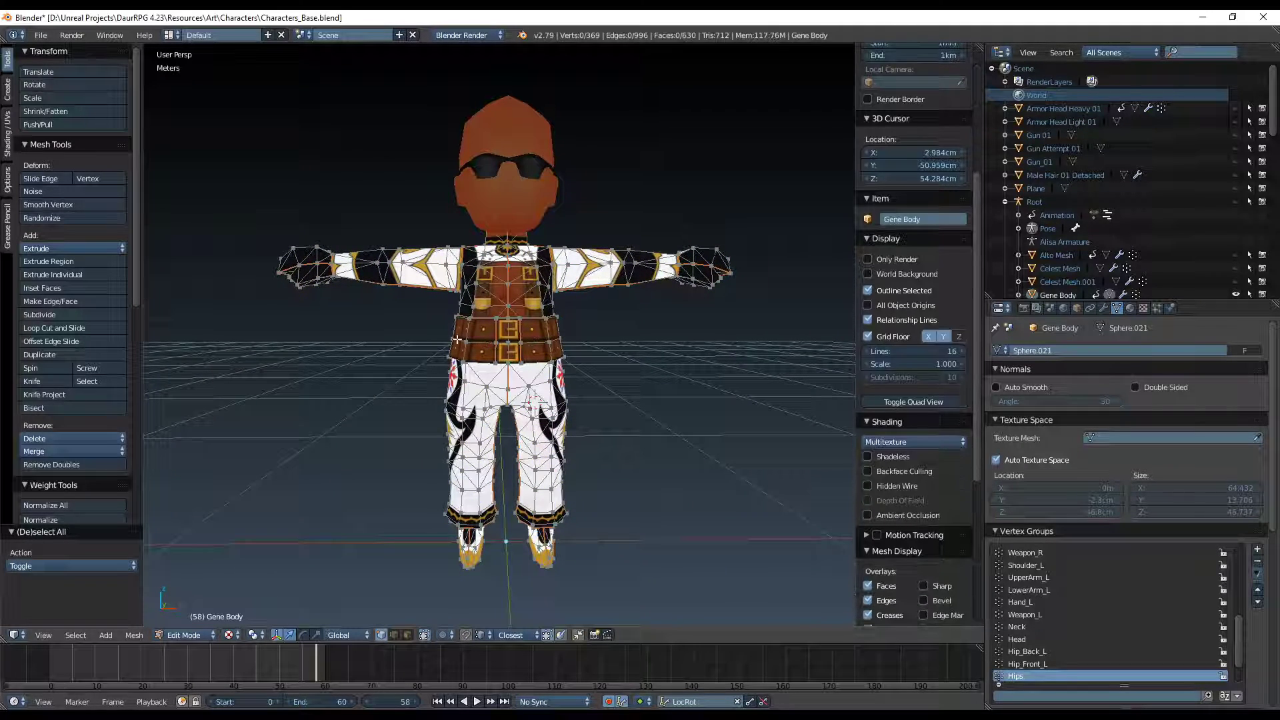
Circle-select the ring of vertices around the middle of the belt, front and back
{"action": "key", "text": "c"}
{"action": "left_click_drag", "start_coordinate": [460, 339], "coordinate": [480, 339]}
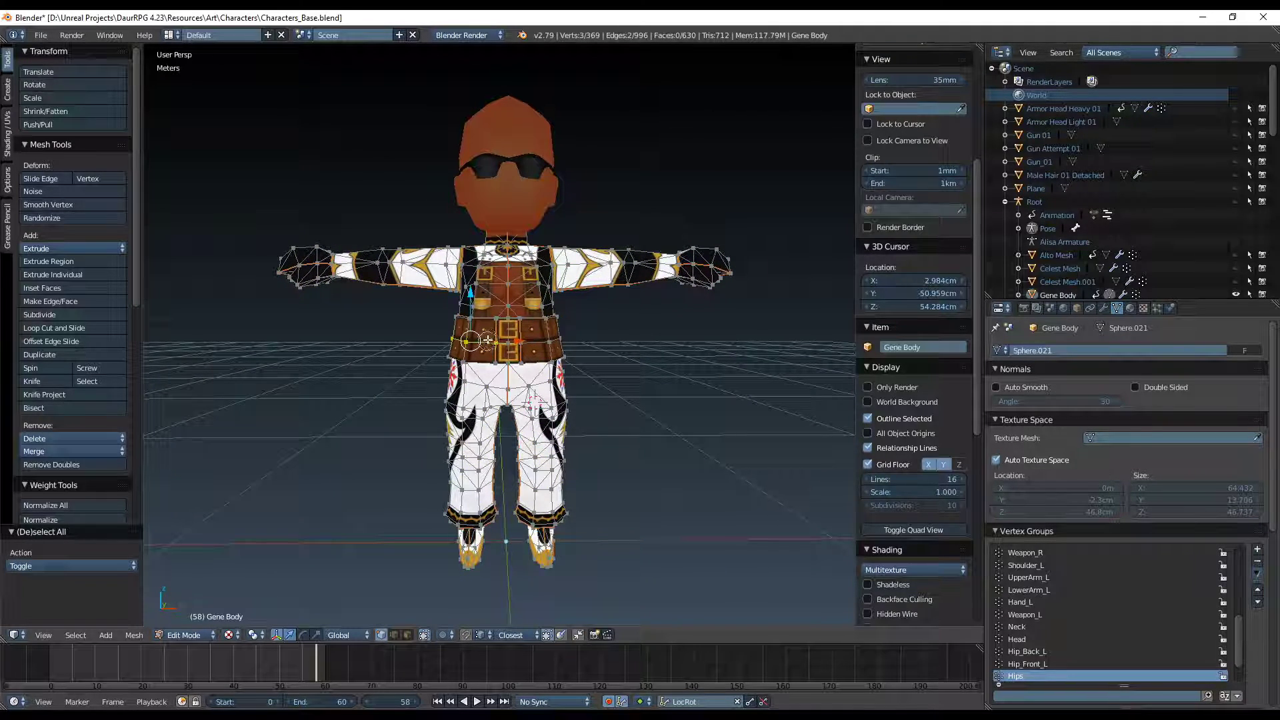
{"action": "middle_click_drag", "start_coordinate": [669, 348], "coordinate": [373, 338]}
{"action": "key", "text": "c"}
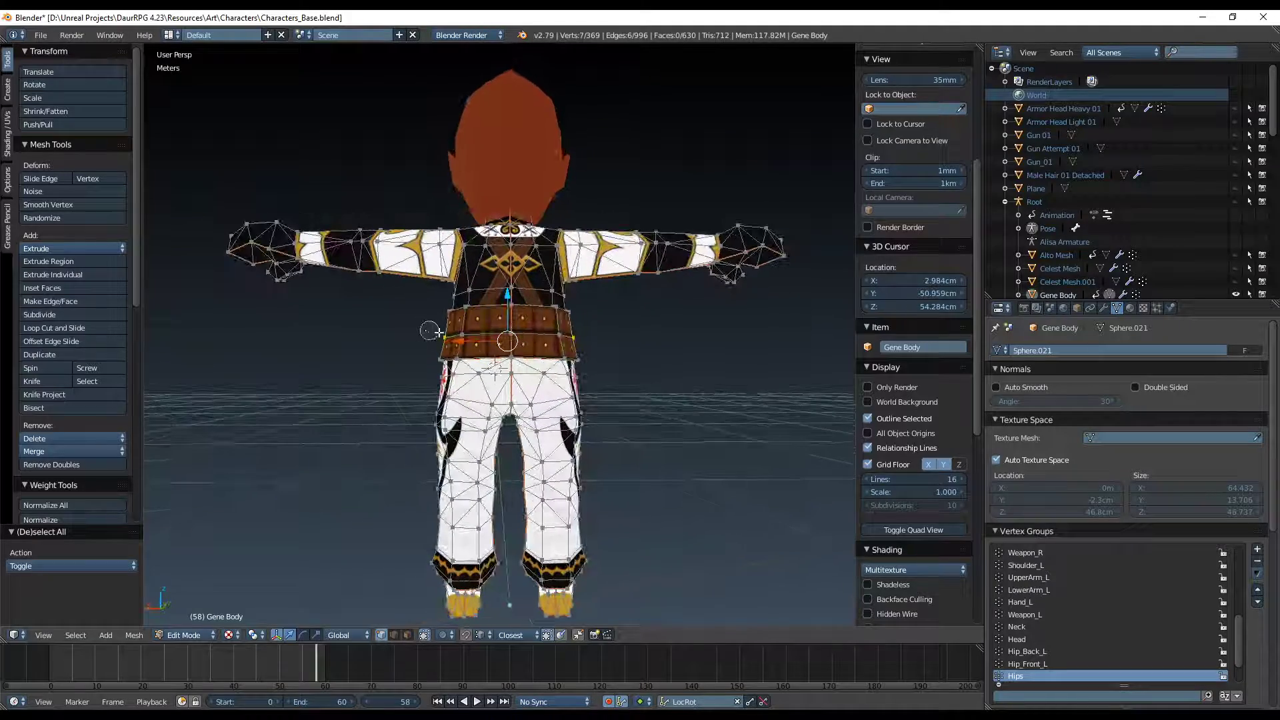
{"action": "middle_click_drag", "start_coordinate": [561, 340], "coordinate": [496, 378]}
Try scaling the belt's middle ring along X and then uniformly, undoing each attempt
{"action": "key", "text": "s"}
{"action": "key", "text": "x"}
{"action": "left_click", "coordinate": [452, 371]}
{"action": "key", "text": "ctrl+z"}
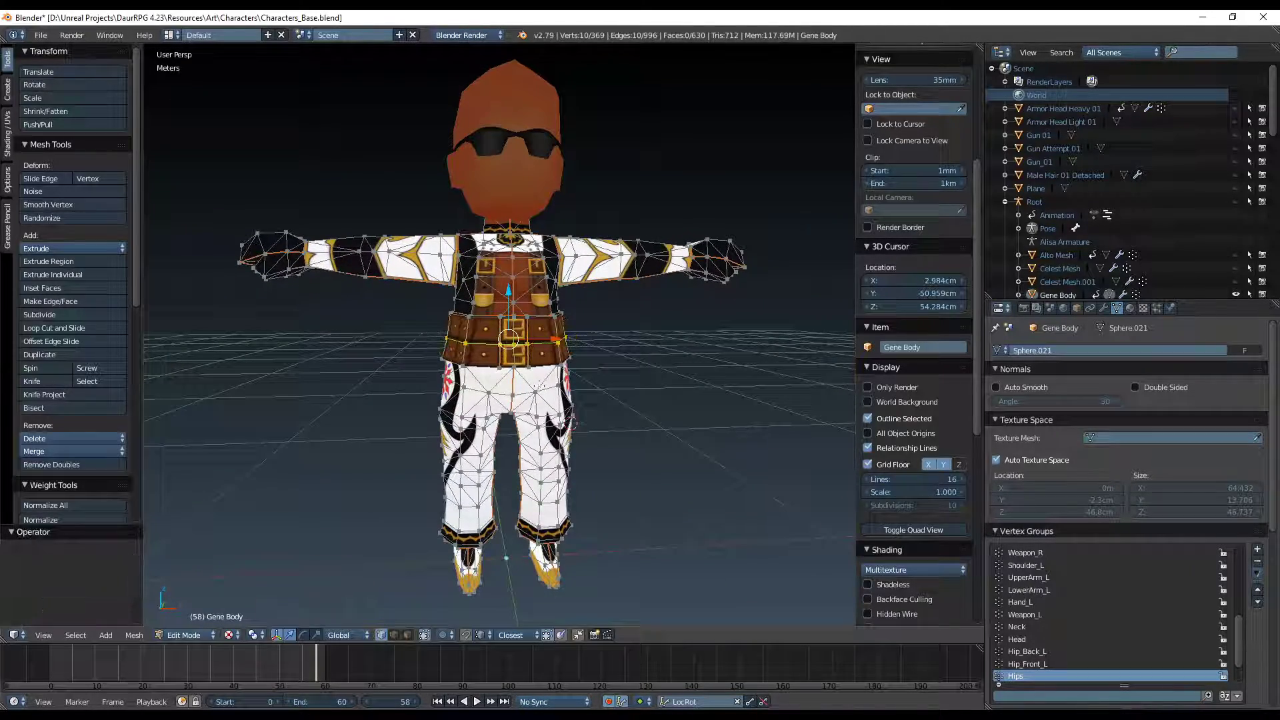
{"action": "key", "text": "s"}
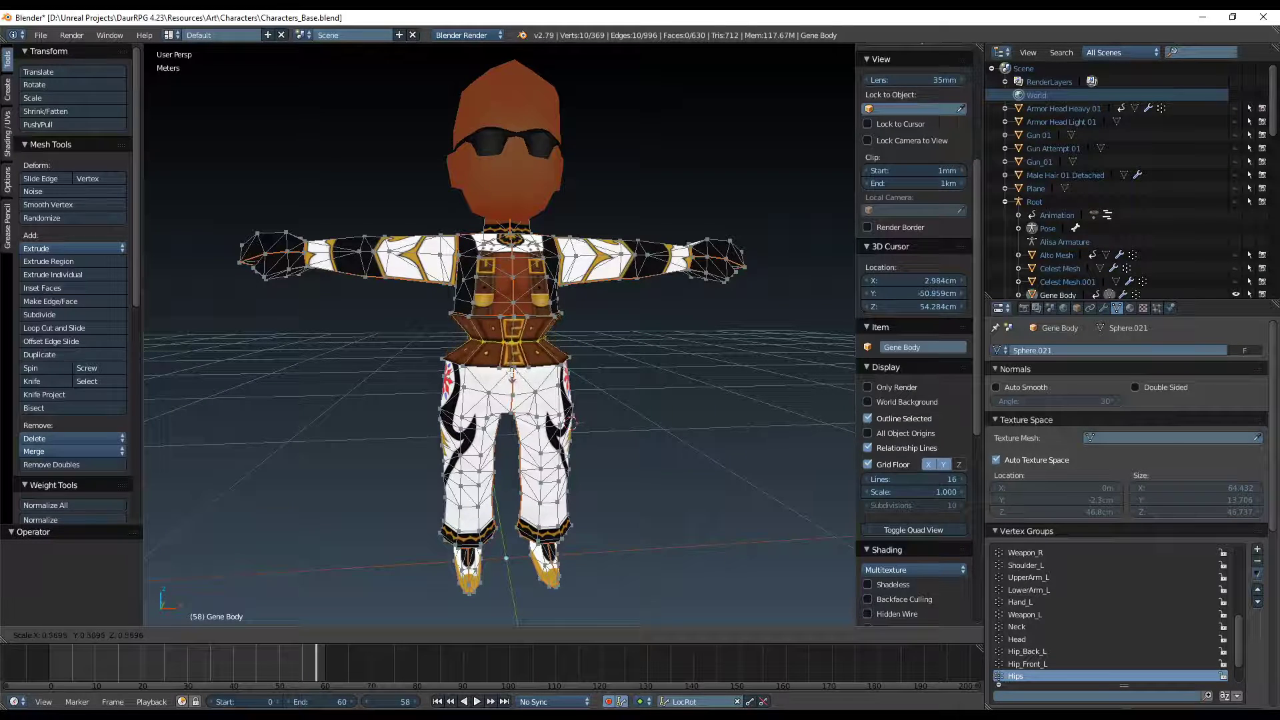
{"action": "left_click", "coordinate": [512, 373]}
{"action": "scroll", "coordinate": [520, 377], "scroll_direction": "down", "scroll_amount": 2}
{"action": "key", "text": "ctrl+z"}
{"action": "mouse_move", "coordinate": [533, 394]}
{"action": "middle_mouse_down"}
{"action": "mouse_move", "coordinate": [537, 381]}
{"action": "mouse_move", "coordinate": [540, 400]}
{"action": "middle_mouse_up"}
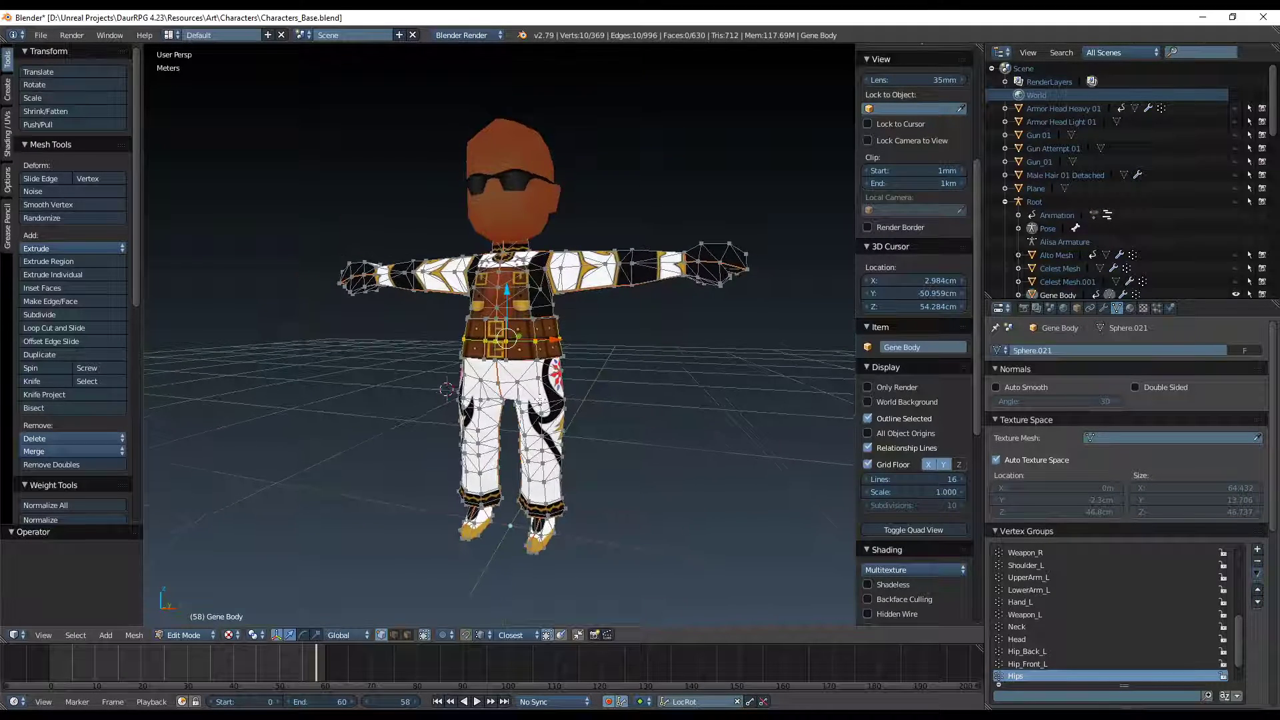
Select the vertices of both shoes, try scaling them uniformly, and undo the scaling
{"action": "right_click", "coordinate": [519, 551]}
{"action": "key", "text": "ctrl+KP_Add"}
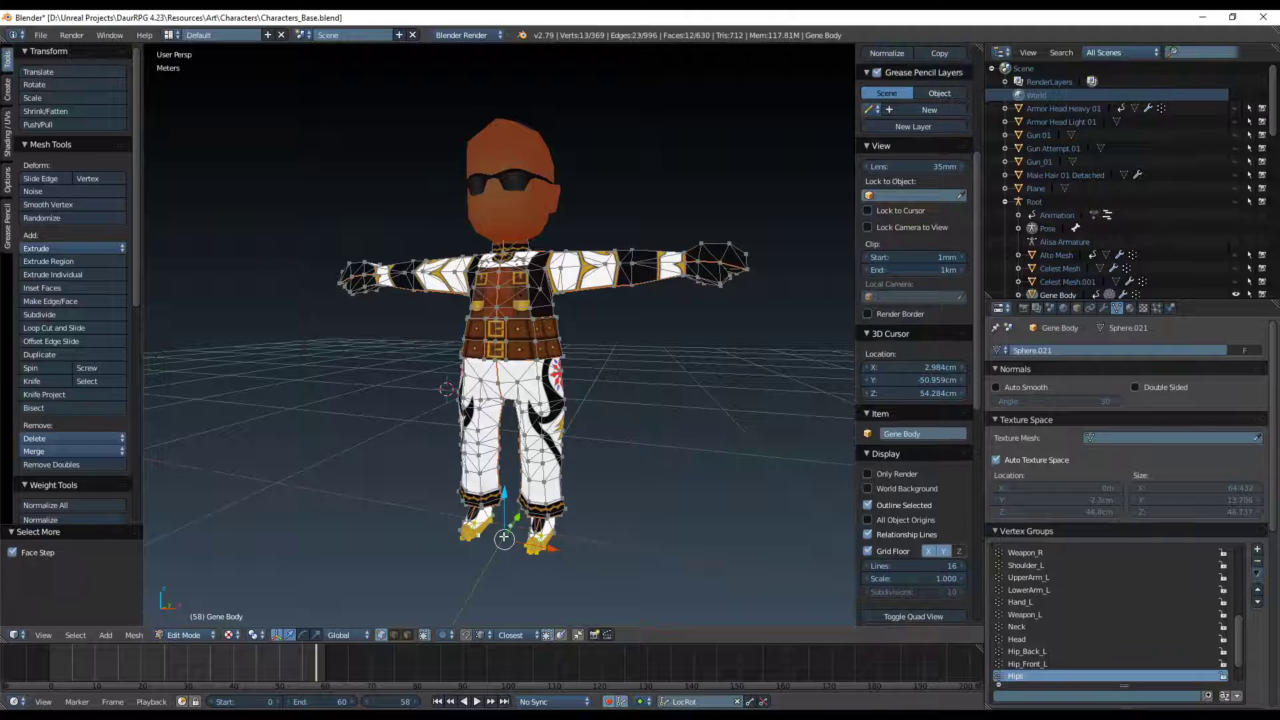
{"action": "middle_click_drag", "start_coordinate": [500, 508], "coordinate": [732, 492]}
{"action": "key", "text": "s"}
{"action": "left_click", "coordinate": [562, 506]}
{"action": "key", "text": "ctrl+z"}
Try stretching both feet by 1.842 along global Y and 1.657 along Z, and shift them -2.59 cm along Y
{"action": "key", "text": "s"}
{"action": "key", "text": "z"}
{"action": "right_click", "coordinate": [692, 475]}
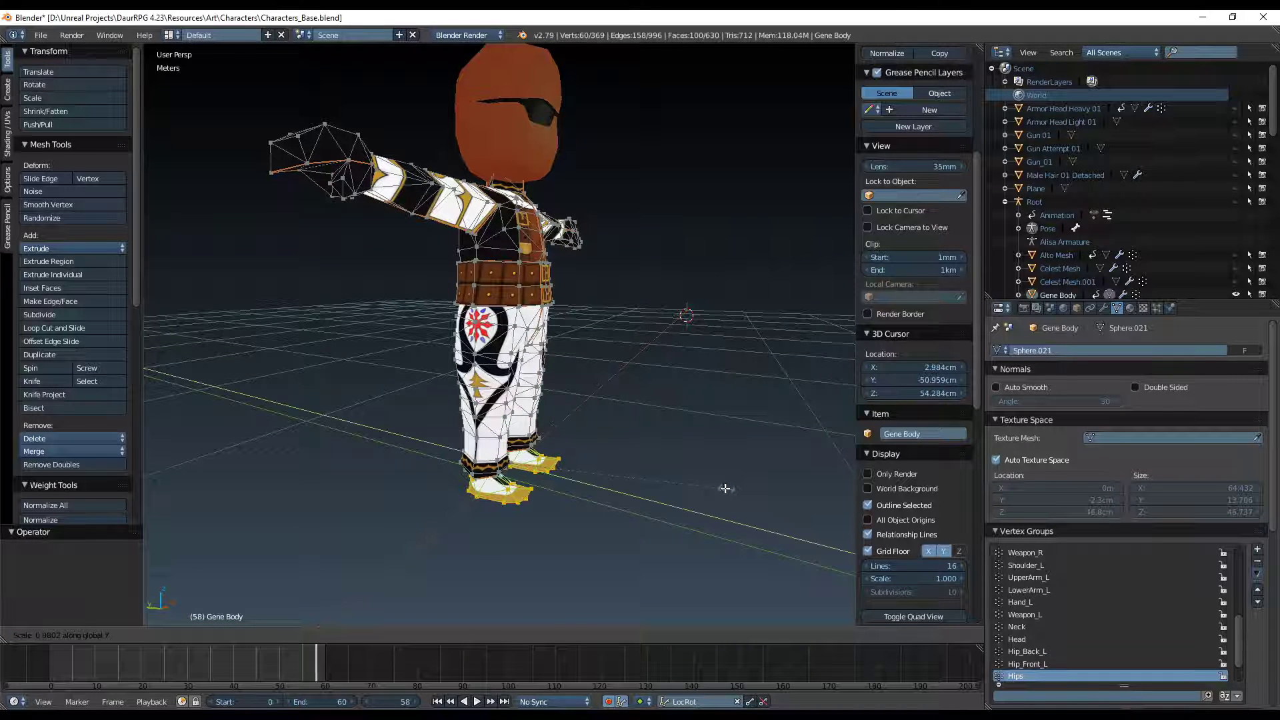
{"action": "left_click", "coordinate": [213, 506]}
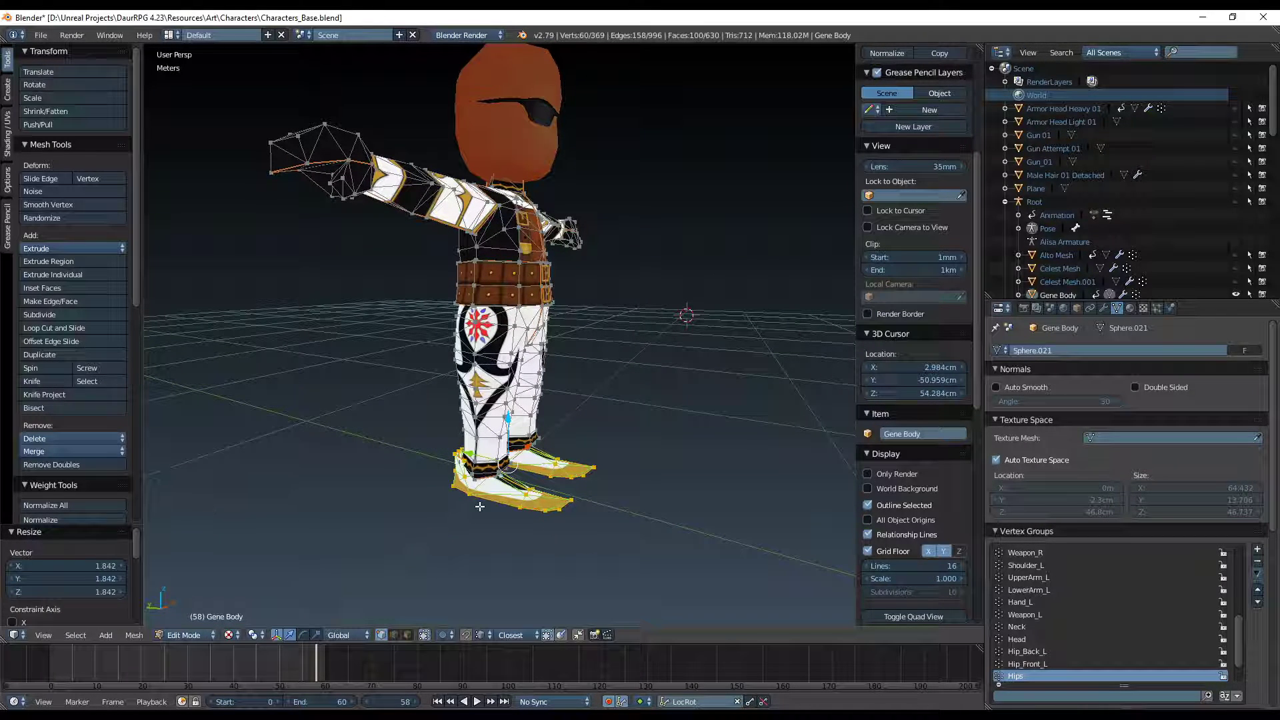
{"action": "key", "text": "s"}
{"action": "key", "text": "z"}
{"action": "left_click", "coordinate": [440, 513]}
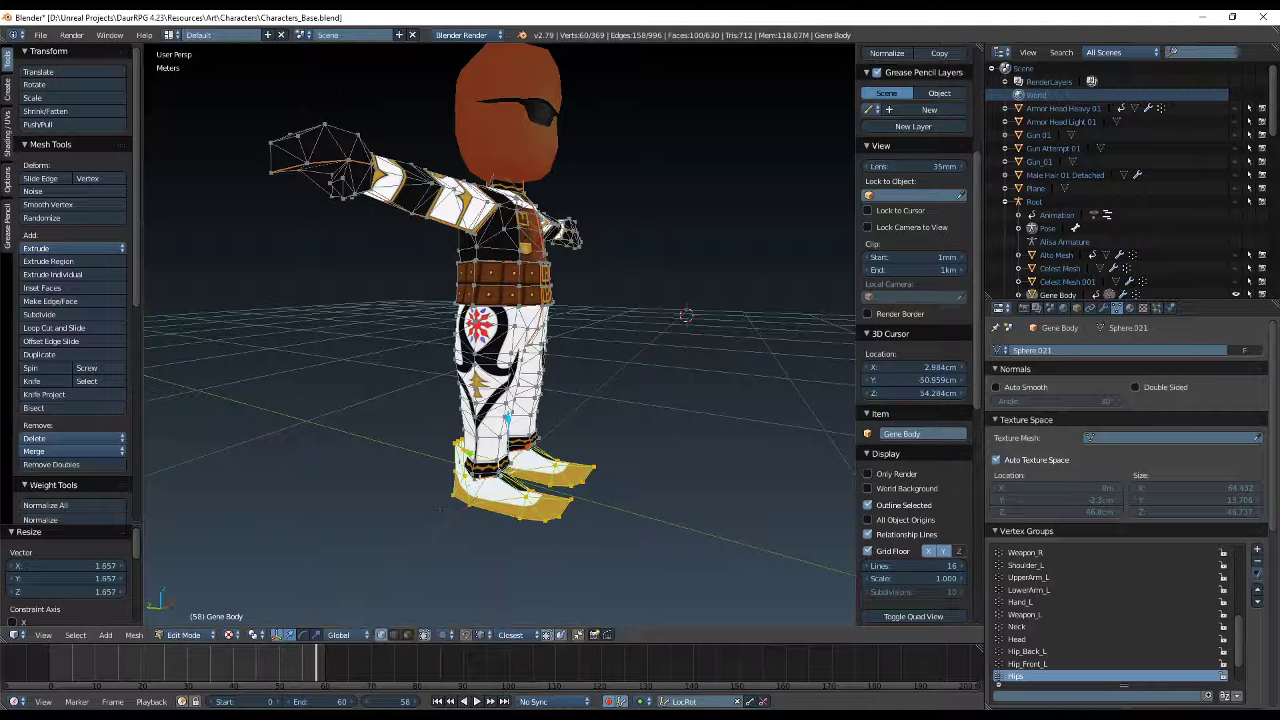
{"action": "left_click_drag", "start_coordinate": [507, 441], "coordinate": [486, 473]}
{"action": "middle_click_drag", "start_coordinate": [552, 484], "coordinate": [528, 511]}
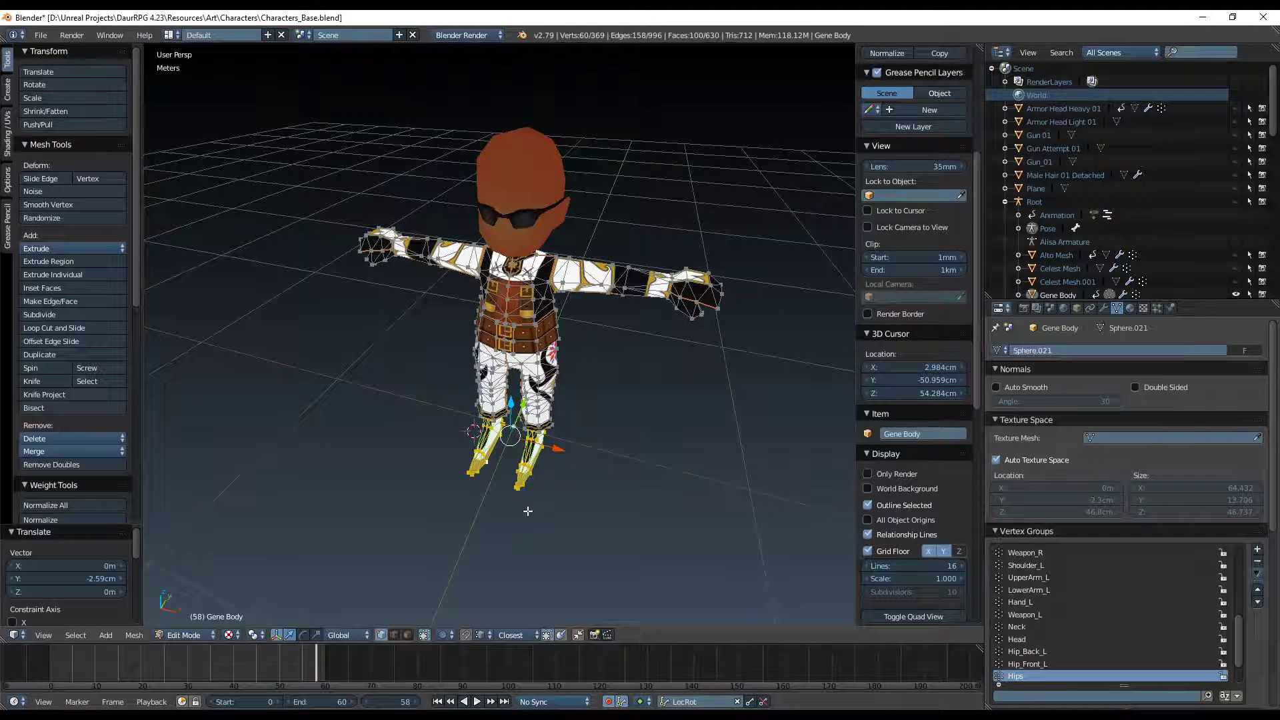
Select the vertices of both hands by growing the fingertip selection and circle-selecting the remaining ones
{"action": "right_click", "coordinate": [717, 309]}
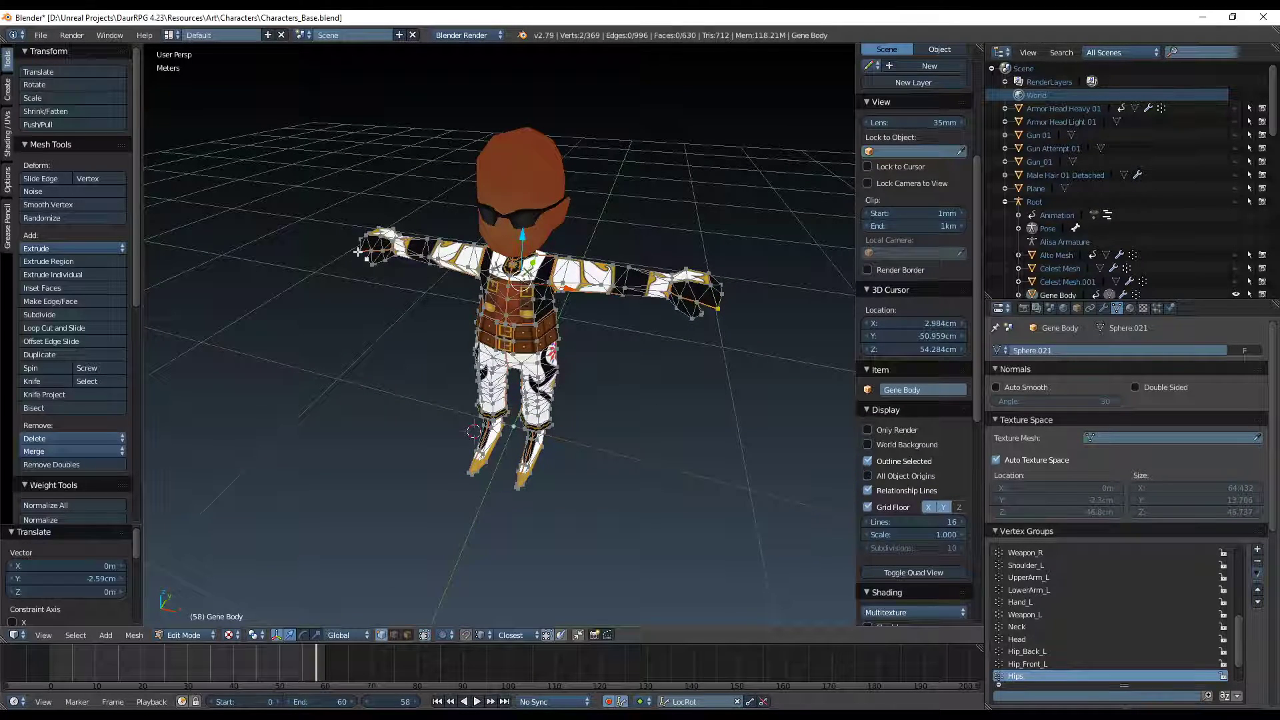
{"action": "key", "text": "ctrl+KP_Add"}
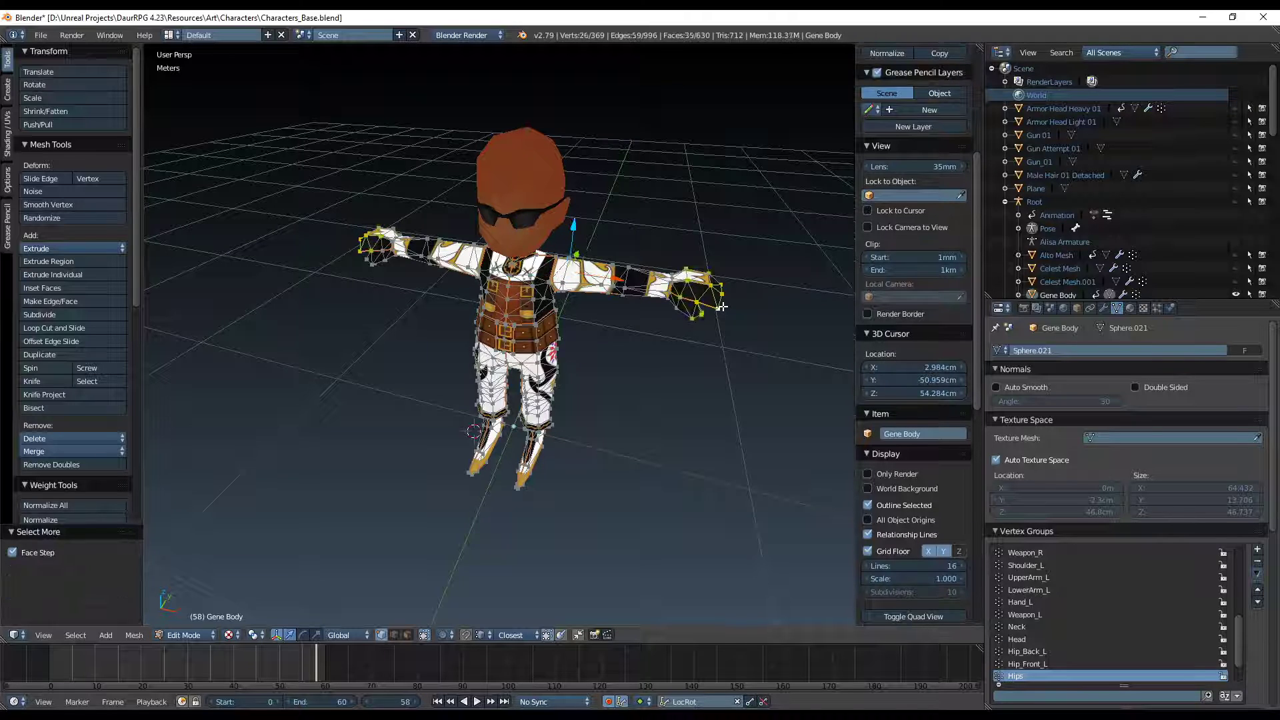
{"action": "middle_click_drag", "start_coordinate": [668, 437], "coordinate": [664, 350]}
{"action": "key", "text": "s"}
{"action": "right_click", "coordinate": [720, 420]}
{"action": "key", "text": "c"}
{"action": "left_click", "coordinate": [358, 283]}
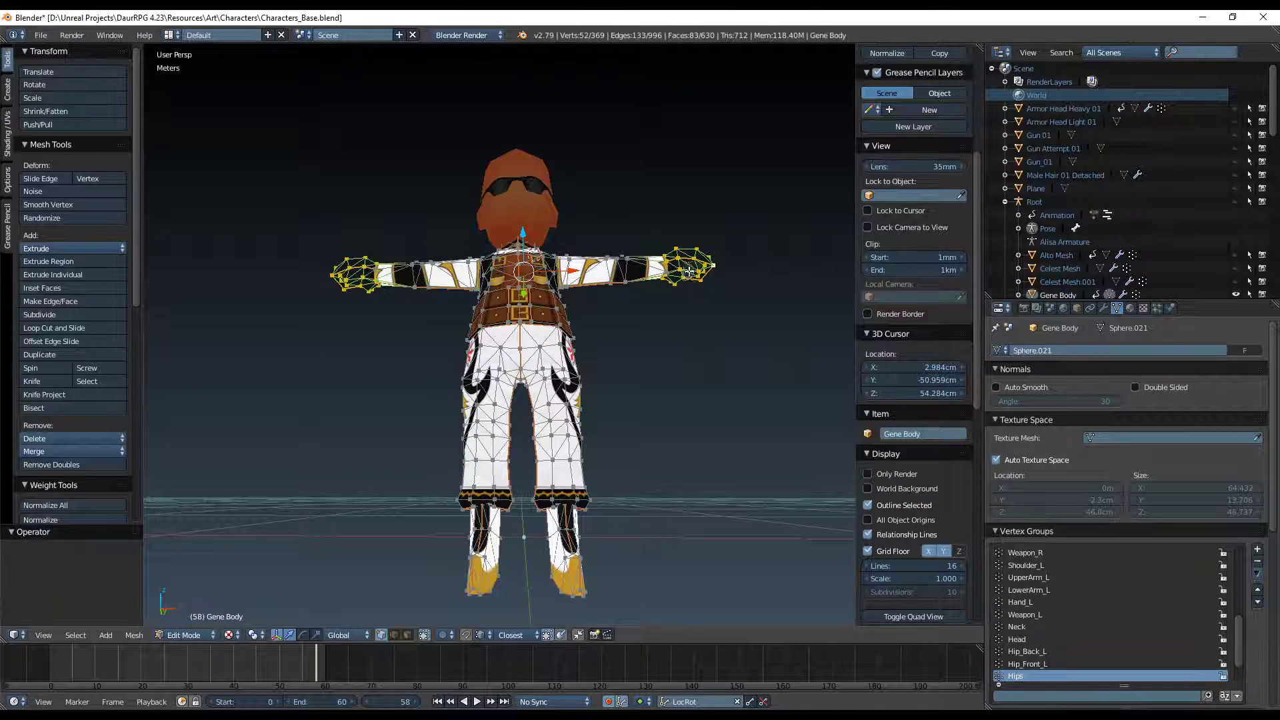
{"action": "middle_click_drag", "start_coordinate": [670, 285], "coordinate": [673, 393]}
Try enlarging both hands uniformly and along single global axes, undo the last scaling, and leave Edit Mode
{"action": "key", "text": "s"}
{"action": "left_click", "coordinate": [716, 382]}
{"action": "key", "text": "s"}
{"action": "key", "text": "x"}
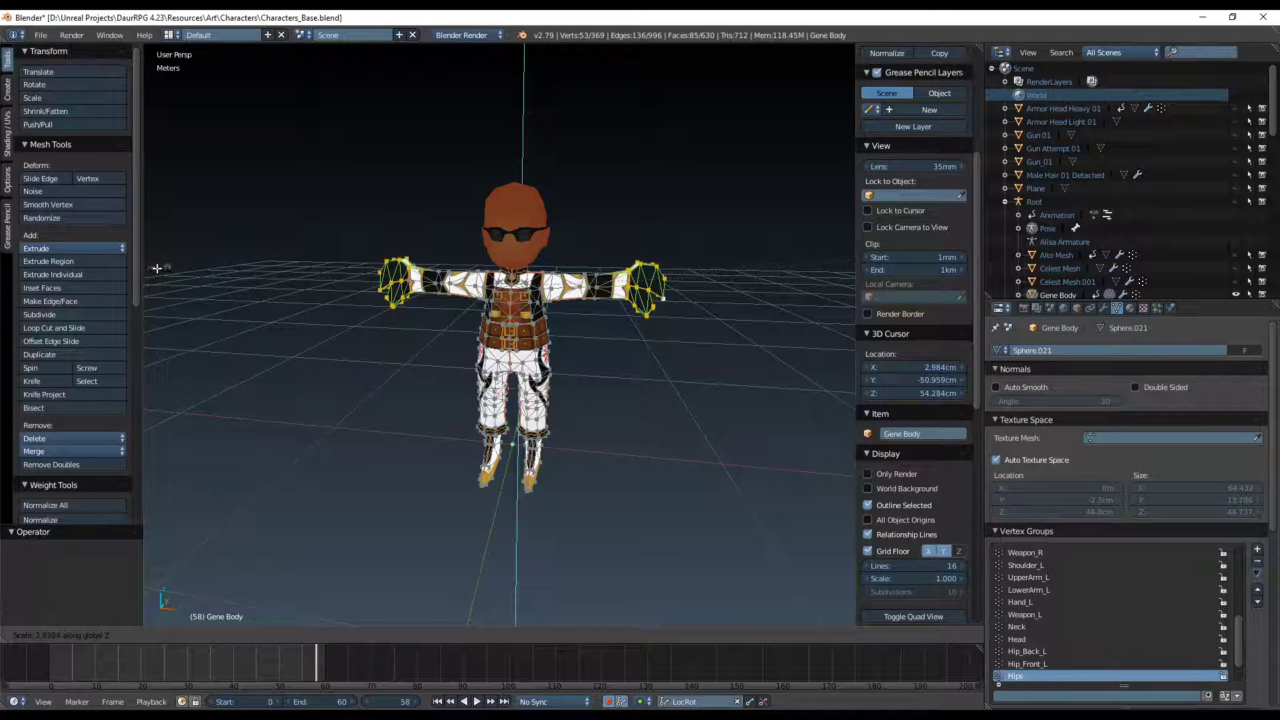
{"action": "left_click", "coordinate": [842, 270]}
{"action": "mouse_move", "coordinate": [741, 350]}
{"action": "middle_mouse_down"}
{"action": "mouse_move", "coordinate": [660, 323]}
{"action": "mouse_move", "coordinate": [700, 360]}
{"action": "mouse_move", "coordinate": [614, 378]}
{"action": "mouse_move", "coordinate": [686, 380]}
{"action": "middle_mouse_up"}
{"action": "key", "text": "ctrl+z"}
{"action": "key", "text": "Tab"}
{"action": "mouse_move", "coordinate": [616, 409]}
{"action": "middle_mouse_down"}
{"action": "mouse_move", "coordinate": [690, 406]}
{"action": "mouse_move", "coordinate": [654, 390]}
{"action": "middle_mouse_up"}
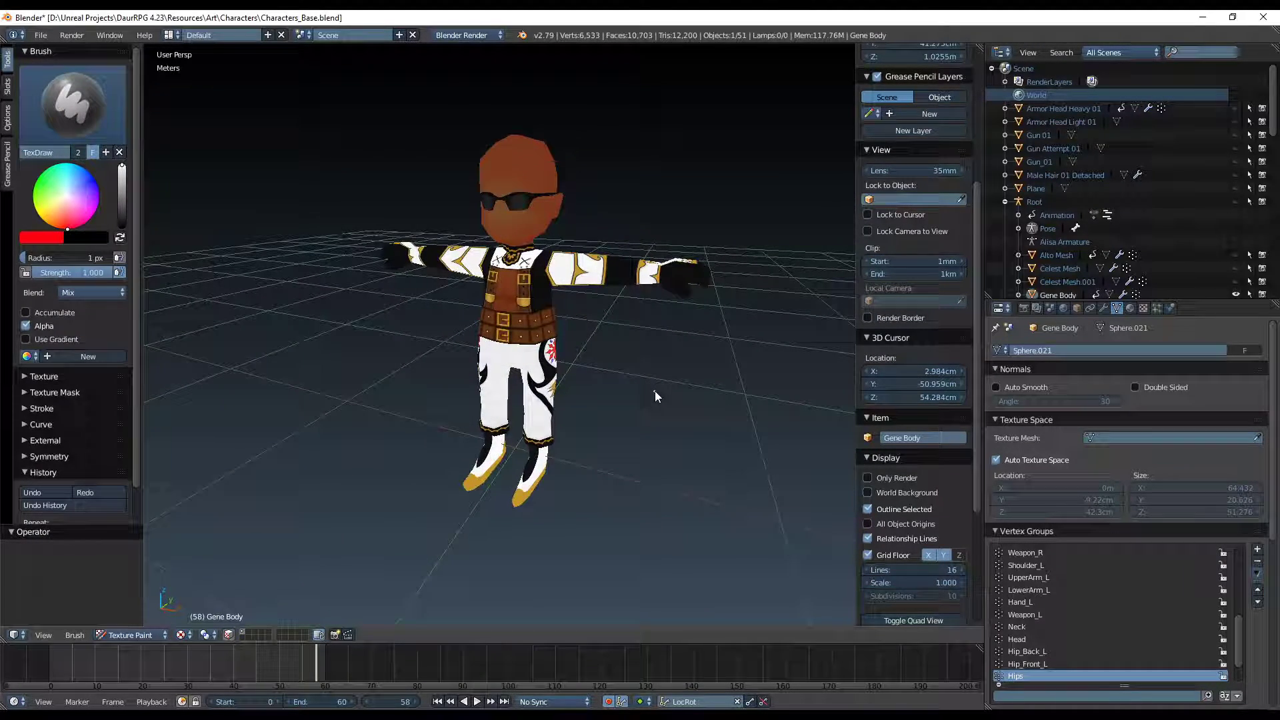
Return to Edit Mode and undo the hand selection and the stretching and shifting of the feet
{"action": "key", "text": "Tab"}
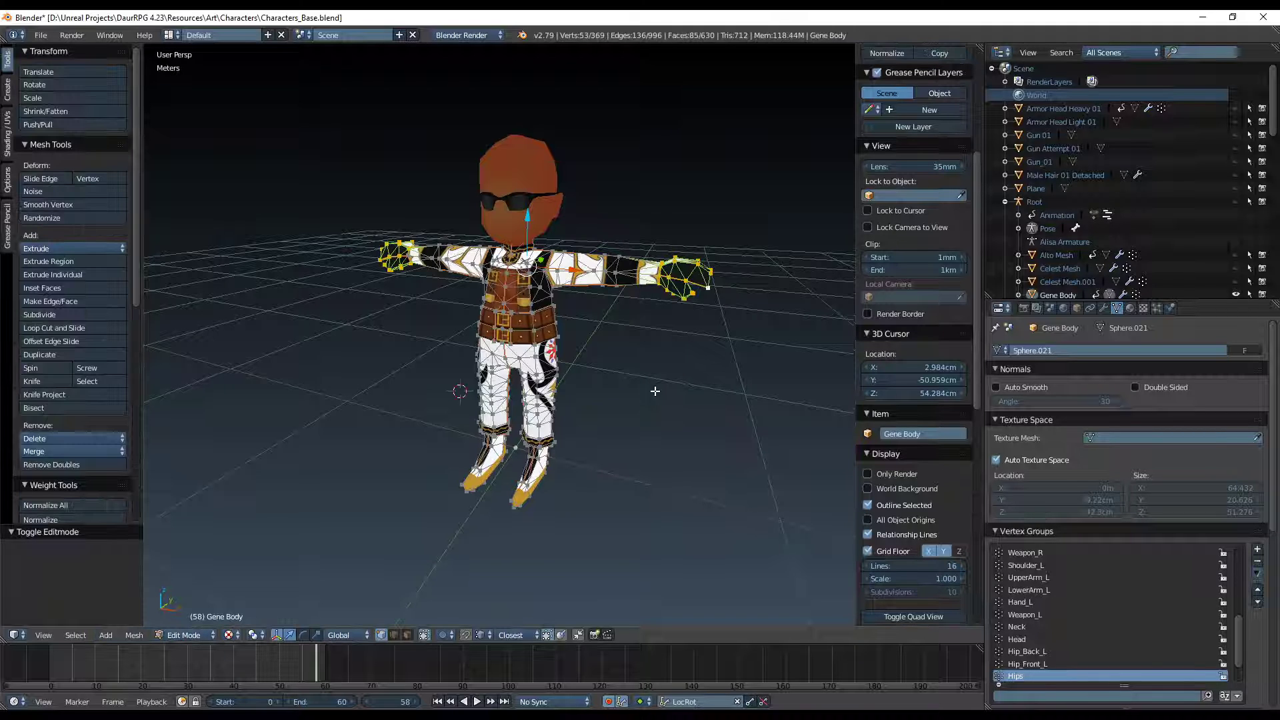
{"action": "key", "text": "ctrl+z"}
{"action": "key", "text": "ctrl+z"}
{"action": "key", "text": "ctrl+z"}
{"action": "key", "text": "ctrl+z"}
{"action": "key", "text": "ctrl+z"}
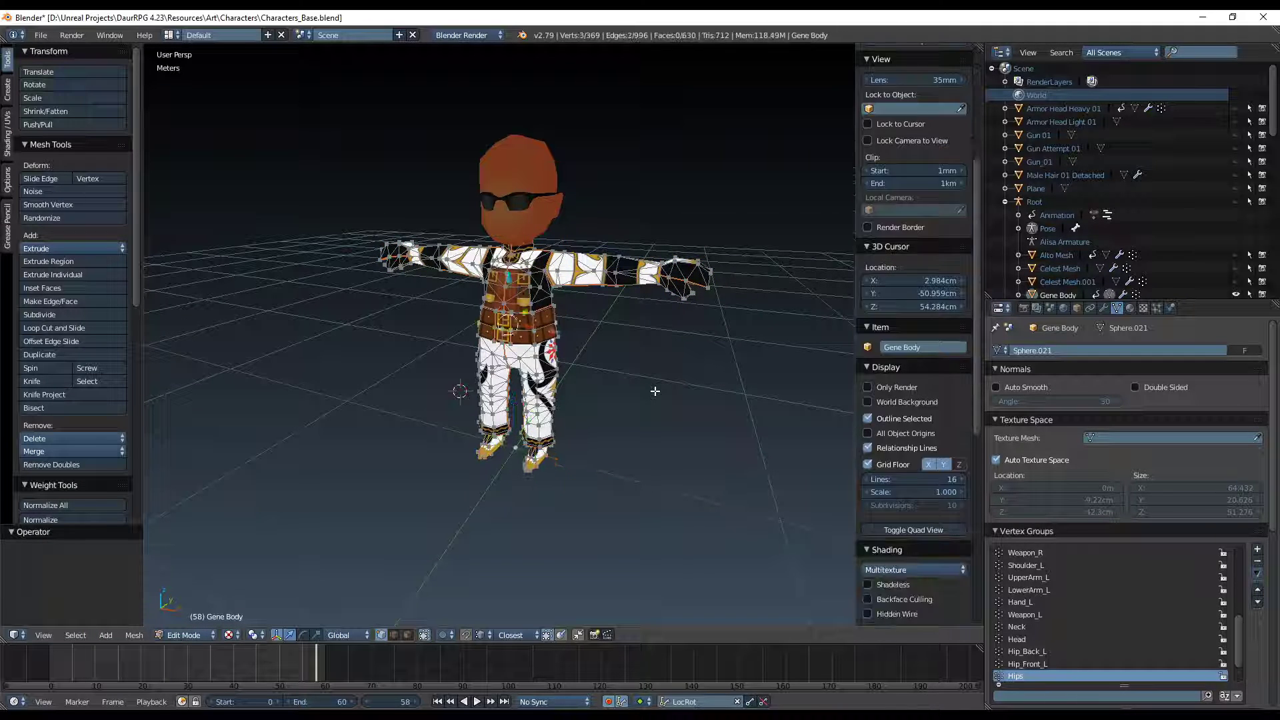
Return the body to Texture Paint mode and examine the textured character from the front
{"action": "key", "text": "Tab"}
{"action": "middle_click_drag", "start_coordinate": [654, 393], "coordinate": [668, 404]}
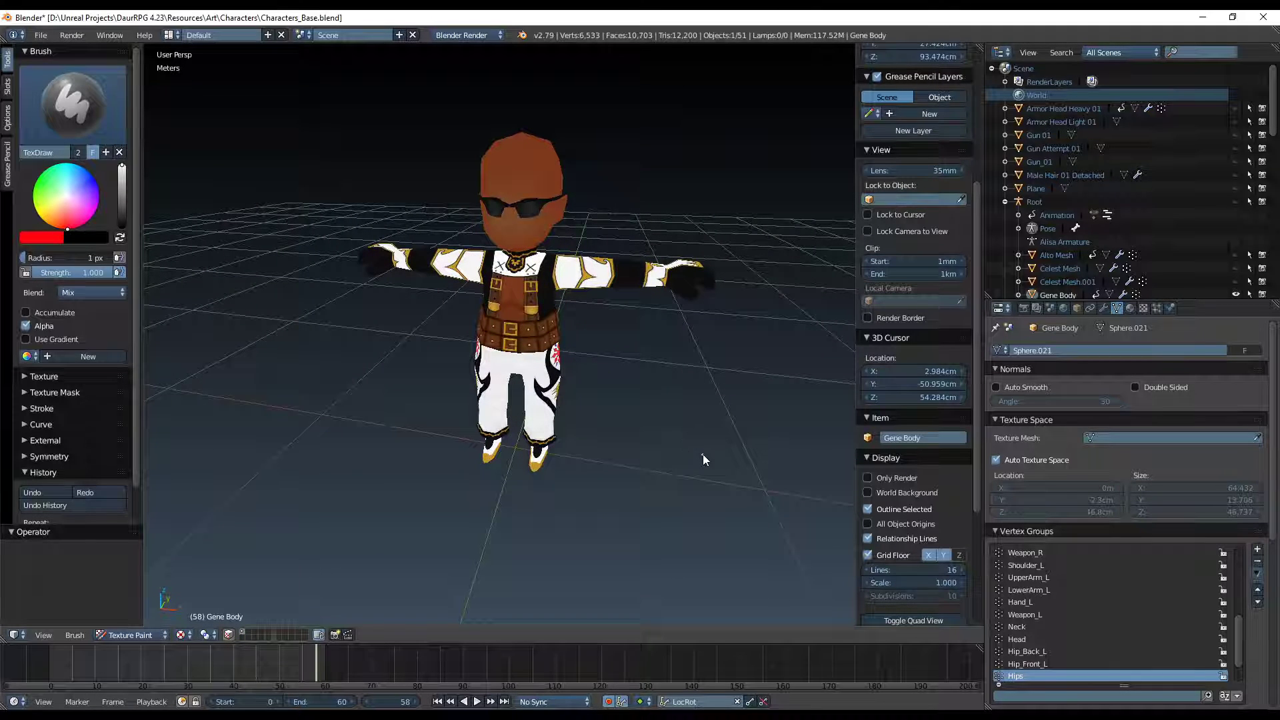
{"action": "right_click", "coordinate": [1144, 708]}
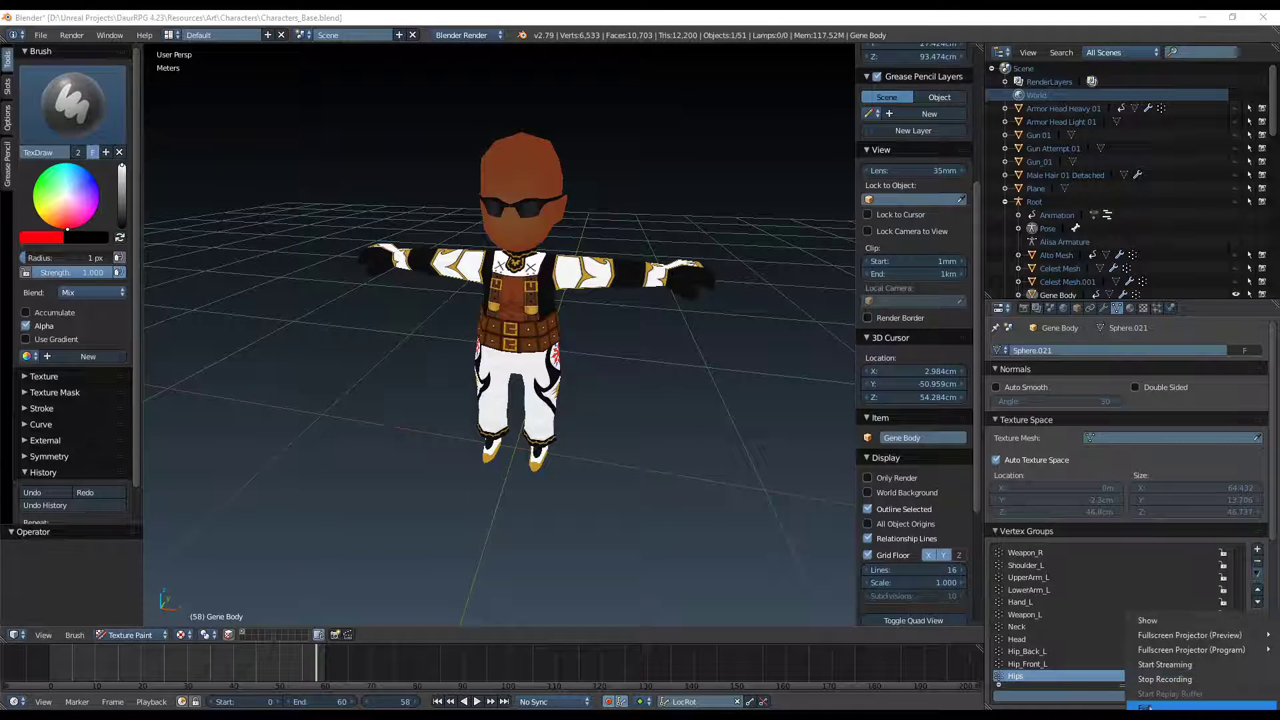